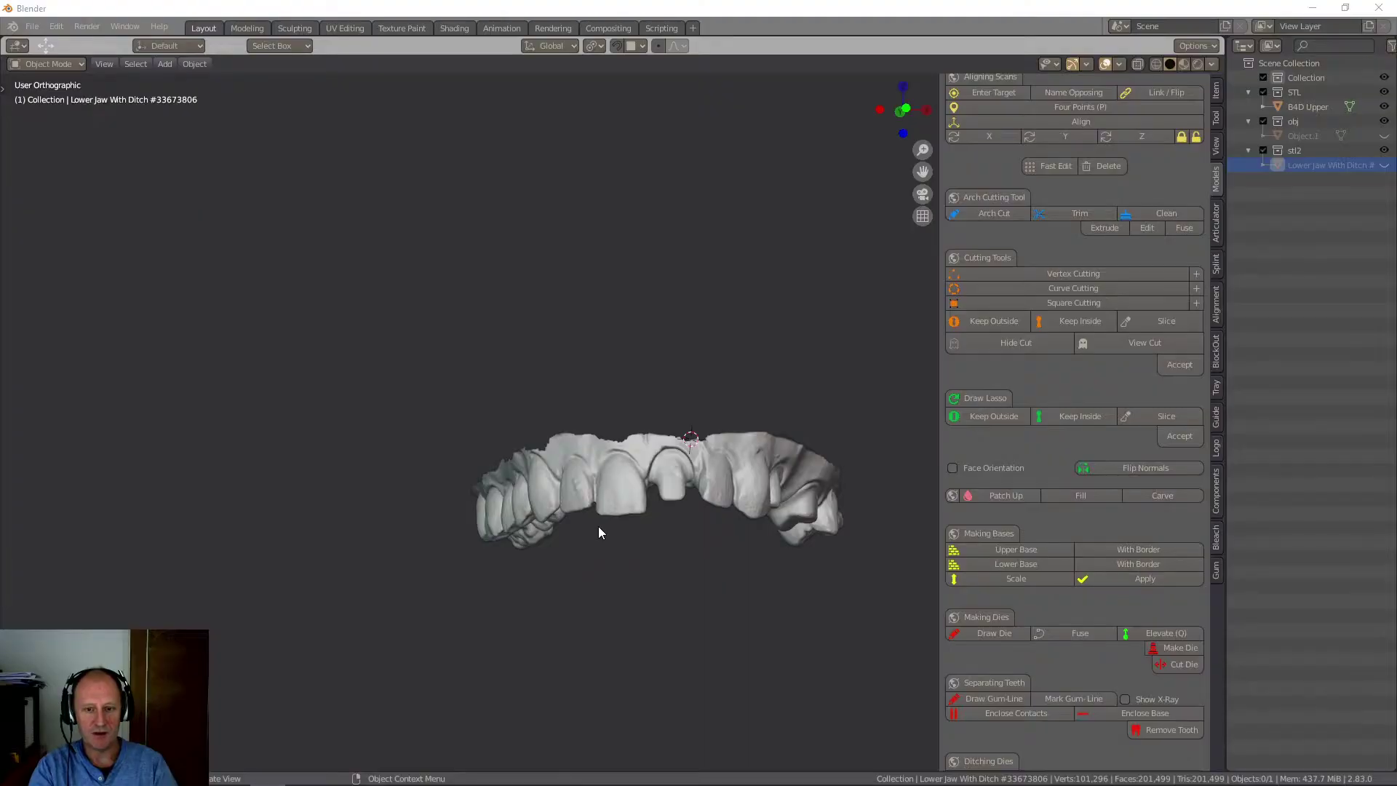
Open the B4D Upper scan in Edit Mode and view the mesh of the prepared front tooth up close.
middle_click_drag(599, 527, 478, 442)
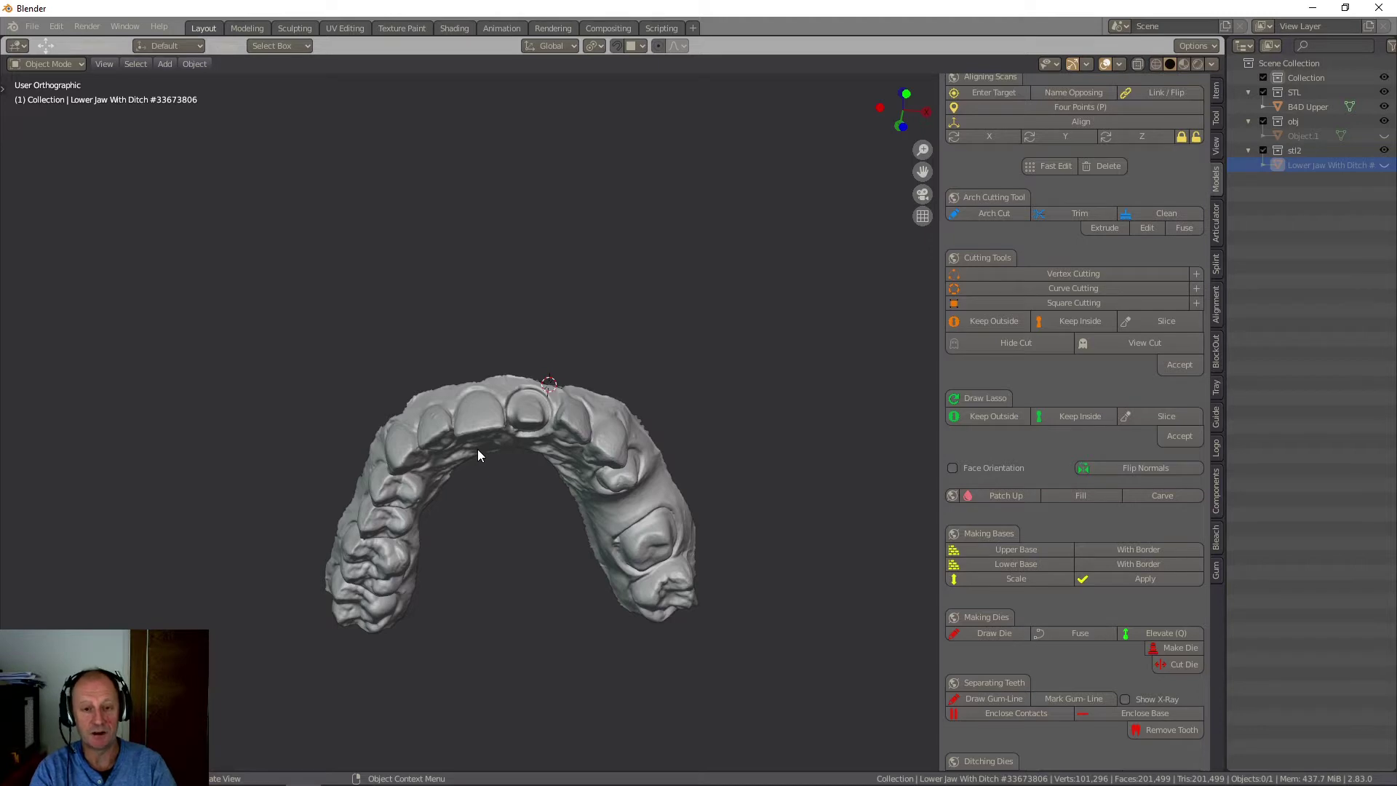
scroll(478, 451, "up", 2)
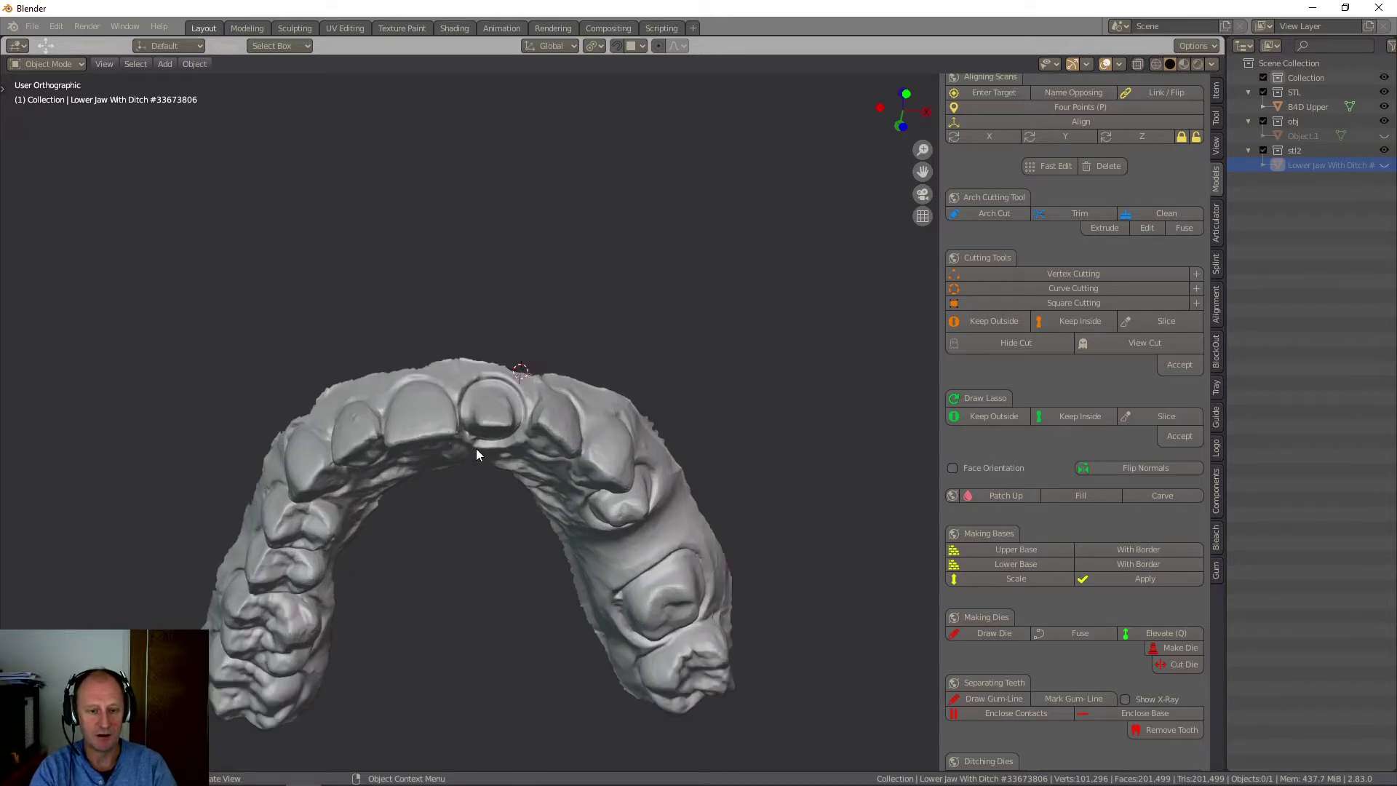
middle_click_drag(476, 448, 530, 384)
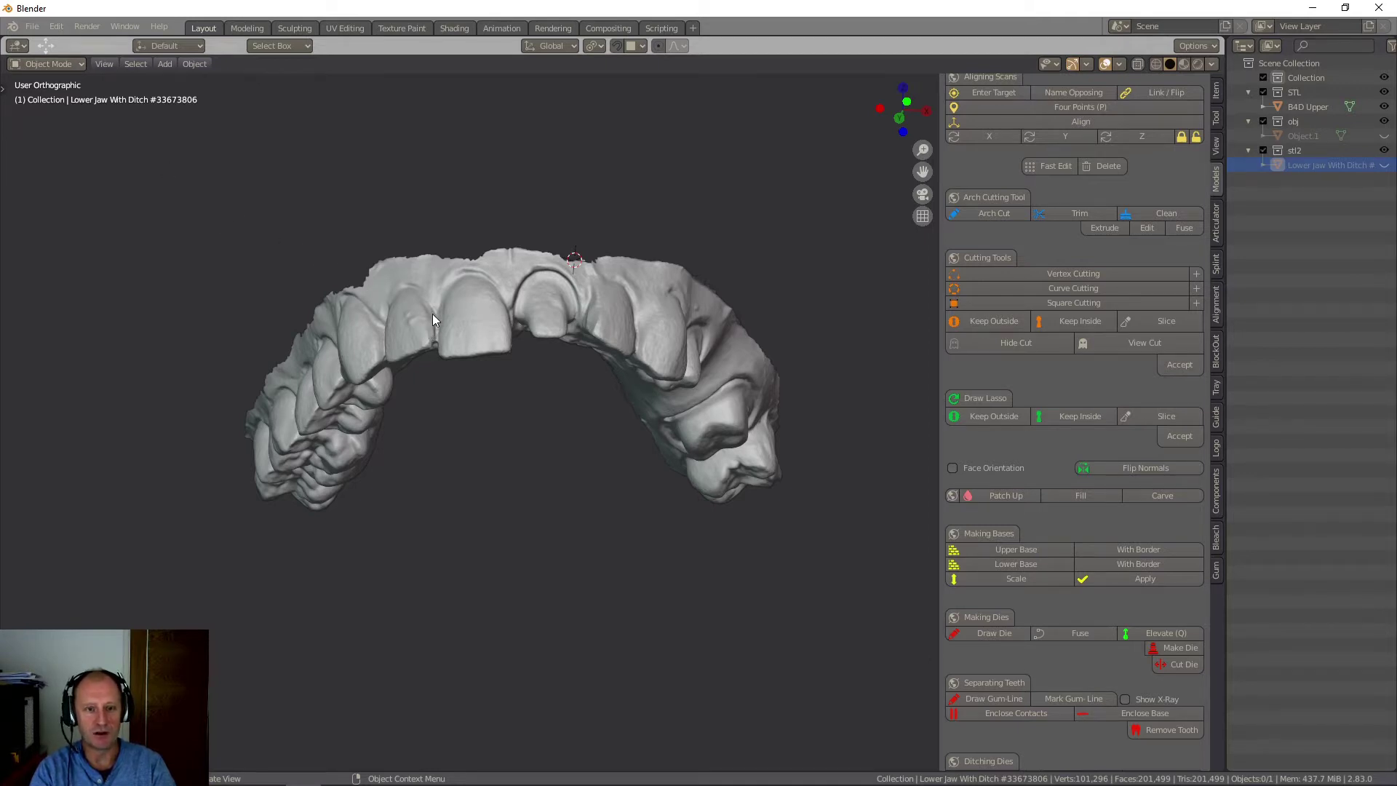
key("Tab")
scroll(462, 333, "up", 8)
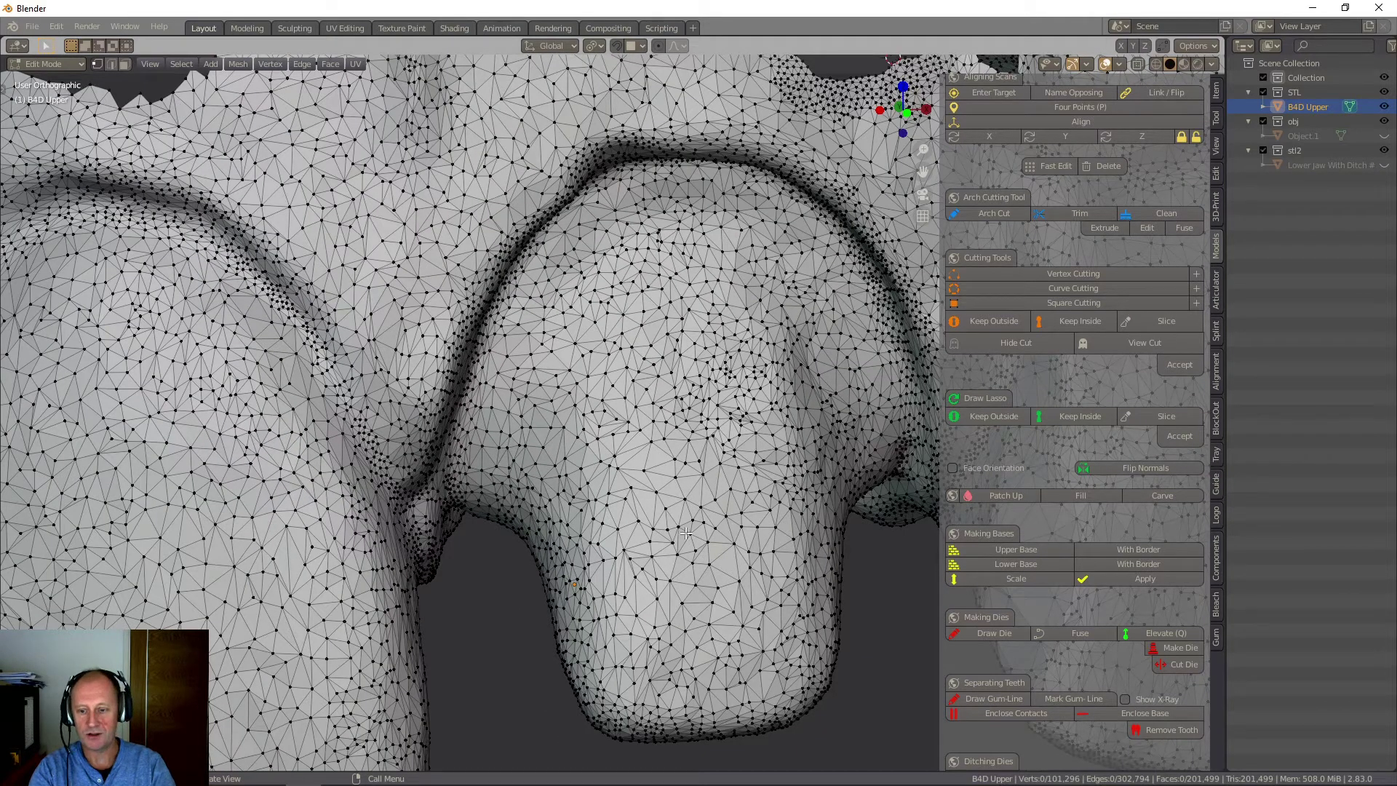
Switch the upper scan to Object Mode to check its vertex count, and return to Edit Mode for a closer look at the vertices.
left_click(69, 67)
left_click(57, 81)
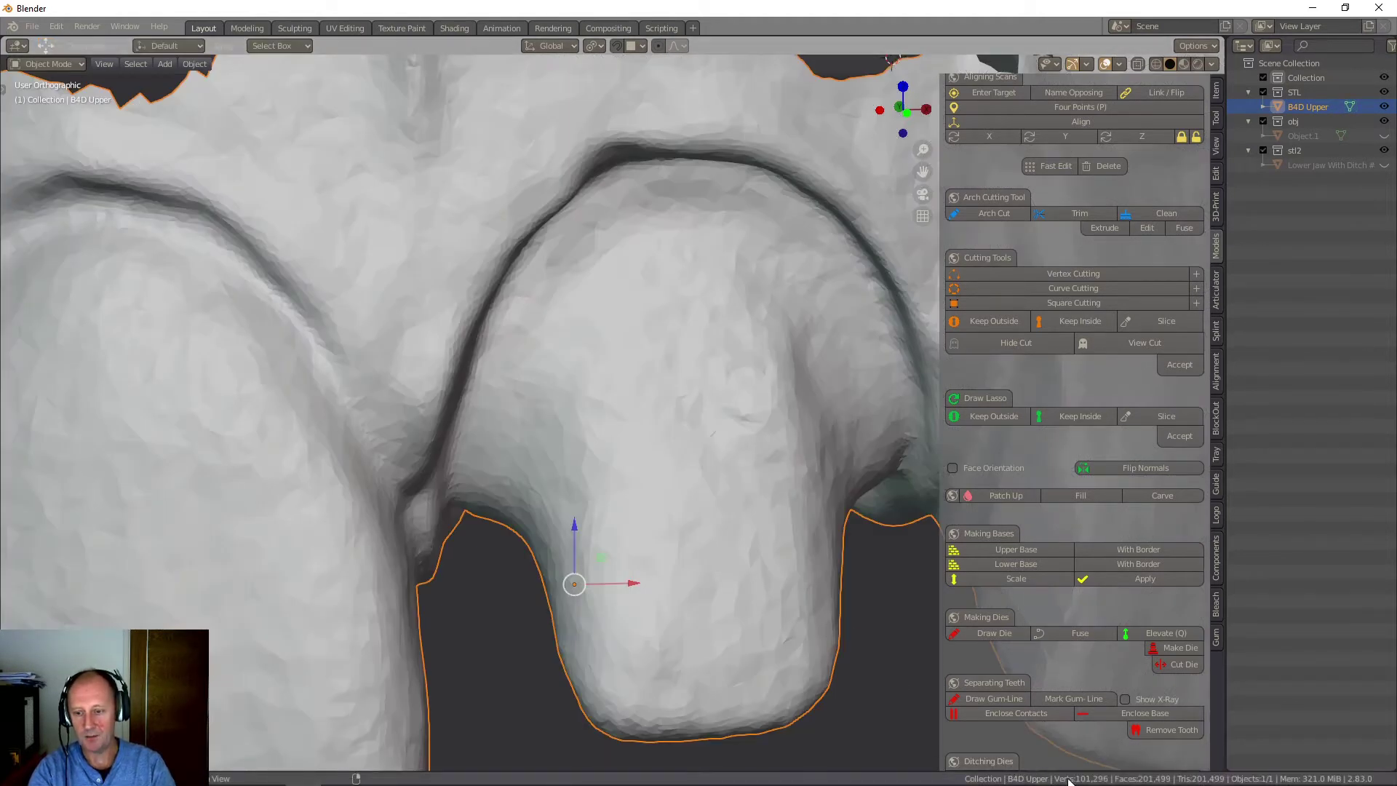
key("Tab")
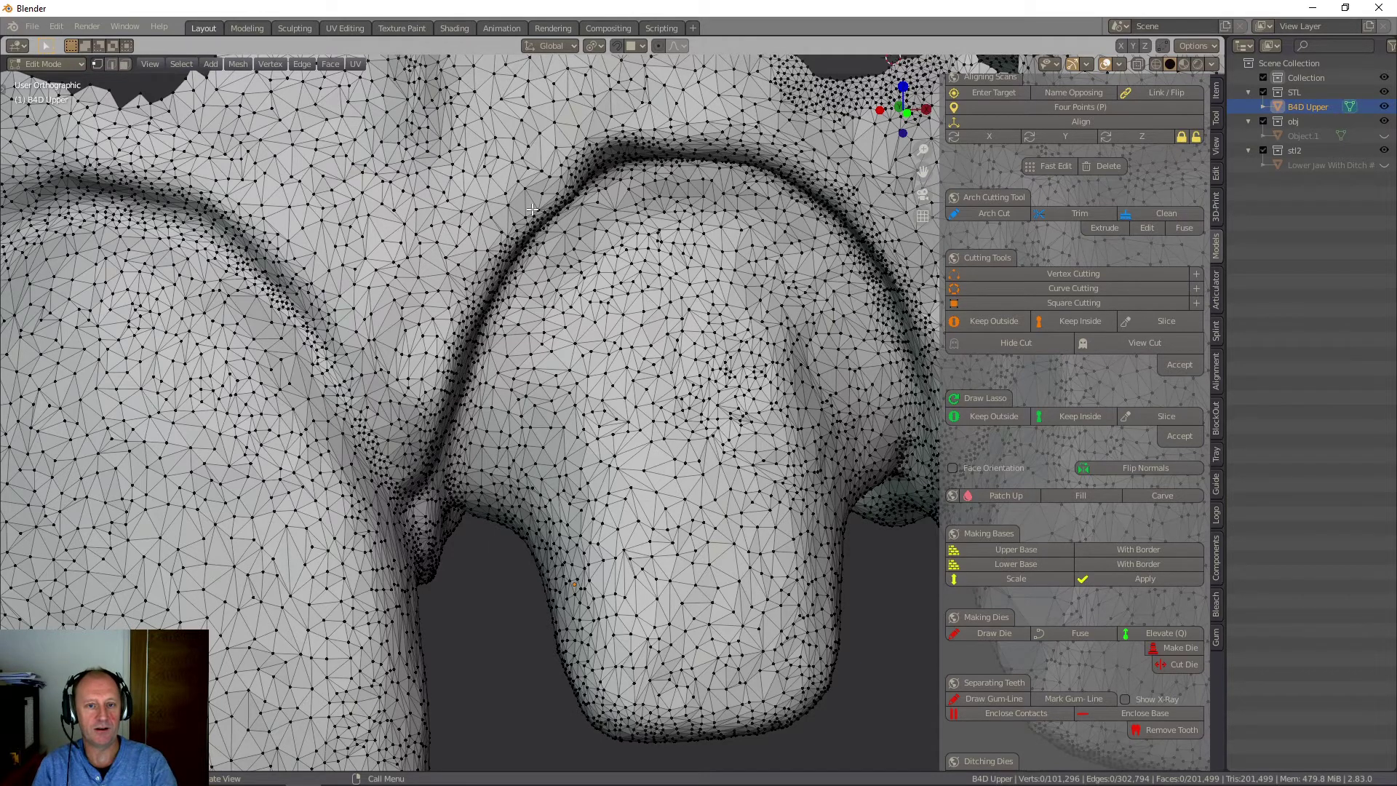
scroll(532, 210, "up", 4)
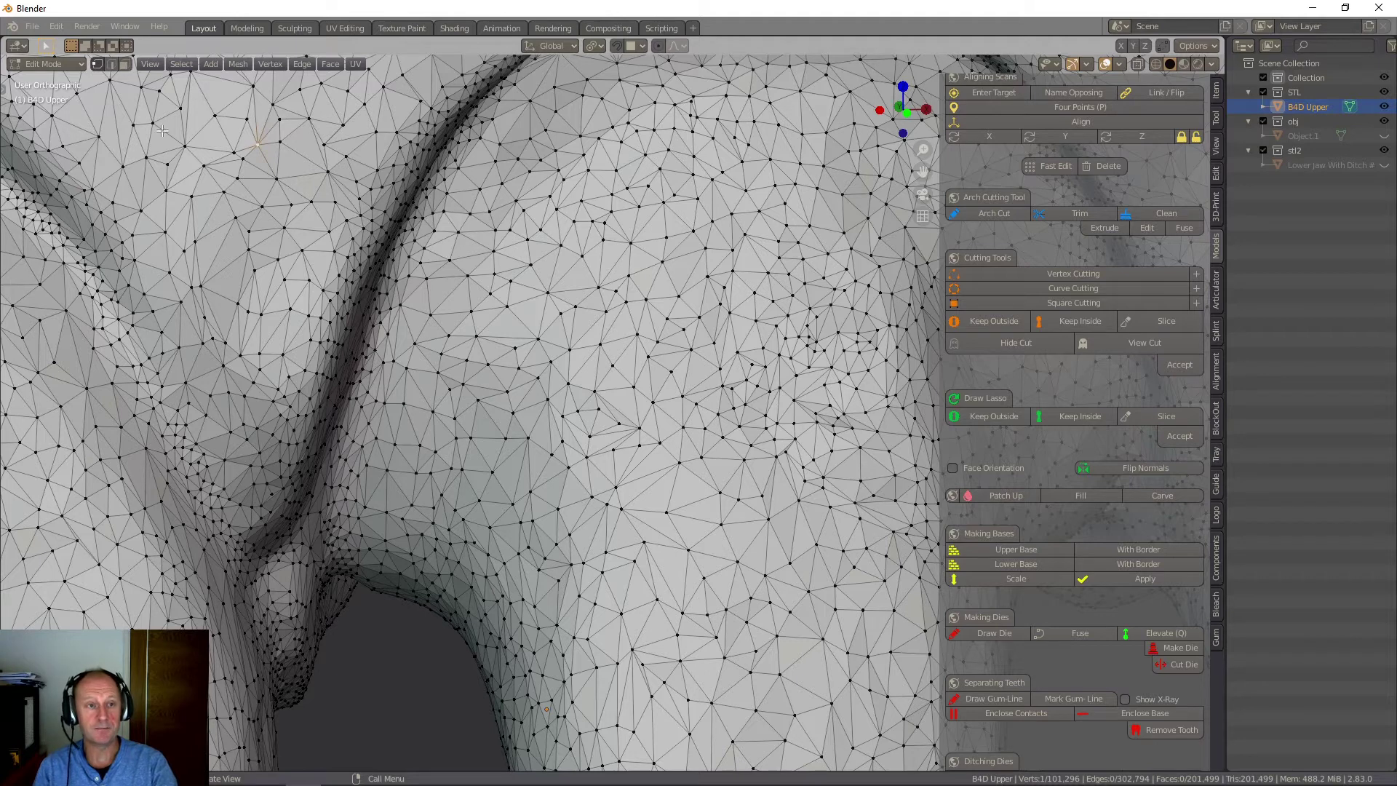
Change to edge selection and select individual edges on the prepared front tooth.
left_click(112, 65)
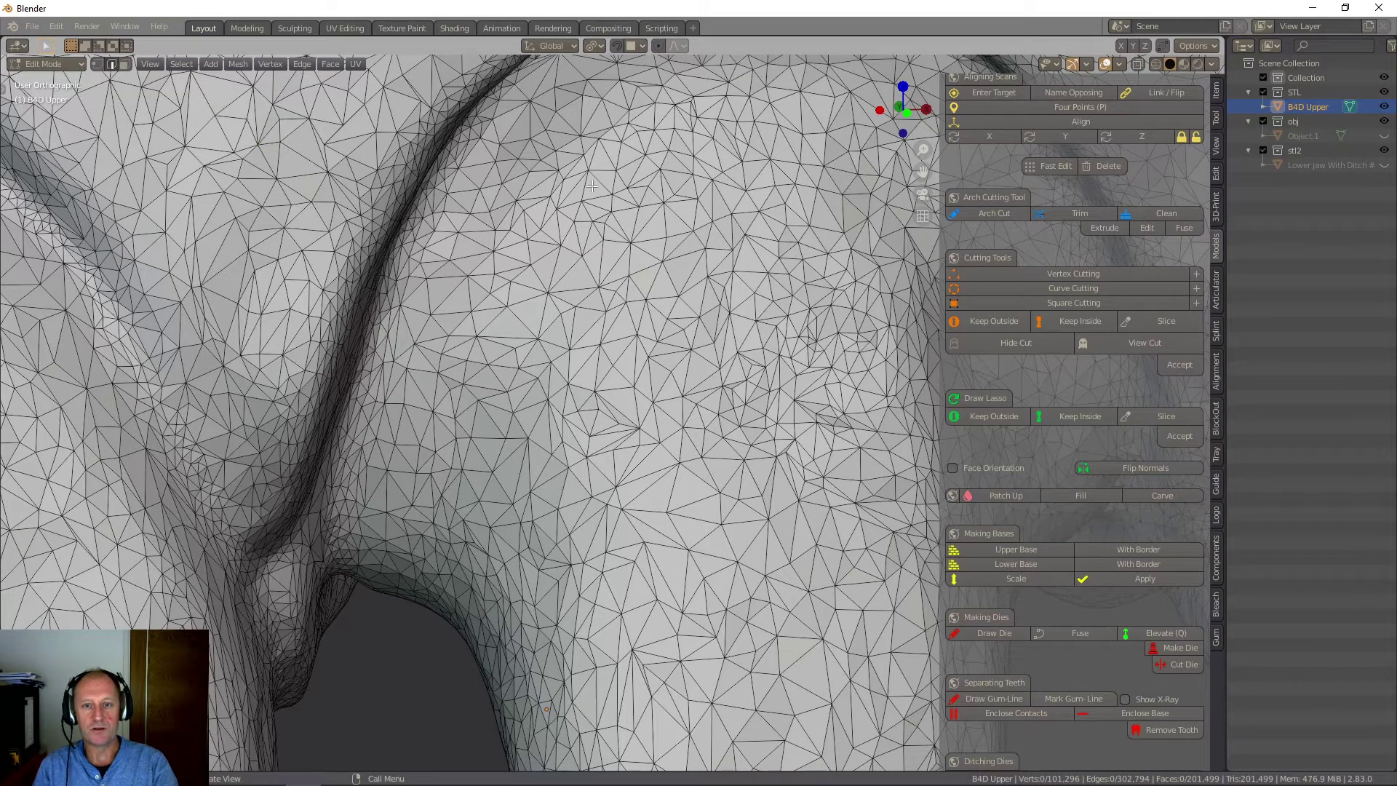
scroll(605, 191, "up", 5)
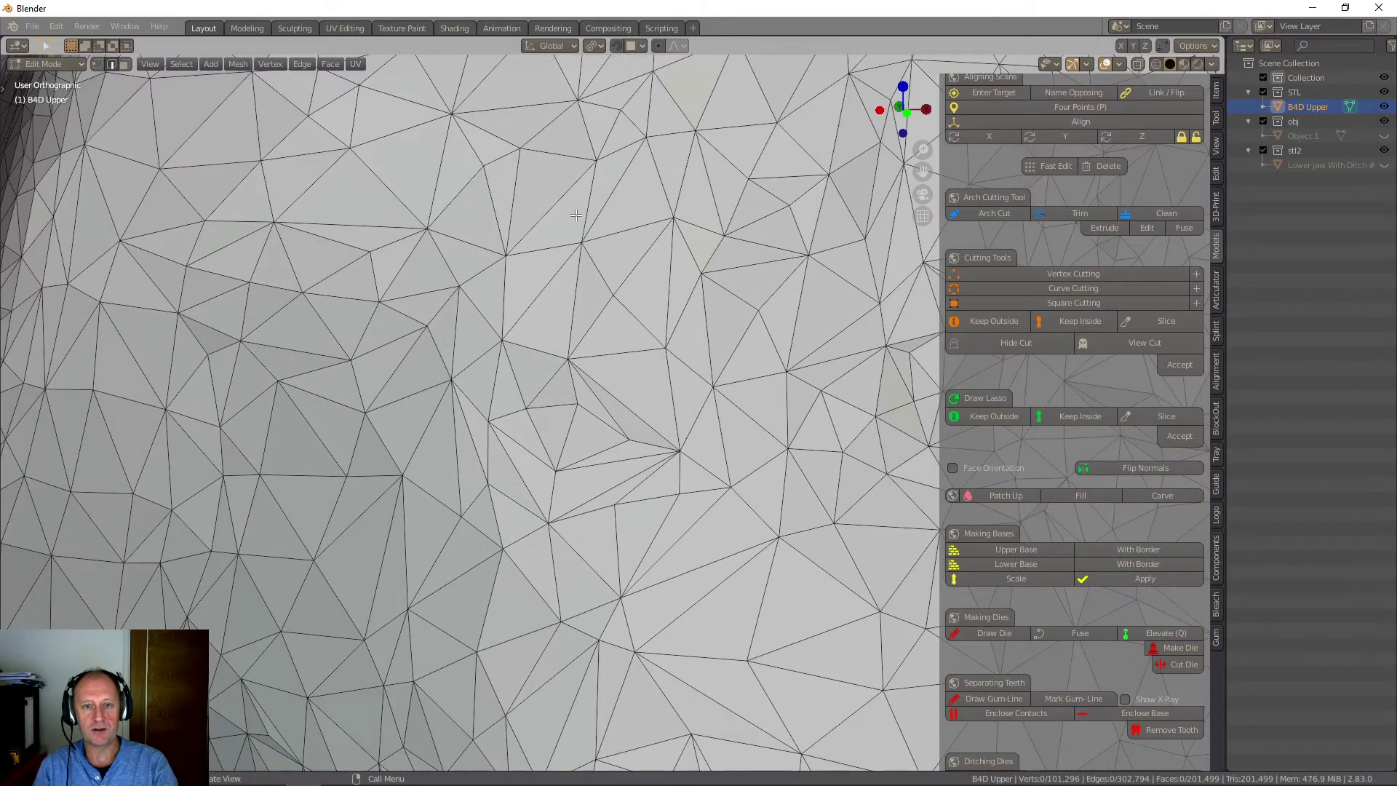
left_click(590, 222)
left_click(664, 183)
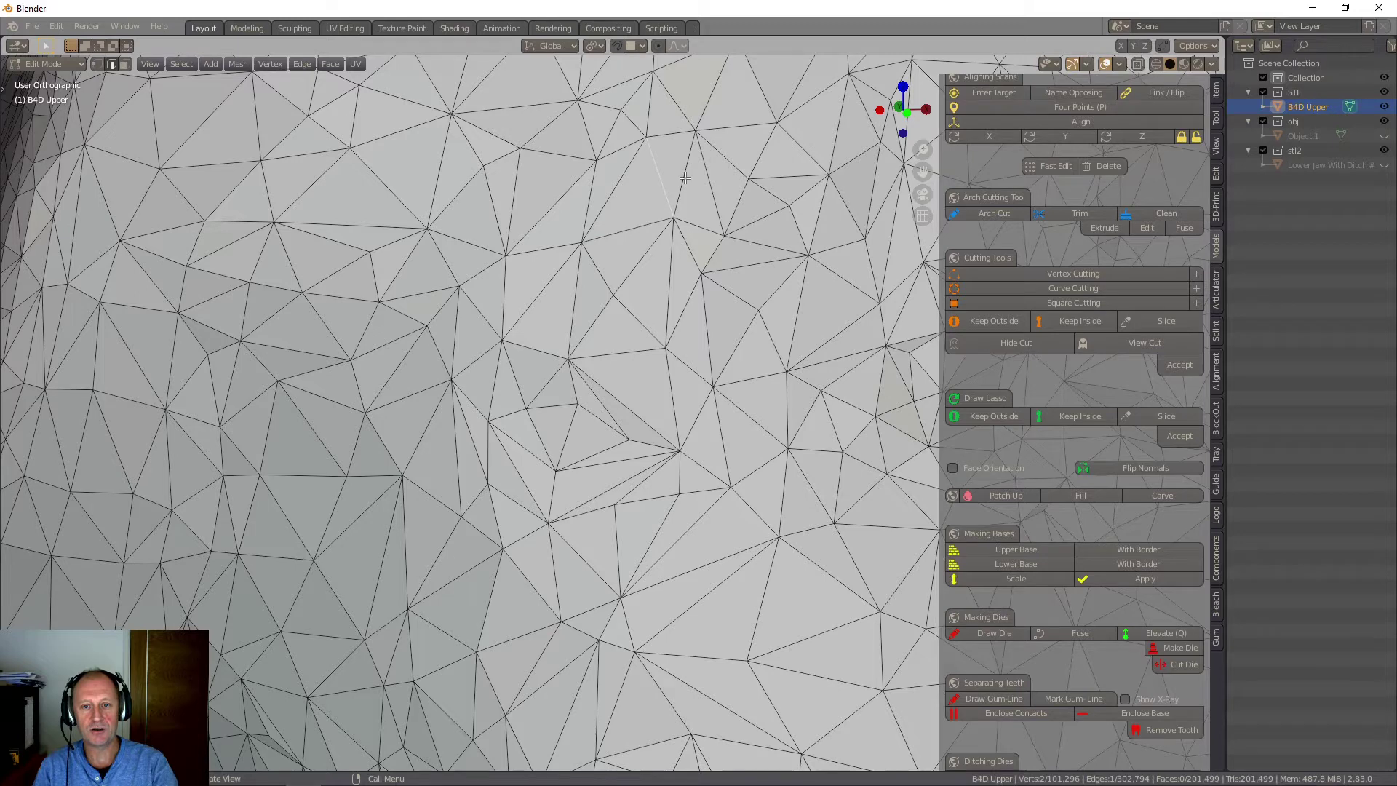
left_click(685, 178)
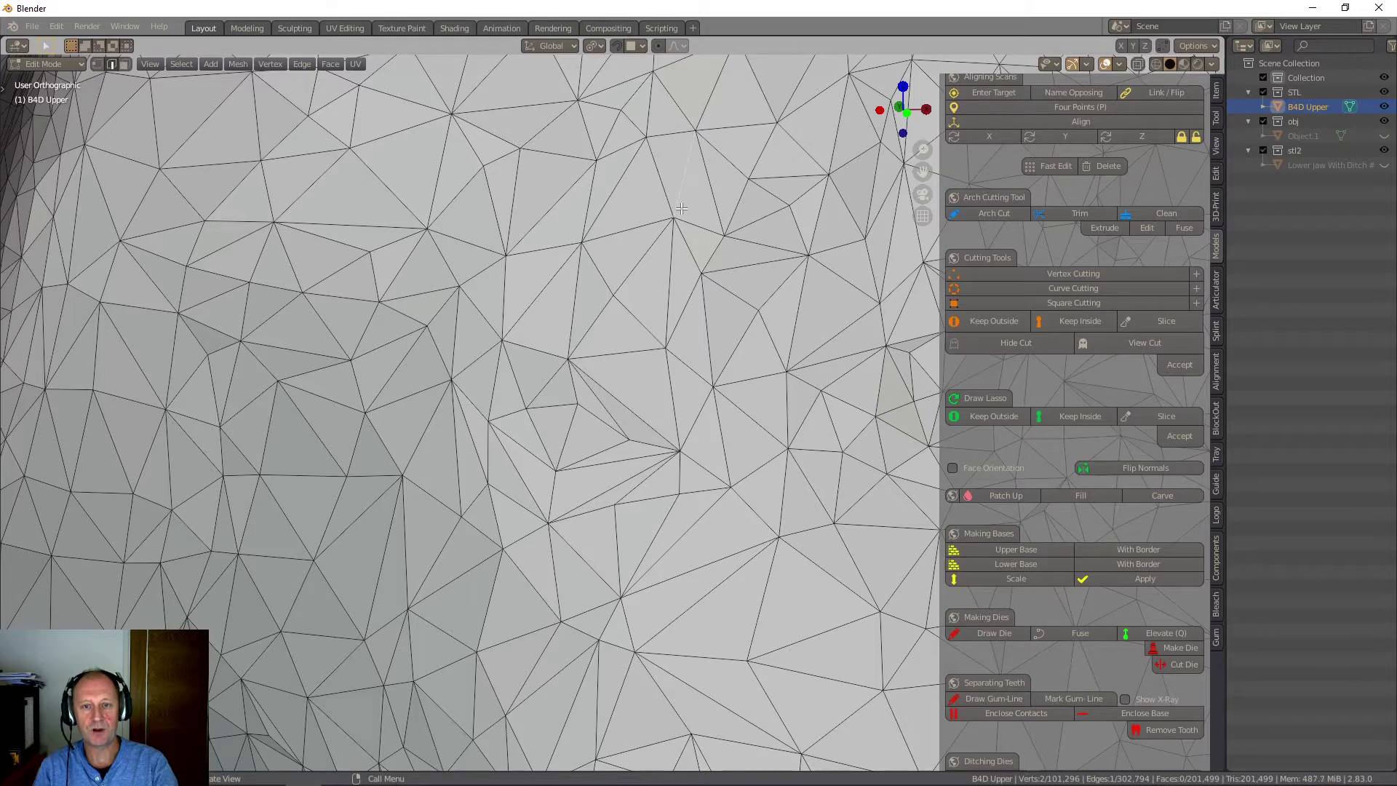
Change to face selection and select single triangular faces on the prepared front tooth one after another.
left_click(122, 66)
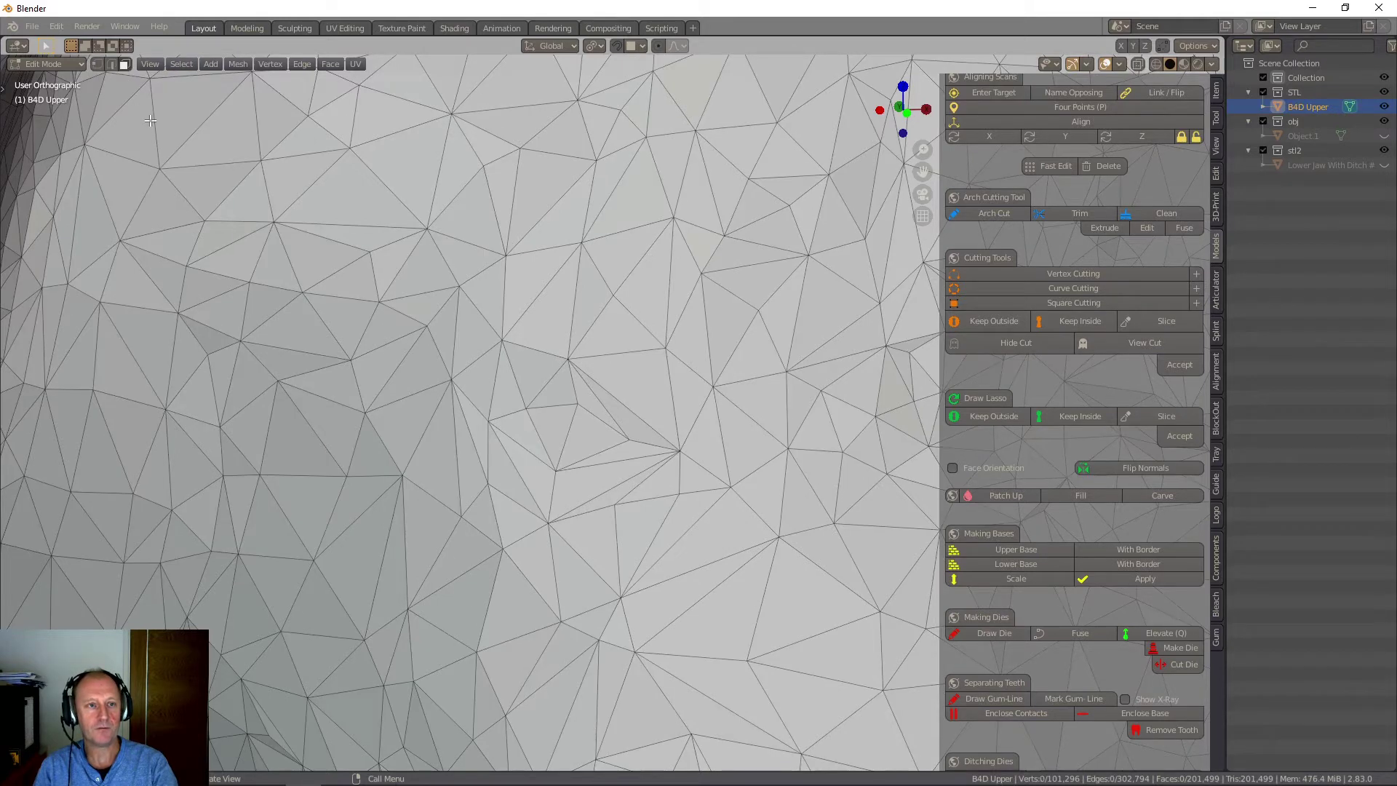
left_click(410, 169)
left_click(353, 204)
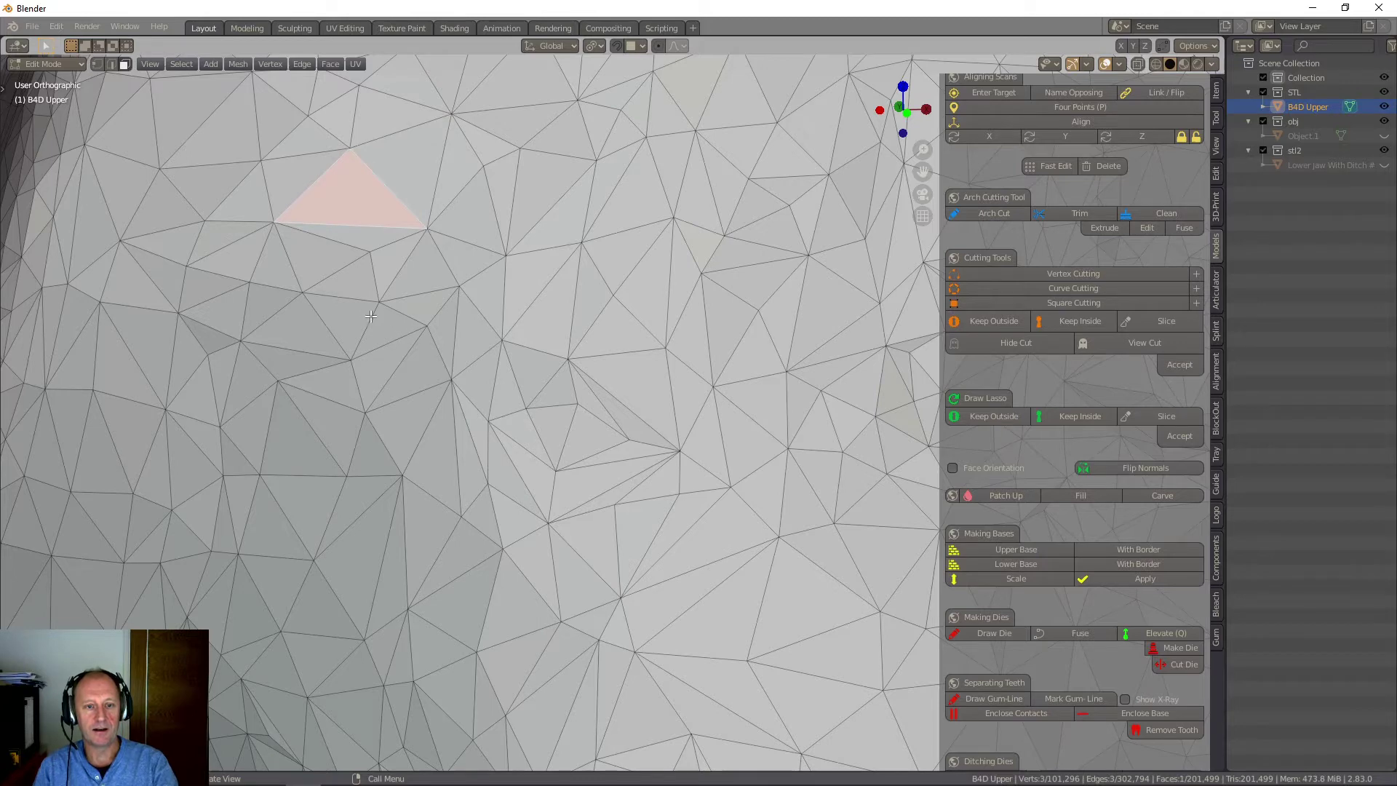
left_click(380, 324)
left_click(522, 291)
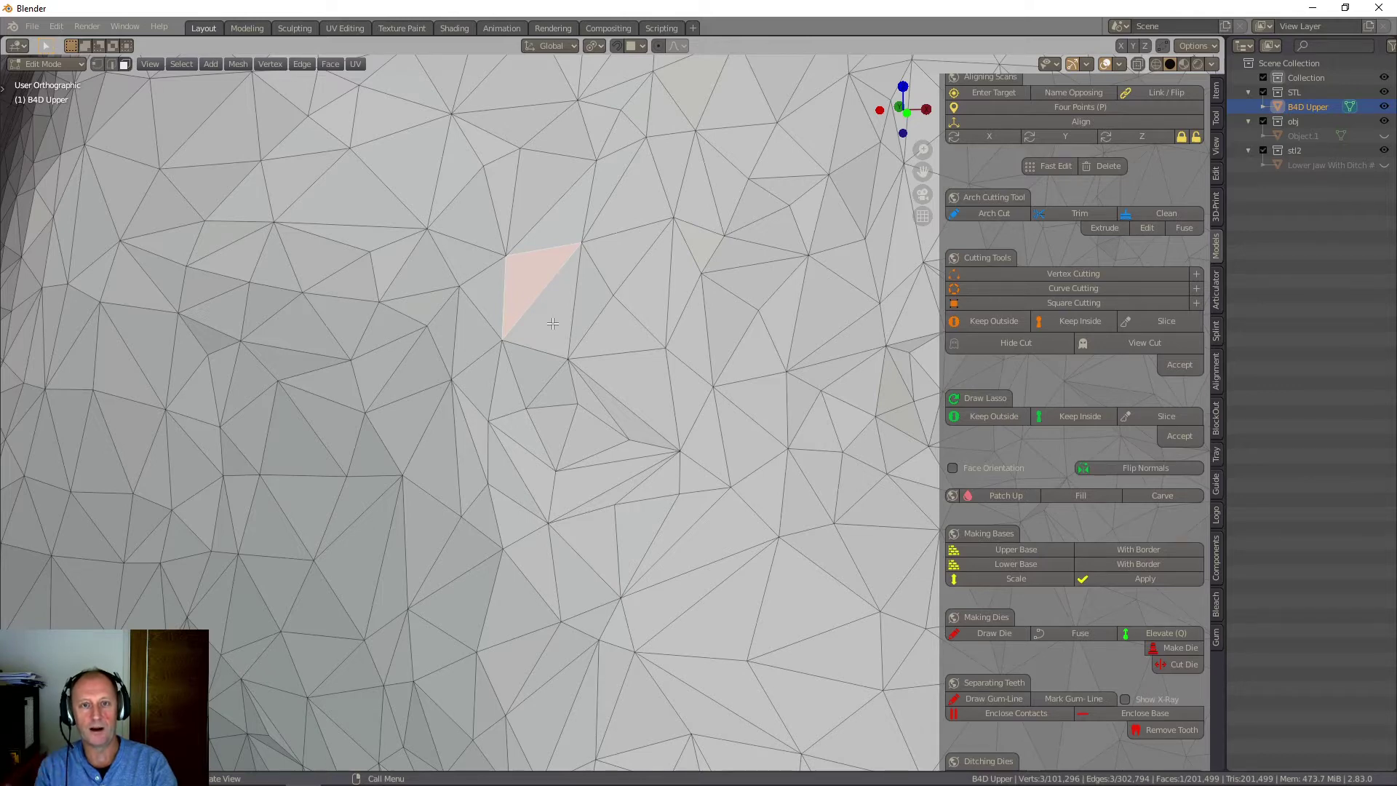
Change back to vertex selection and examine the vertex density along the gum line of the front tooth beside the prepared one.
scroll(552, 323, "down", 4)
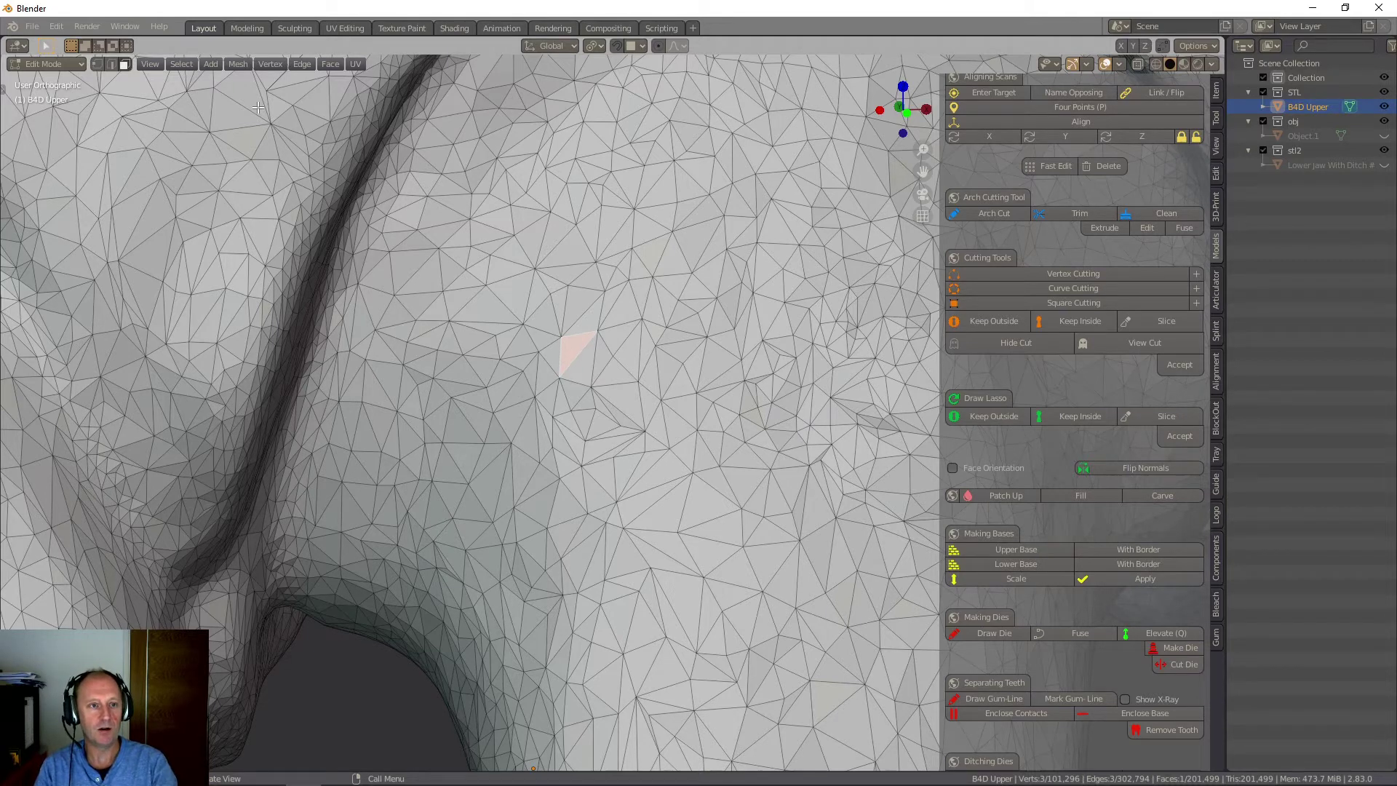
scroll(496, 290, "down", 10)
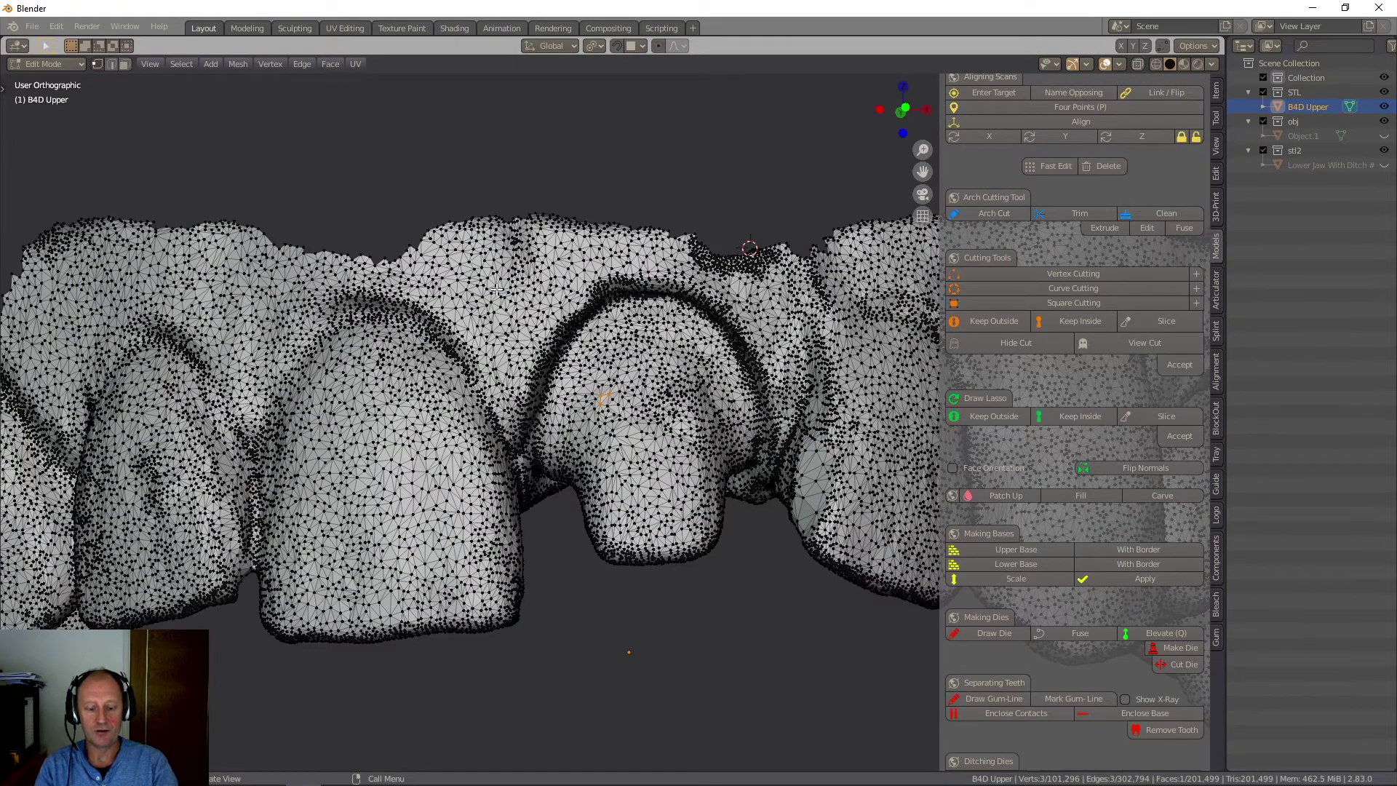
middle_click_drag(496, 290, 596, 309)
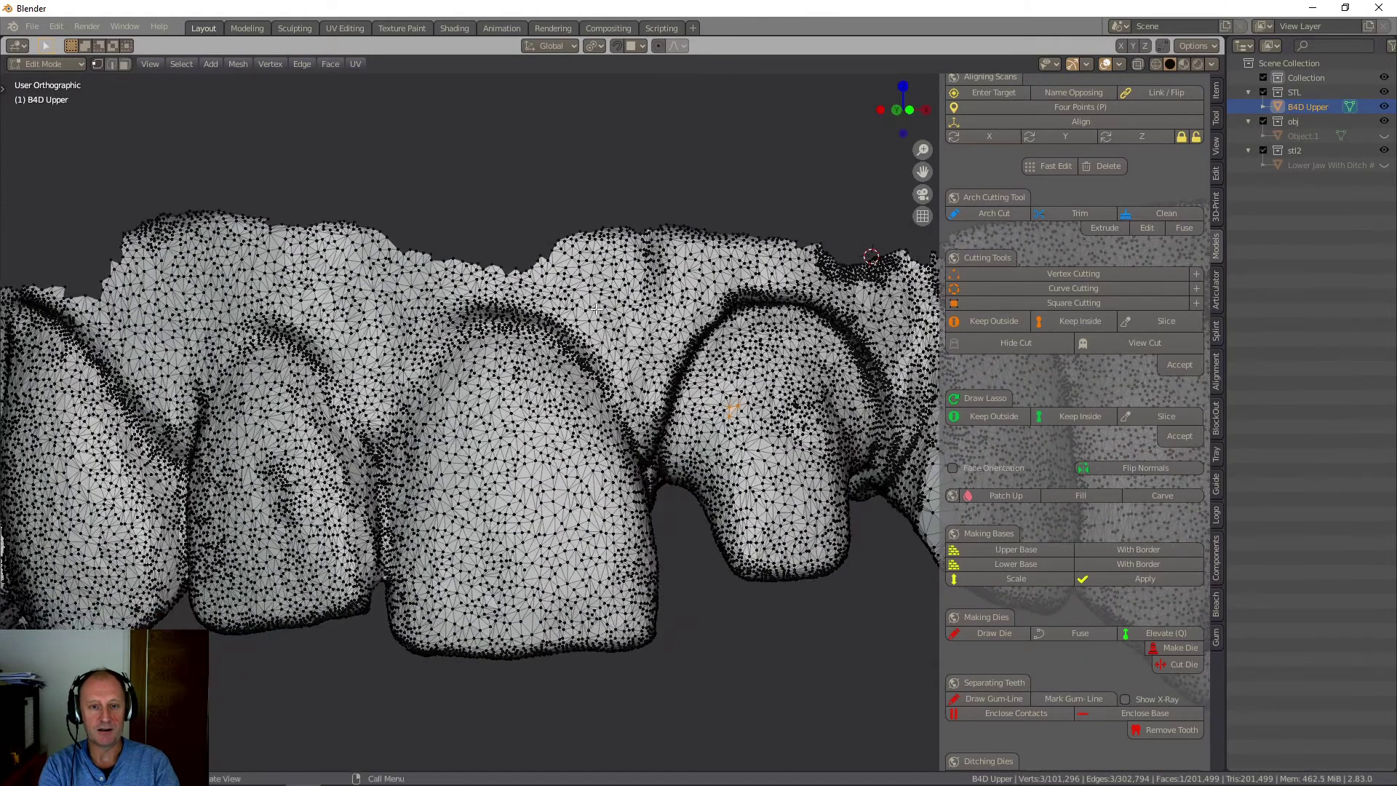
scroll(506, 269, "up", 5)
scroll(562, 364, "up", 2)
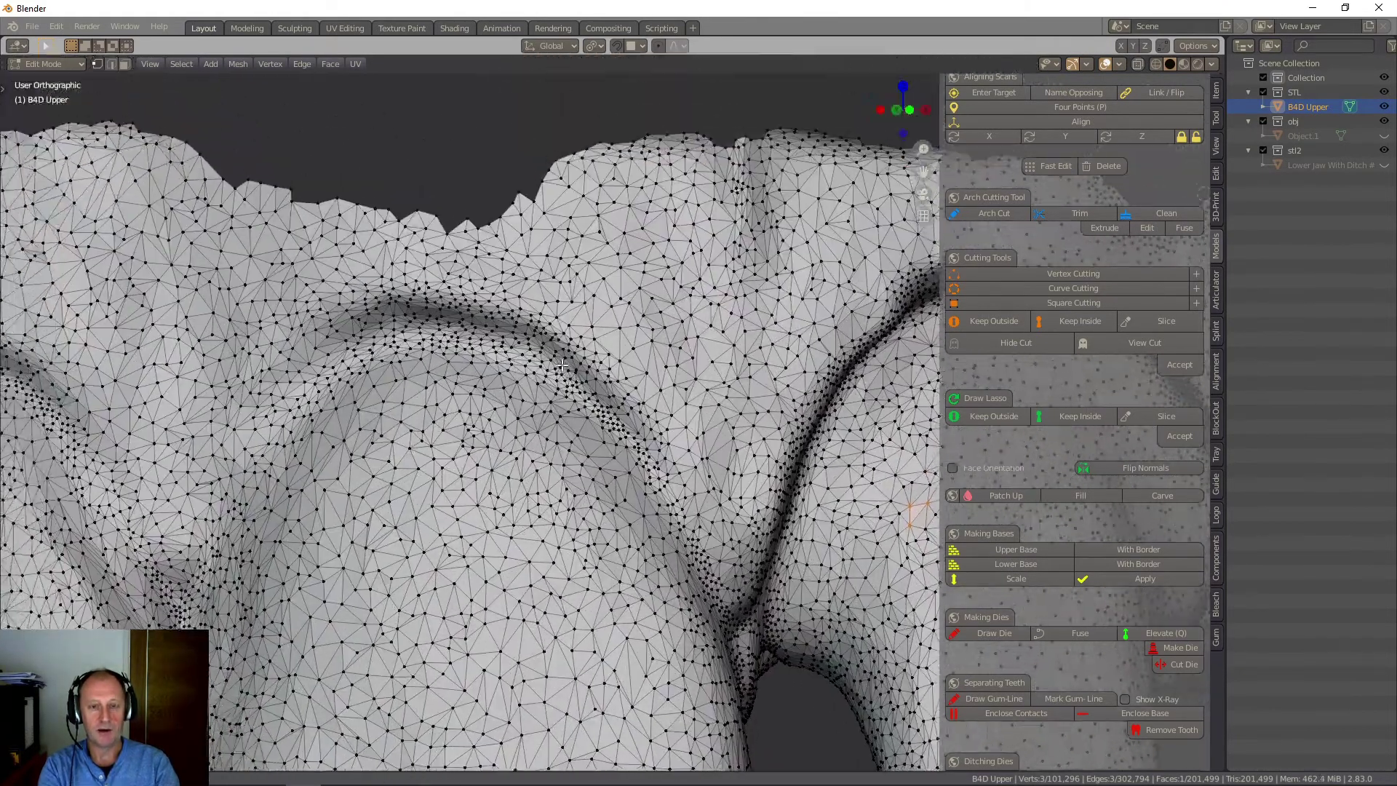
middle_click_drag(562, 364, 613, 393, "shift")
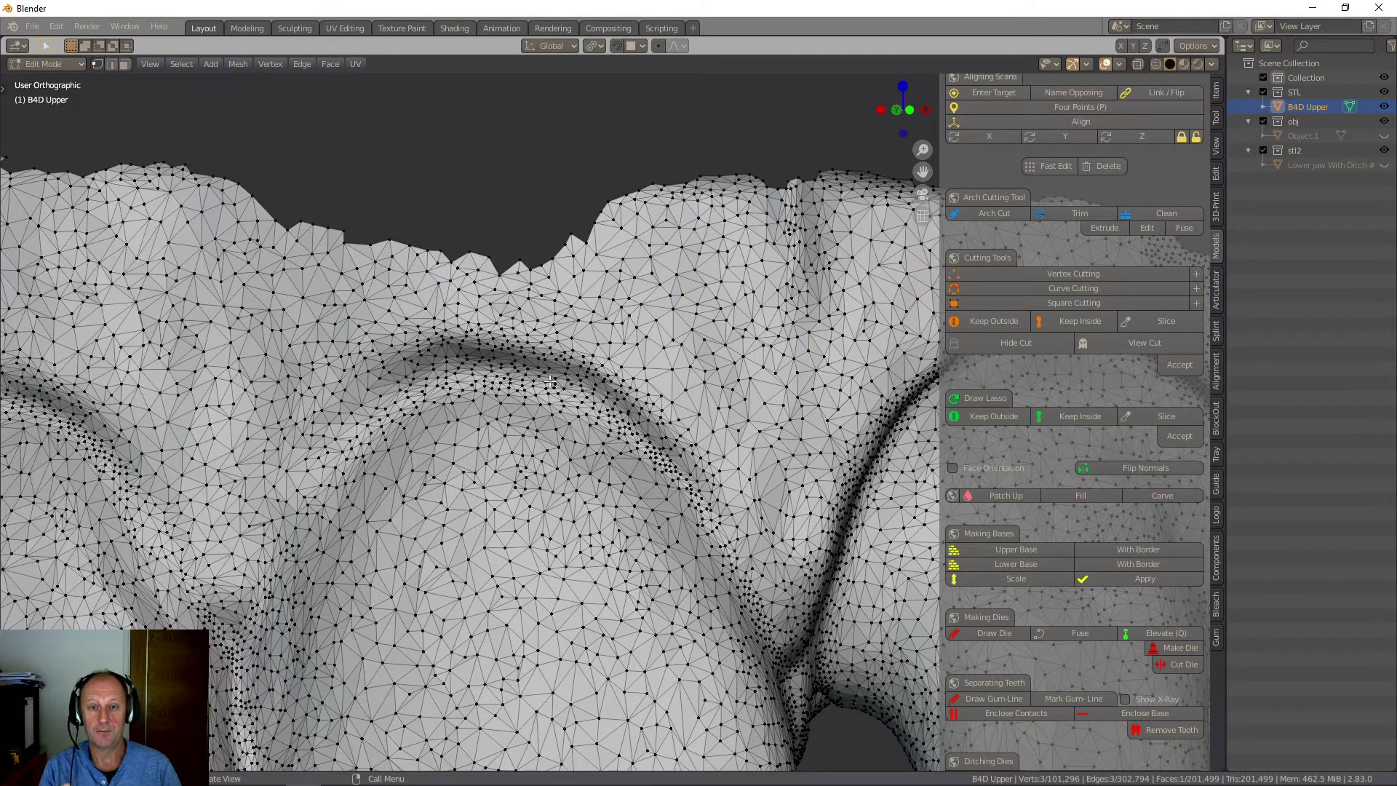
middle_click_drag(550, 382, 475, 338)
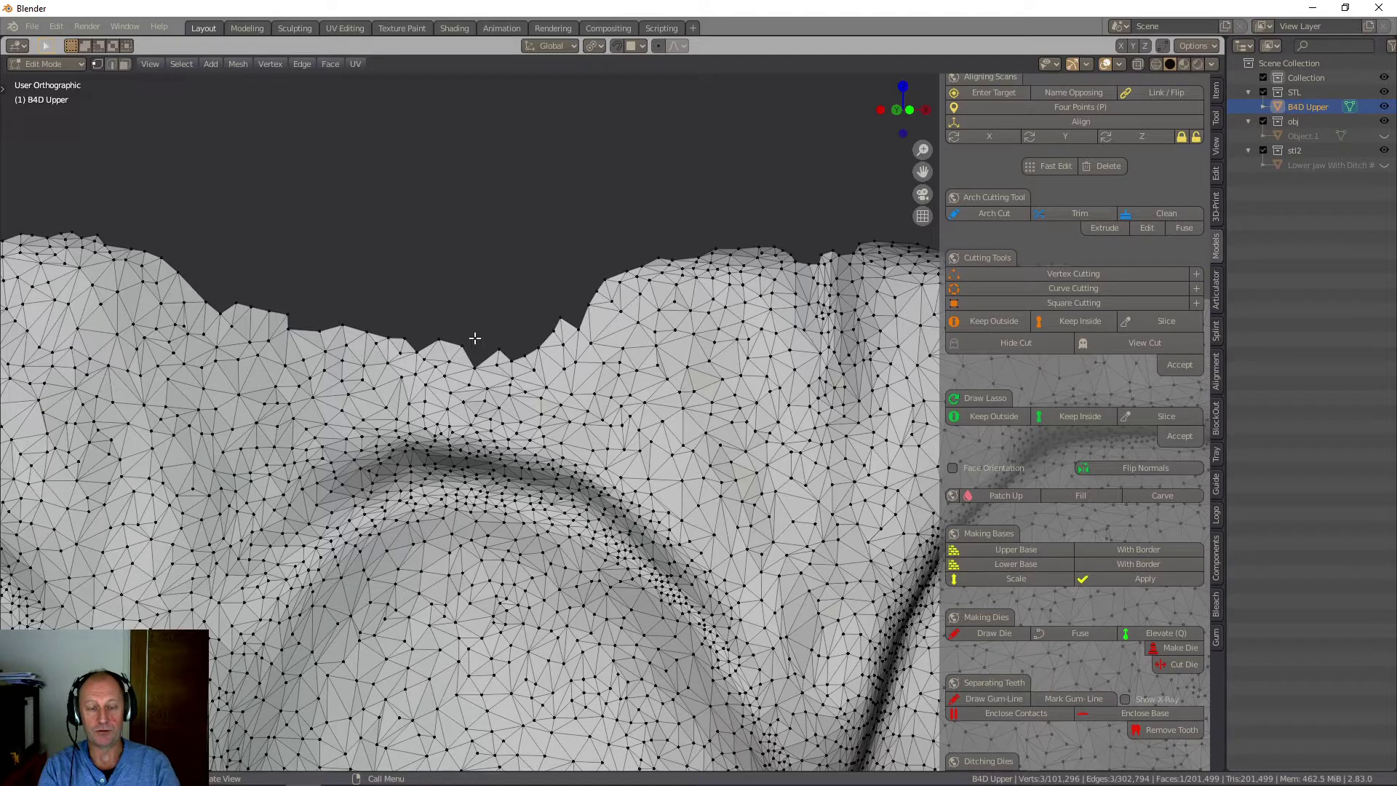
Switch the upper scan to Object Mode and view the whole arch.
left_click(42, 64)
left_click(52, 81)
scroll(493, 320, "down", 5)
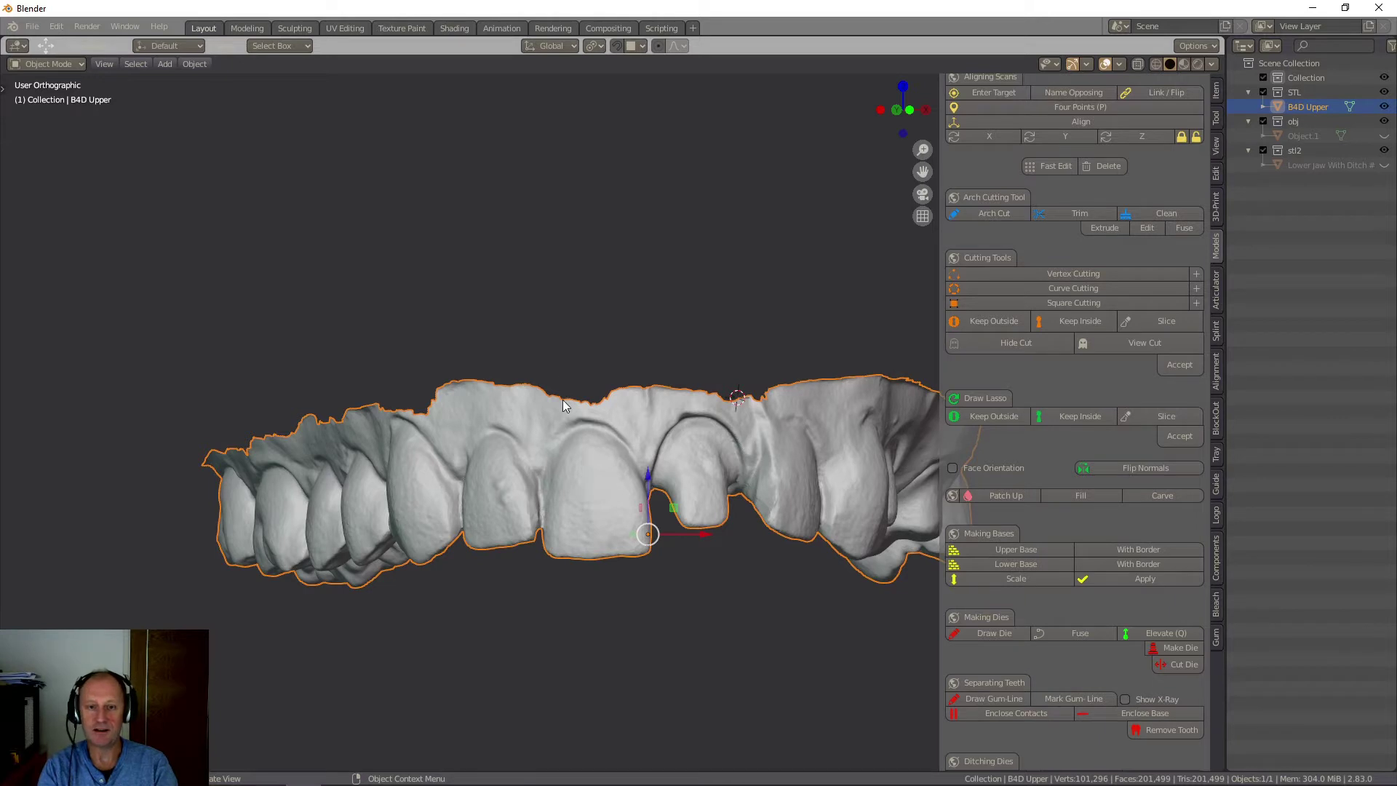
middle_click_drag(570, 430, 510, 300)
scroll(487, 286, "down", 2)
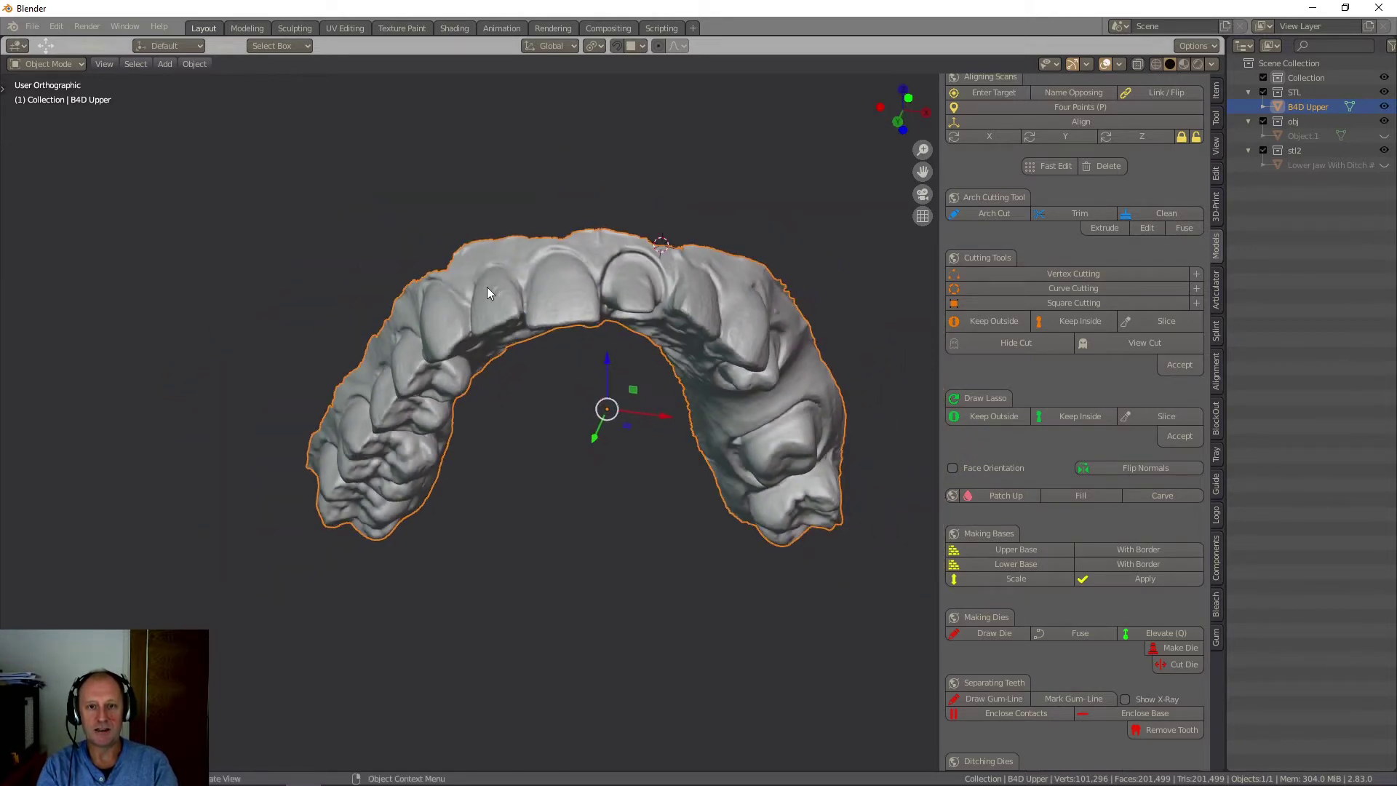
scroll(486, 287, "up", 3)
scroll(486, 286, "down", 1)
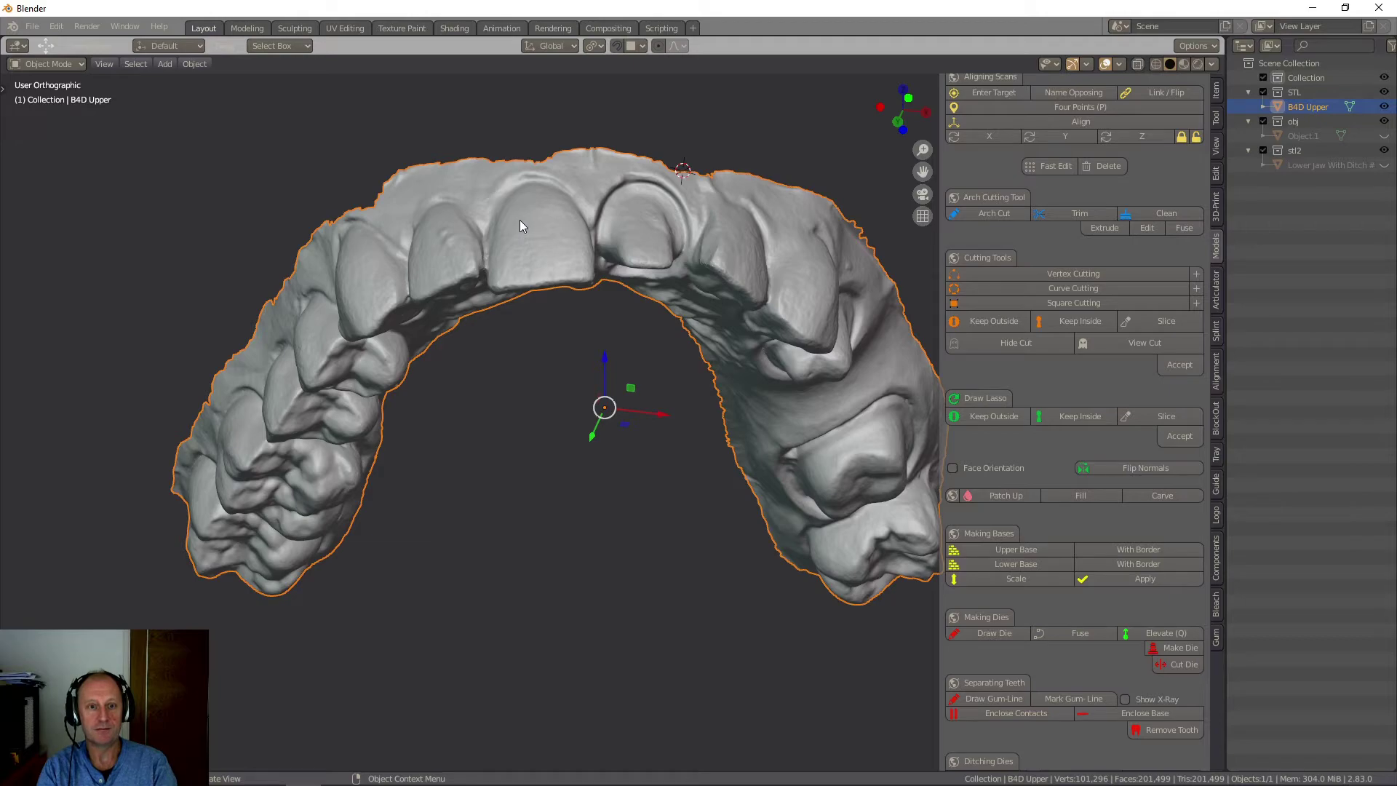
In Edit Mode with face selection, delete one triangular face in the dark groove on the inner side of the front teeth.
left_click(45, 64)
left_click(45, 97)
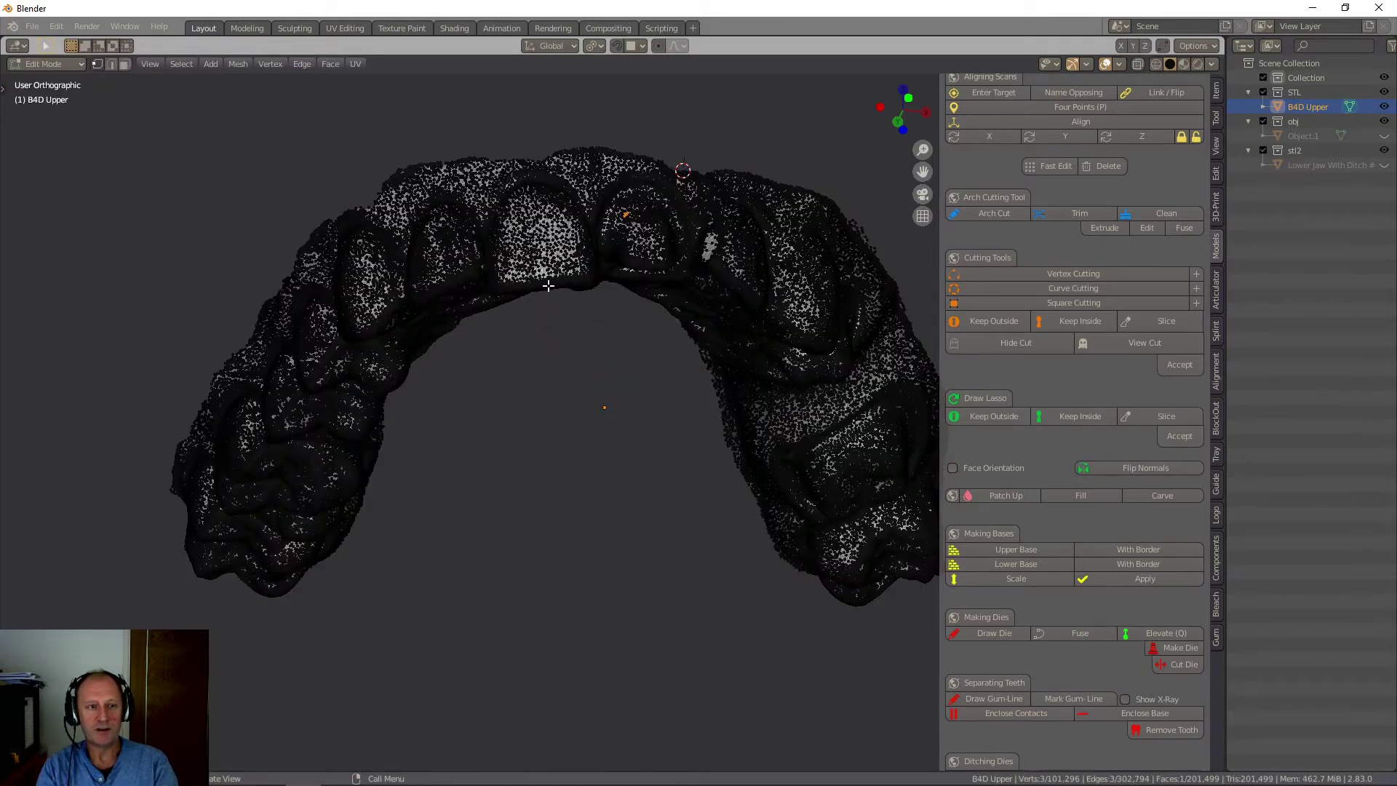
scroll(553, 280, "up", 5)
key("3")
scroll(554, 273, "up", 5)
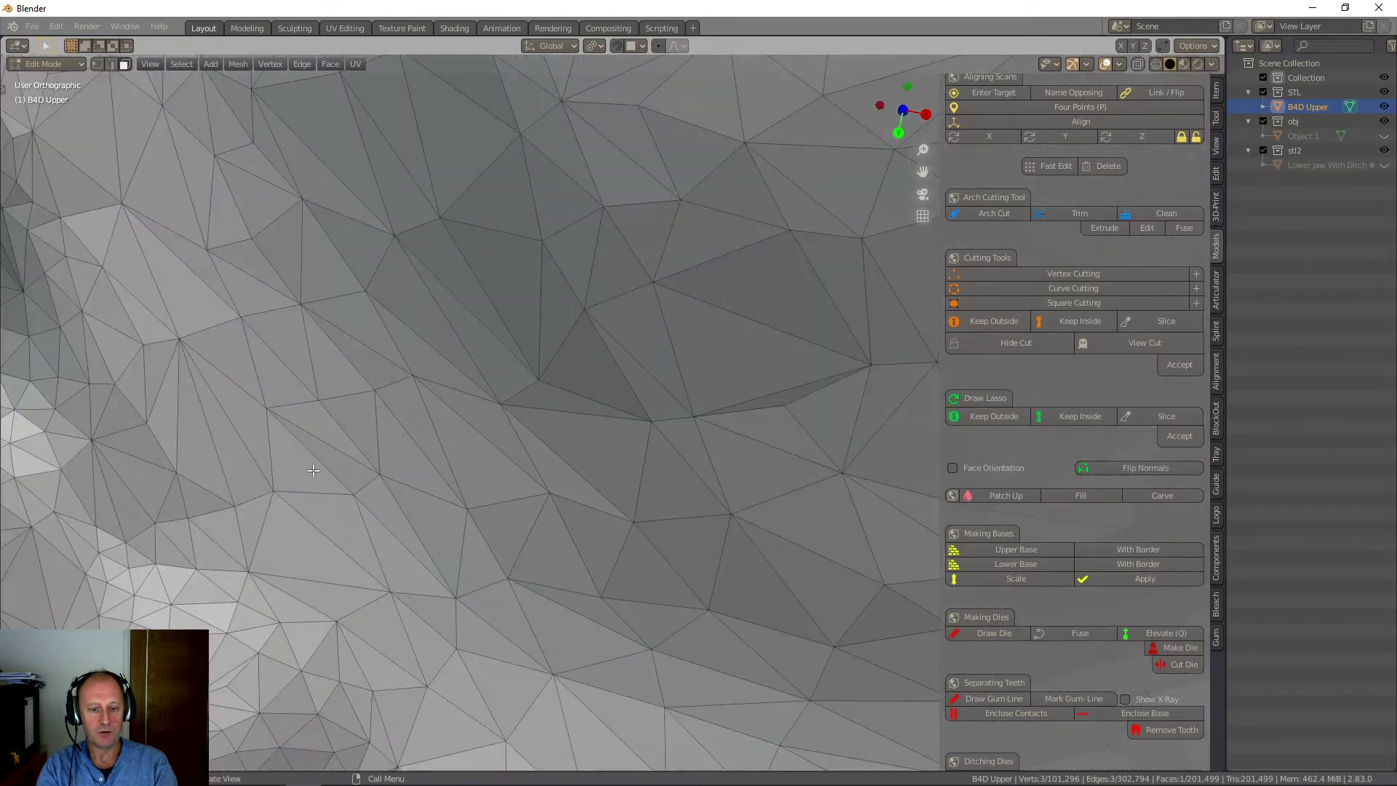
middle_click_drag(359, 468, 472, 332)
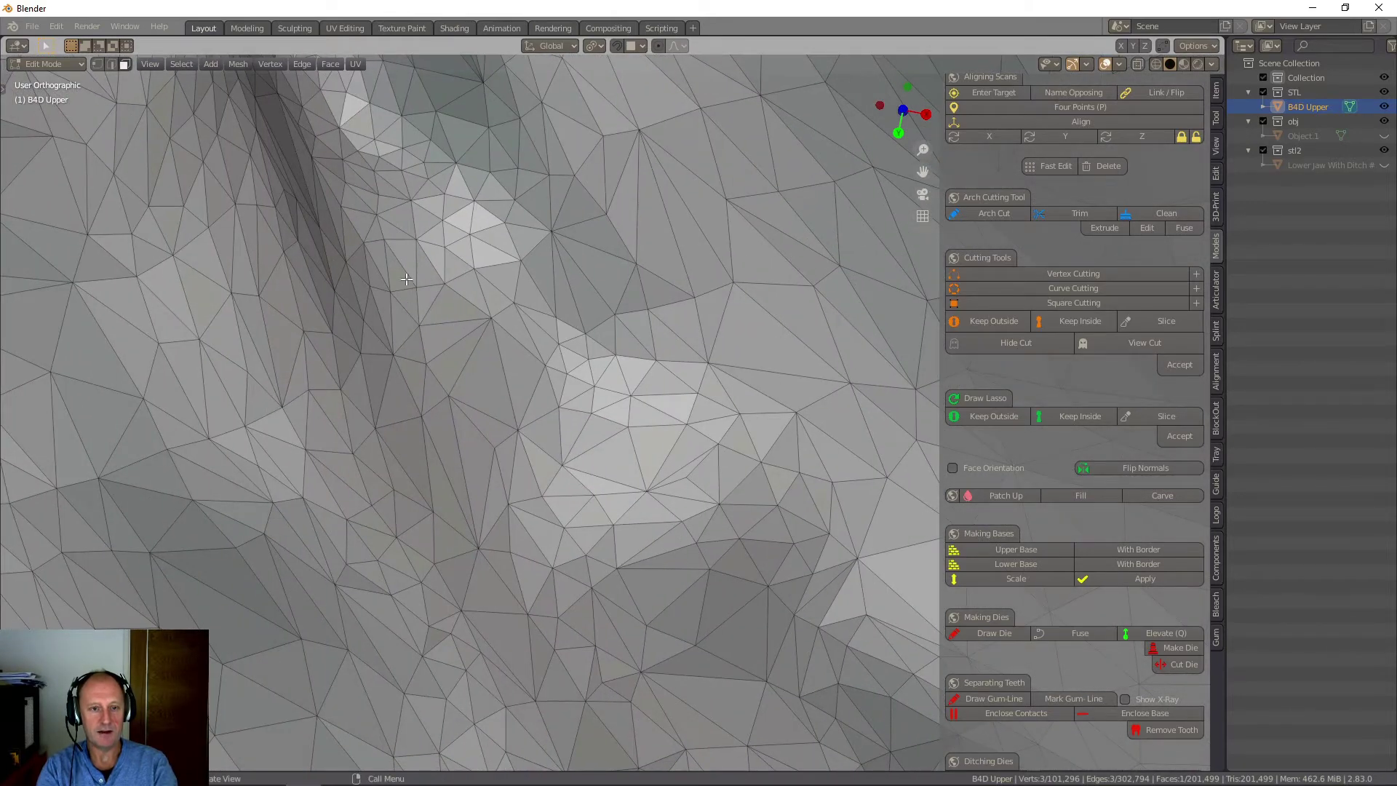
left_click(332, 261)
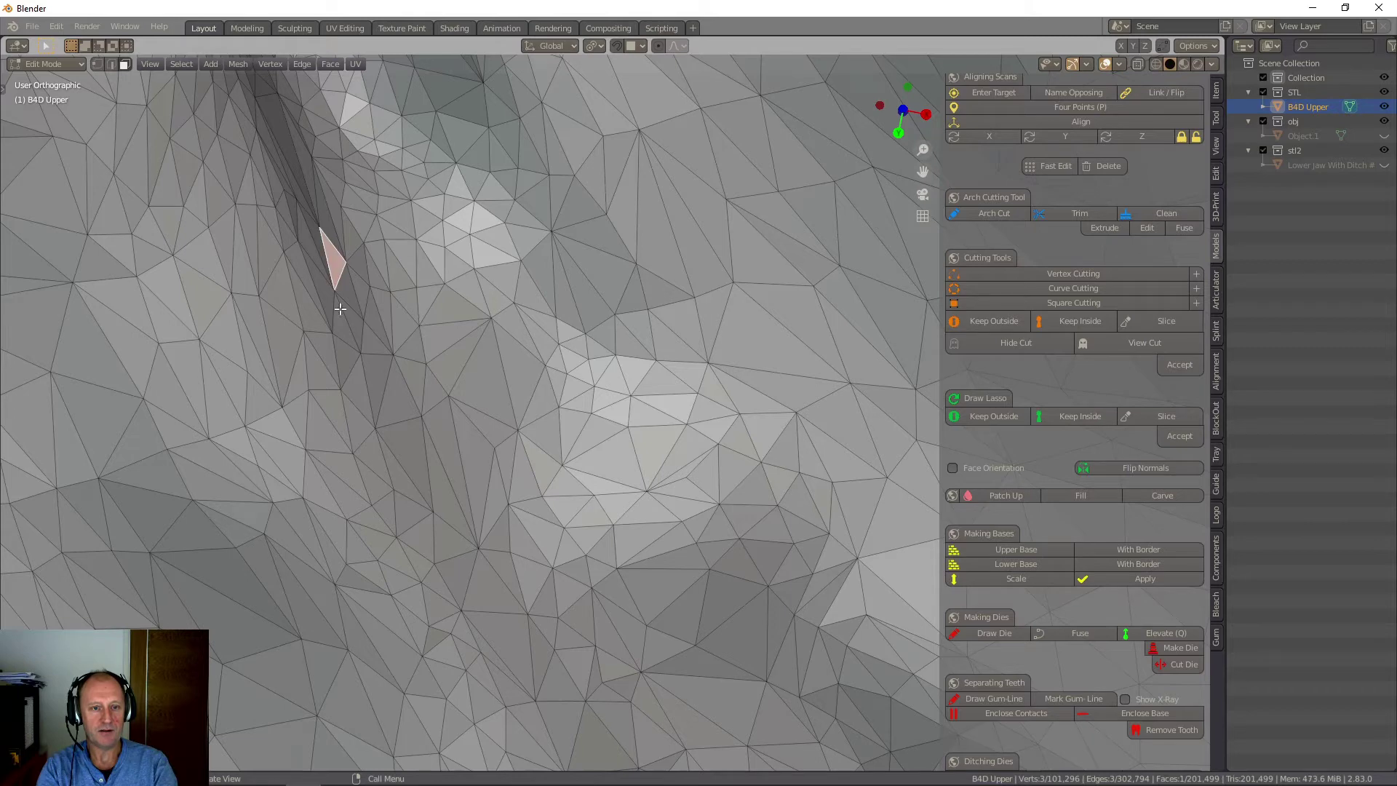
key("x")
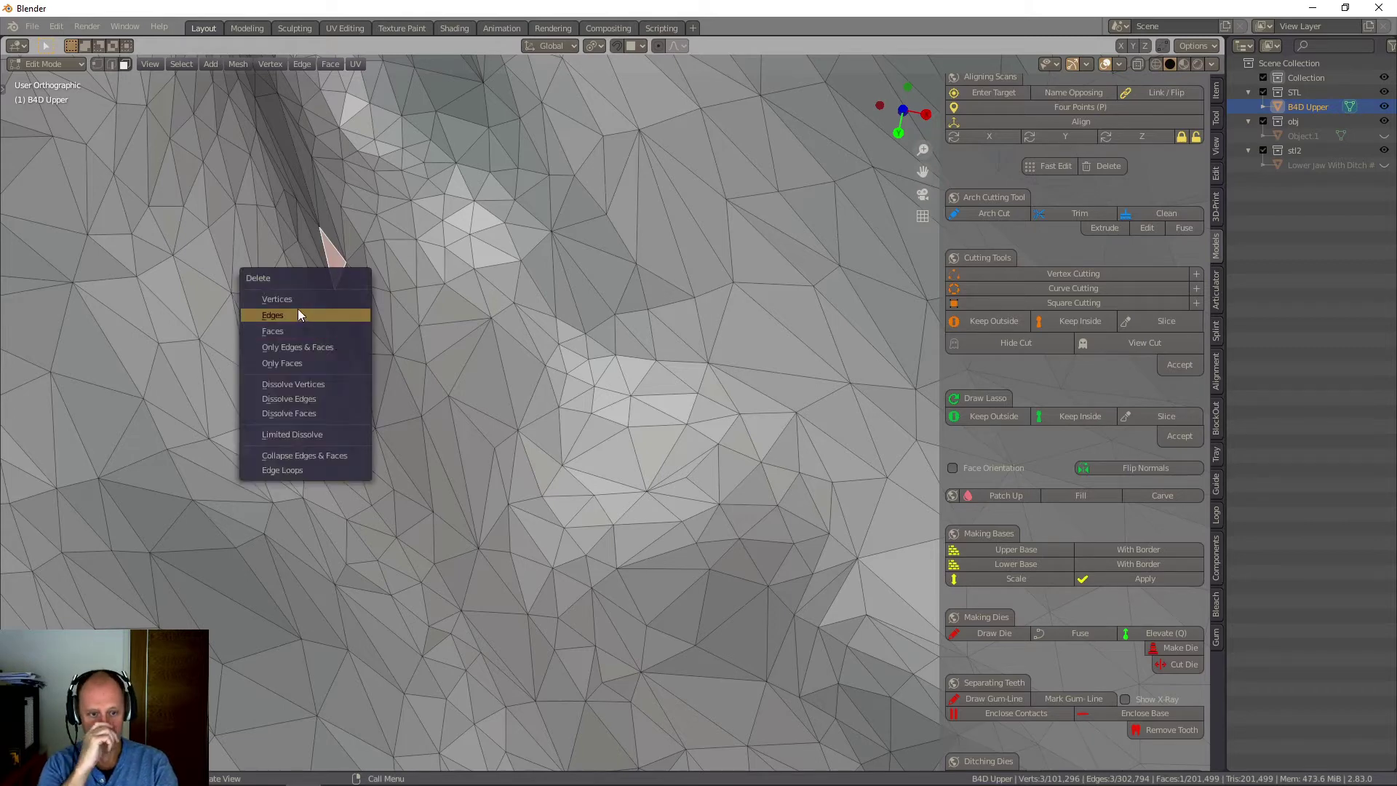
left_click(286, 331)
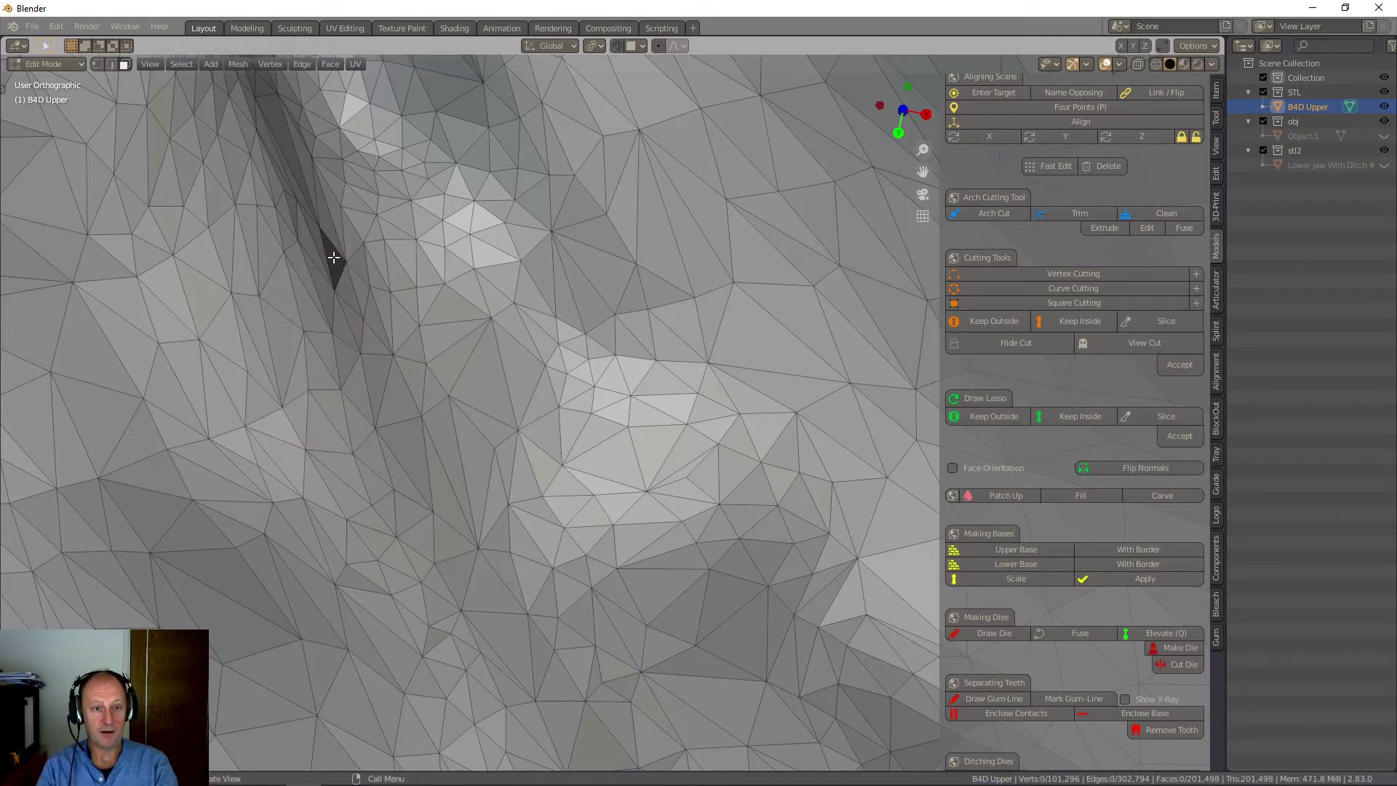
Return the upper scan to Object Mode and inspect the surface around the front teeth where the face was deleted.
left_click(58, 61)
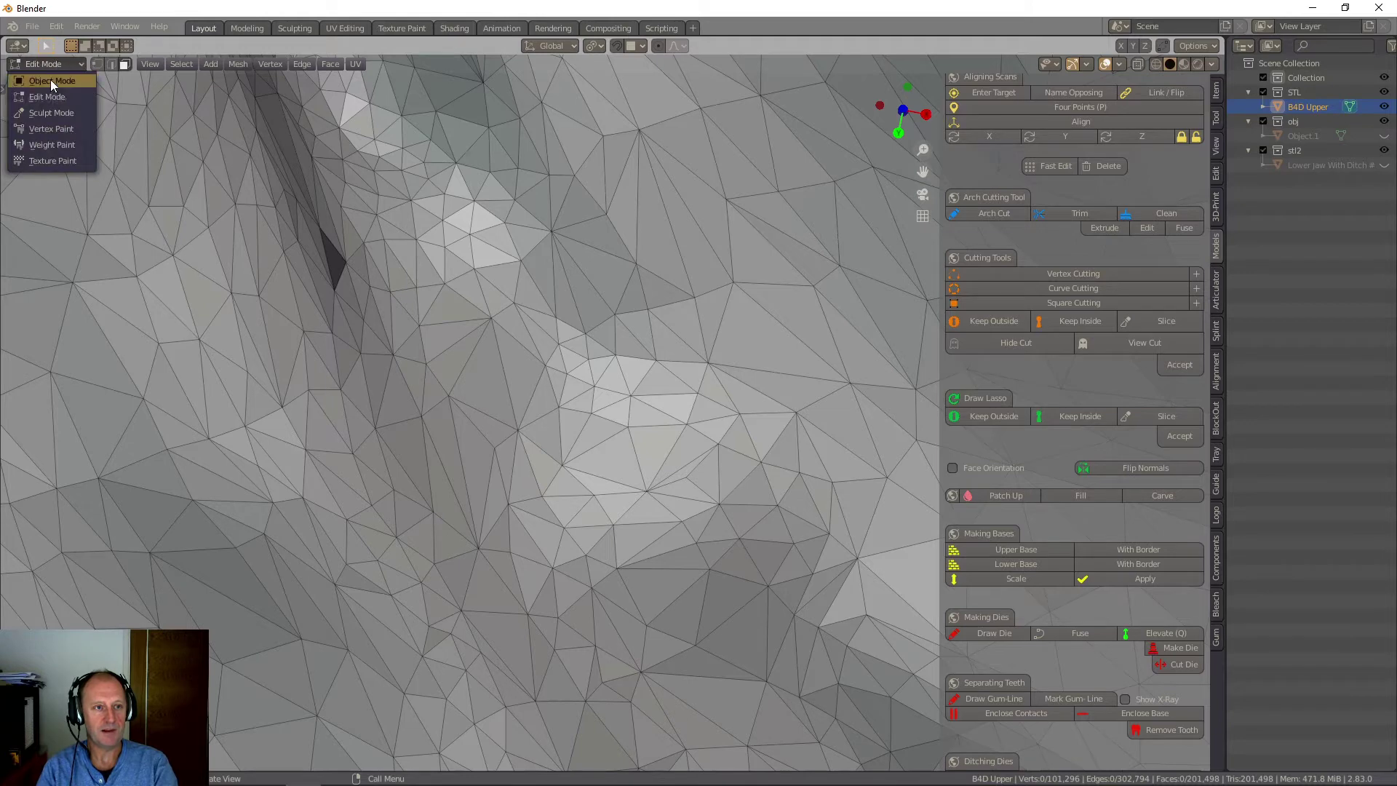
left_click(50, 80)
scroll(478, 355, "down", 10)
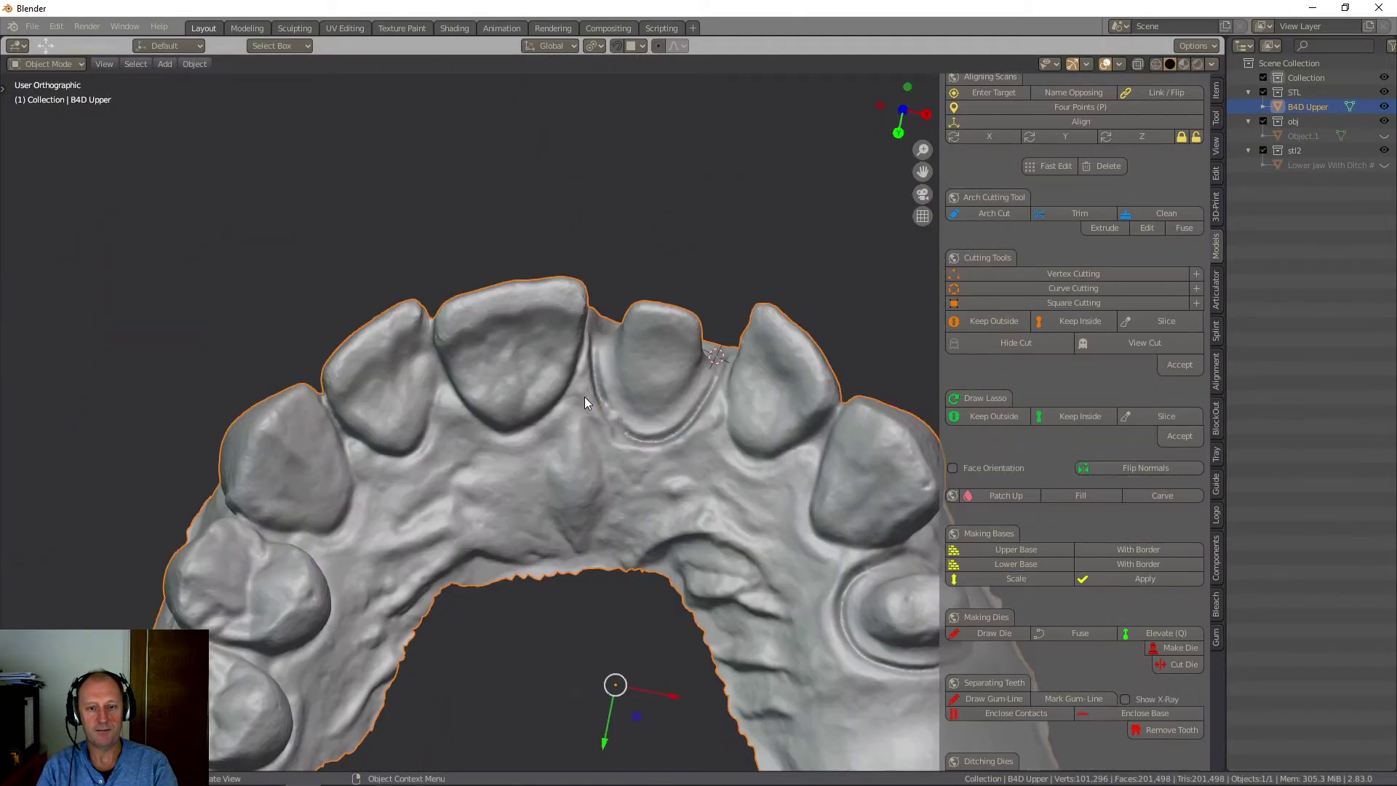
scroll(584, 396, "up", 2)
middle_click_drag(571, 458, 596, 456)
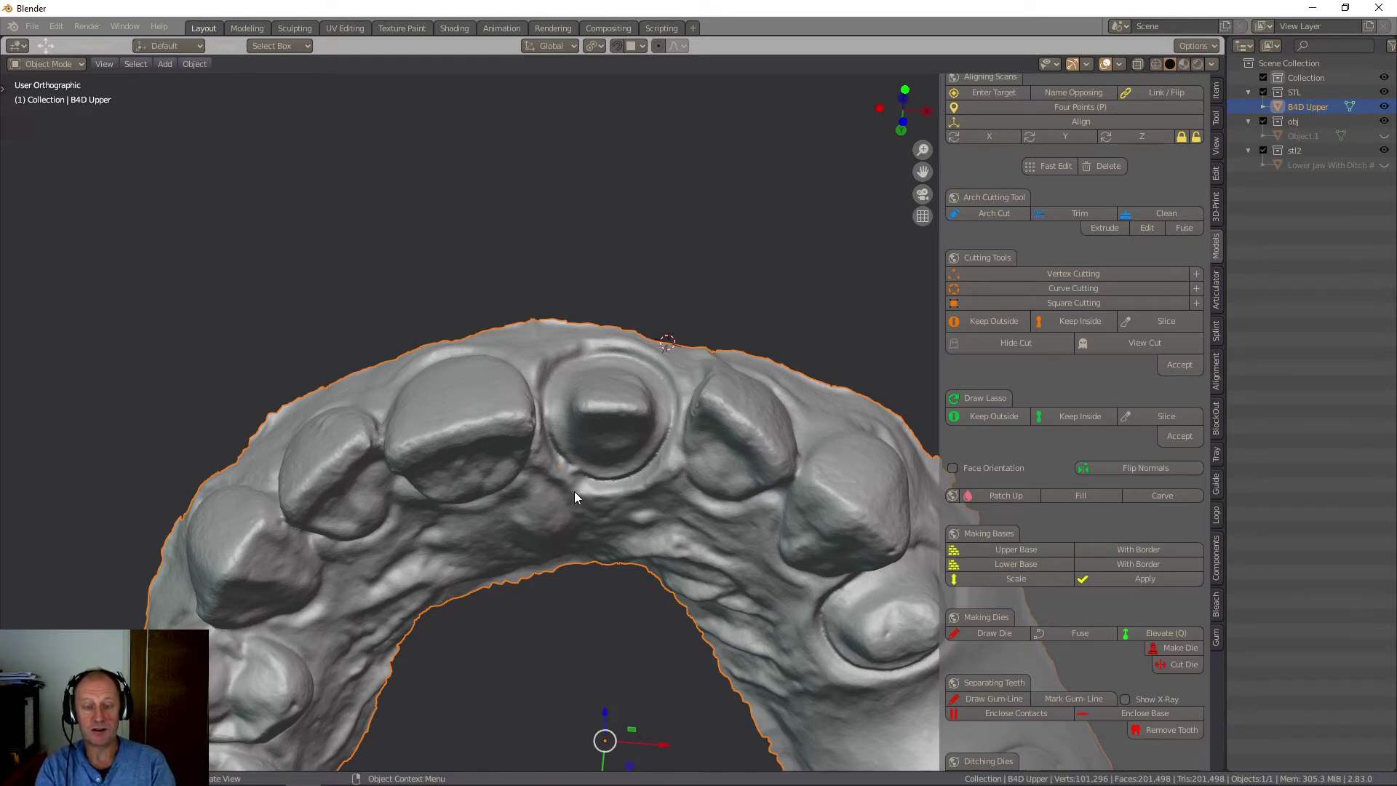
Generate an Upper Base for the scan and examine the underside of the base behind the front teeth.
scroll(574, 492, "down", 3)
mouse_move(567, 469)
middle_mouse_down()
mouse_move(569, 563)
mouse_move(579, 474)
middle_mouse_up()
left_click(1017, 551)
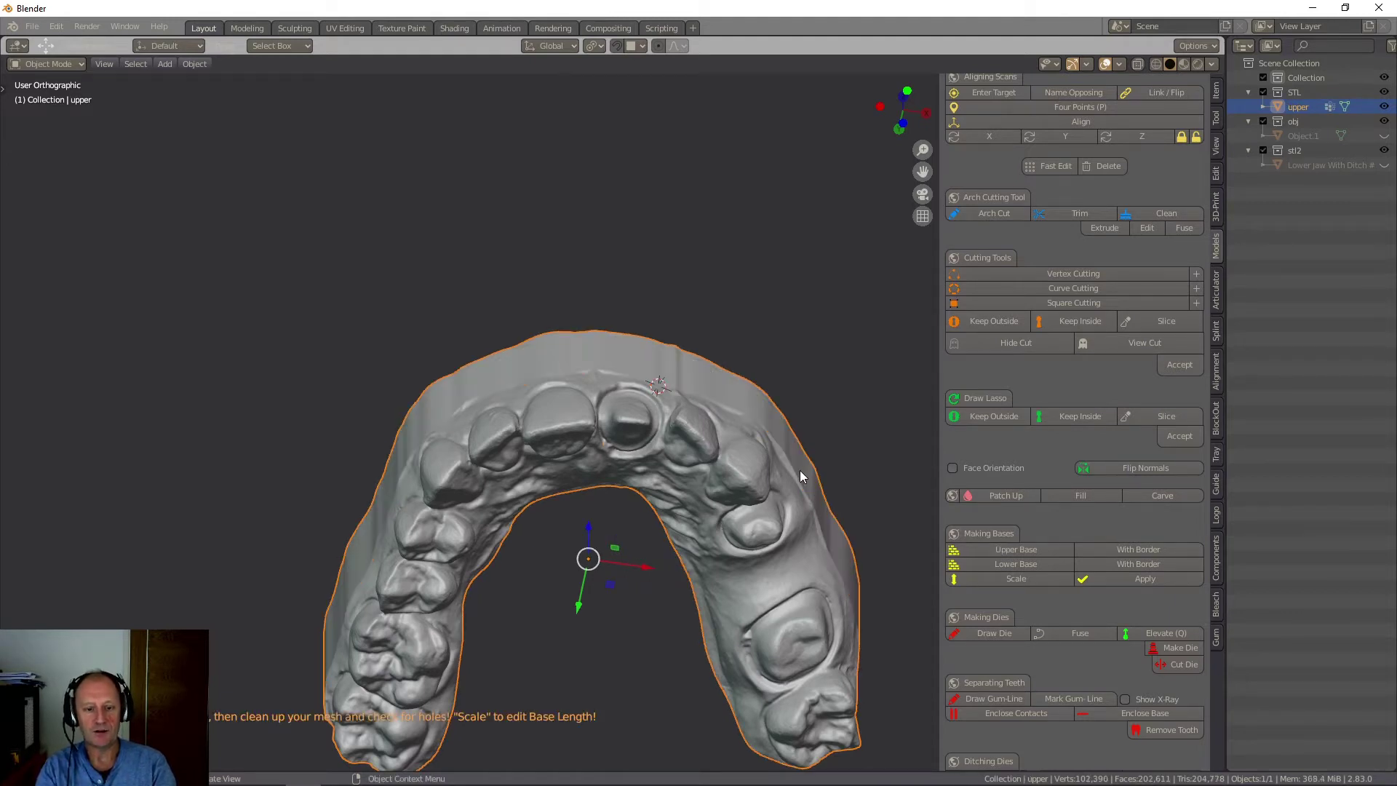
middle_click_drag(801, 470, 664, 418)
scroll(659, 459, "up", 5)
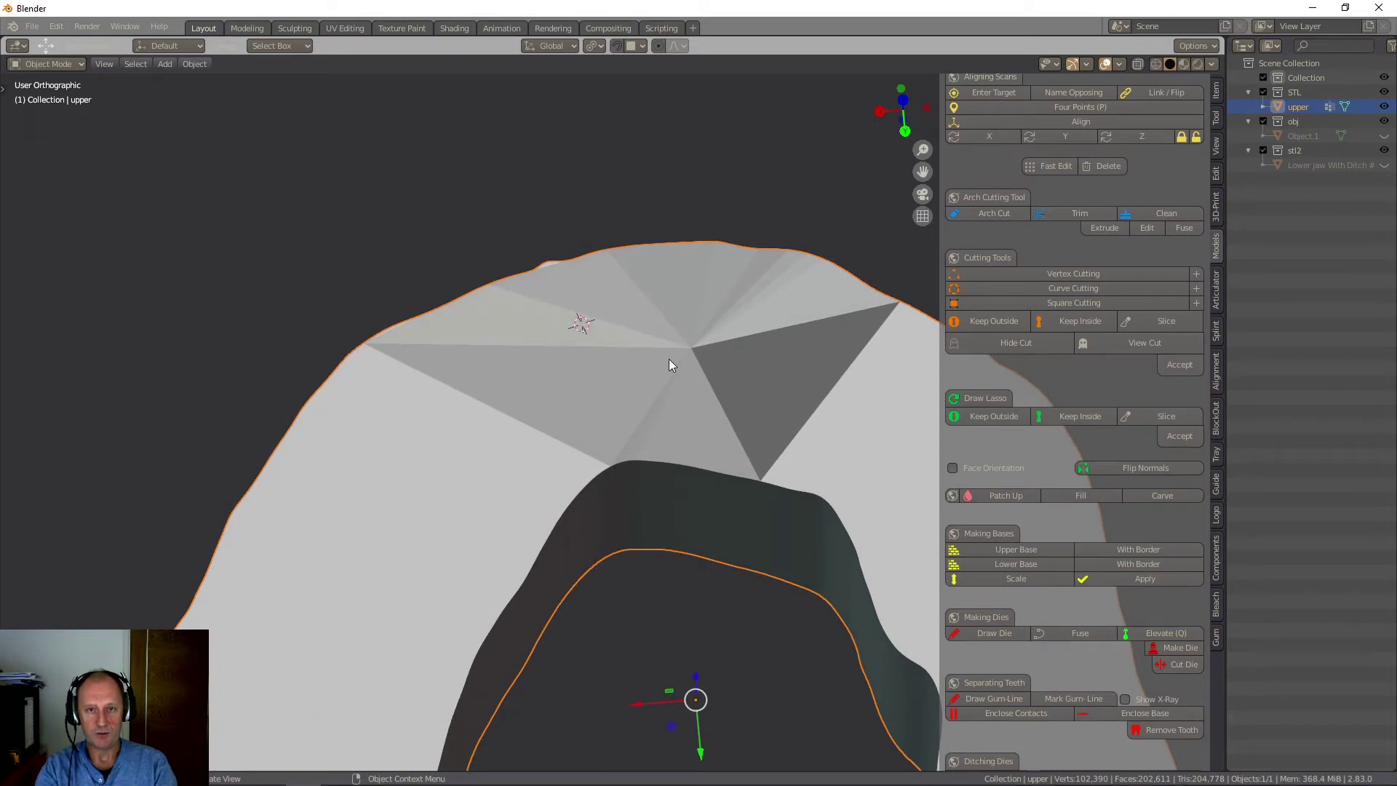
middle_click_drag(669, 364, 657, 406)
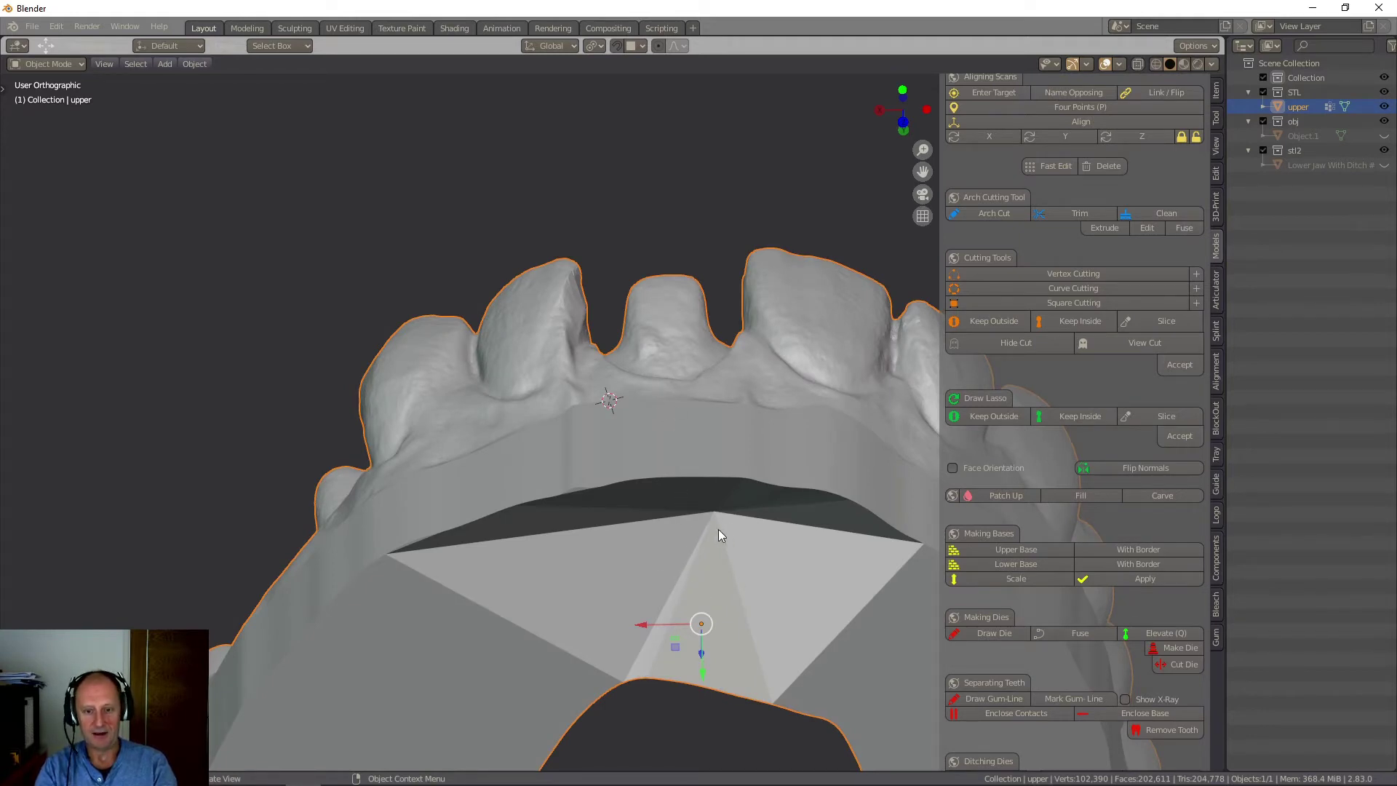
Undo the Upper Base and run Fill Holes on the upper scan to close the deleted face.
scroll(658, 539, "down", 4)
middle_click_drag(655, 531, 288, 684)
key("ctrl+z")
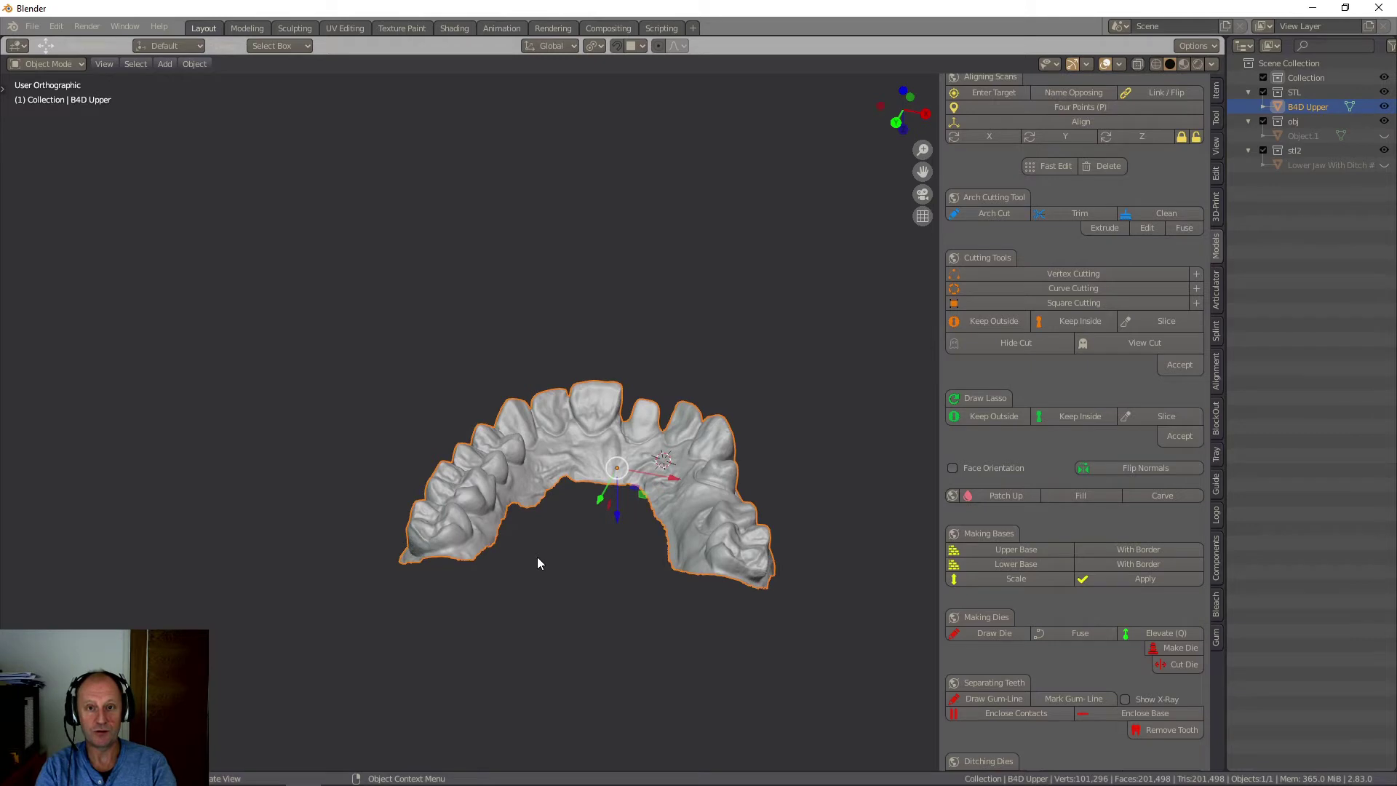
scroll(1036, 504, "up", 10)
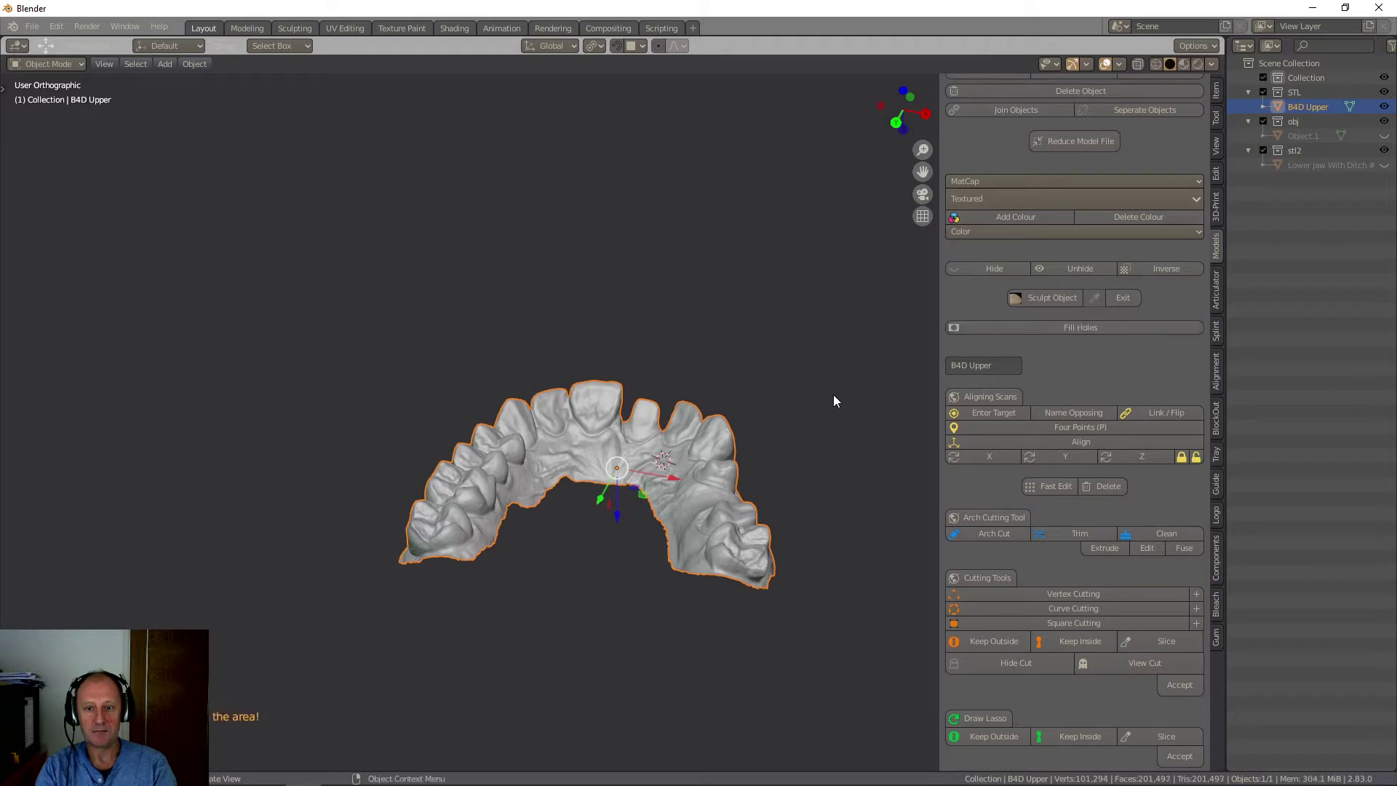
Generate an Upper Base for the filled scan to examine its underside and outer wall, and undo it.
scroll(1078, 430, "down", 4)
scroll(1075, 444, "down", 8)
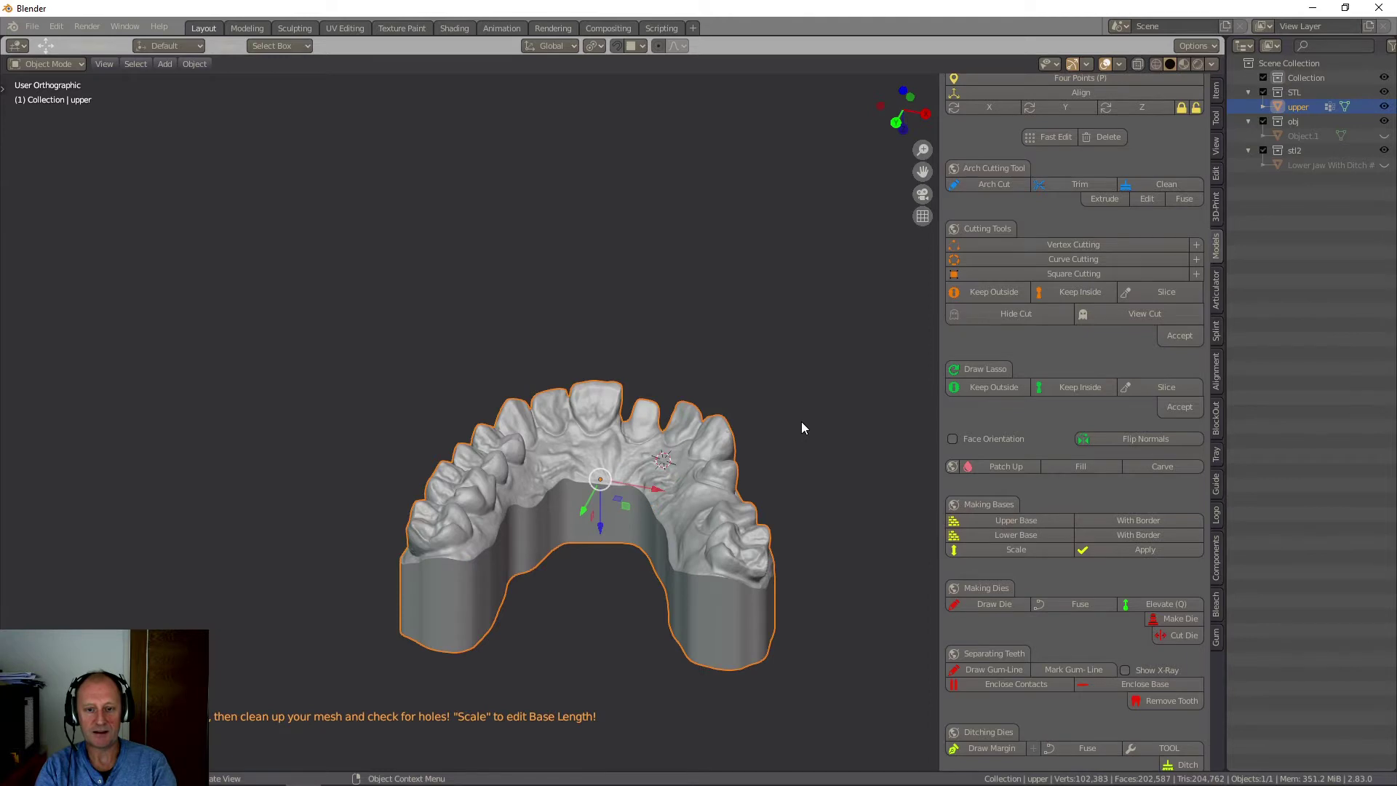
middle_click_drag(801, 423, 723, 623)
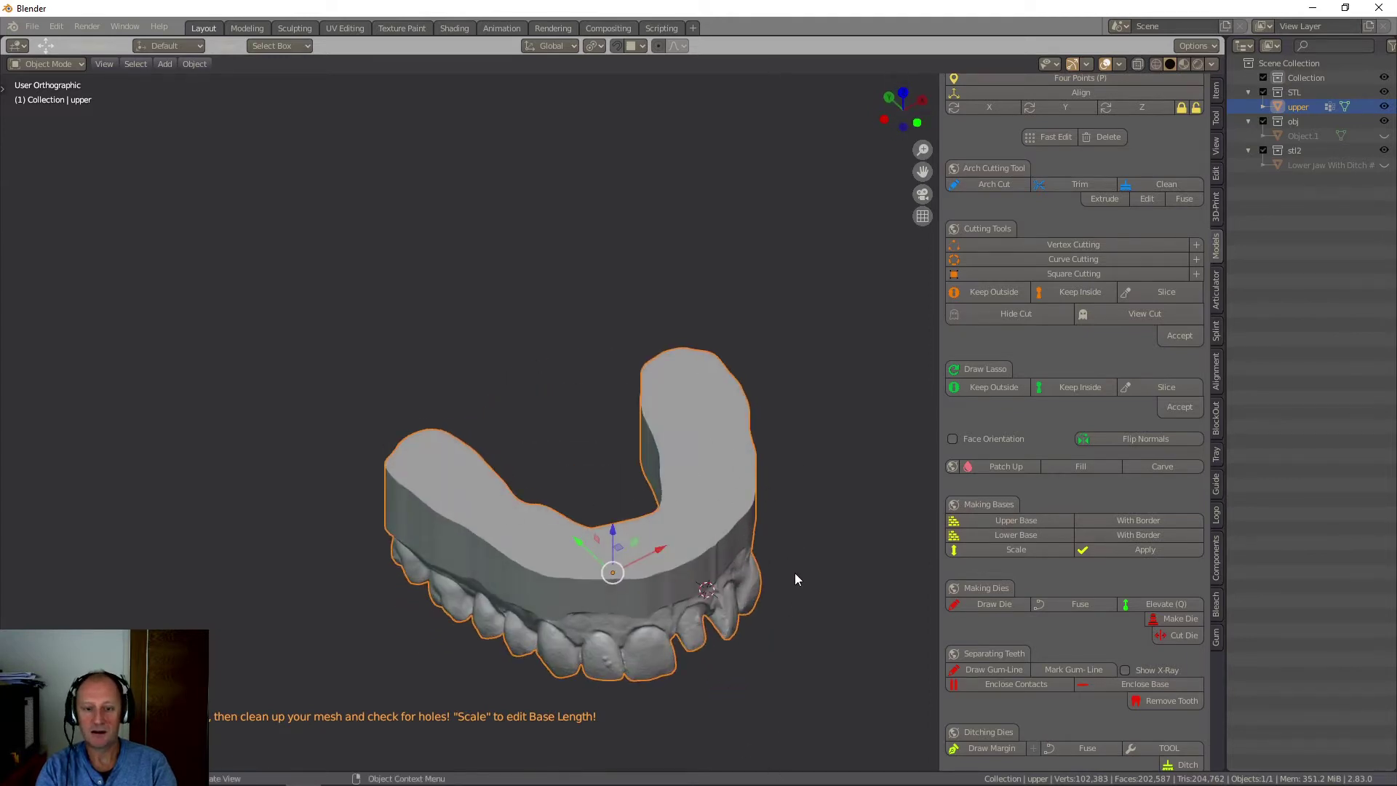
middle_click_drag(798, 601, 718, 459)
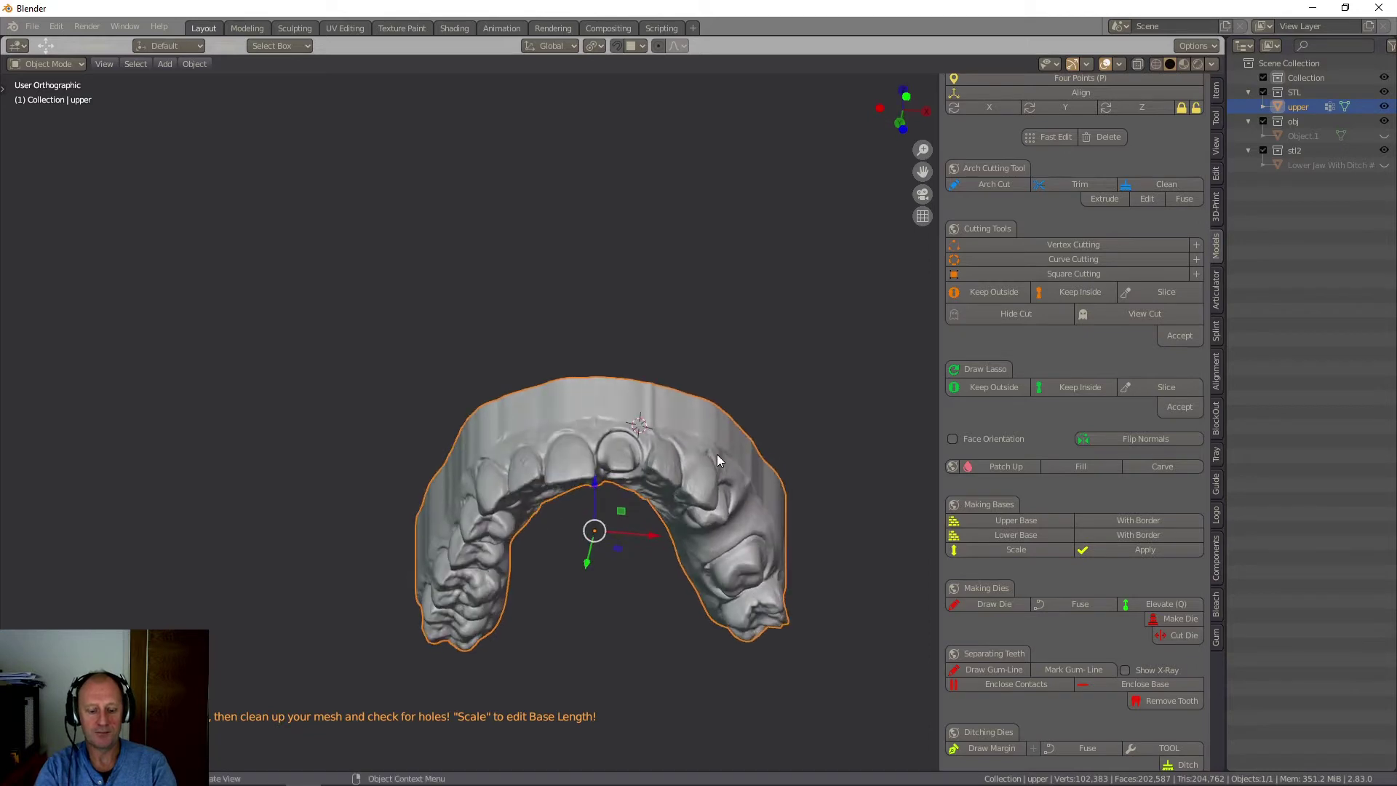
key("ctrl+z")
middle_click_drag(718, 518, 721, 452)
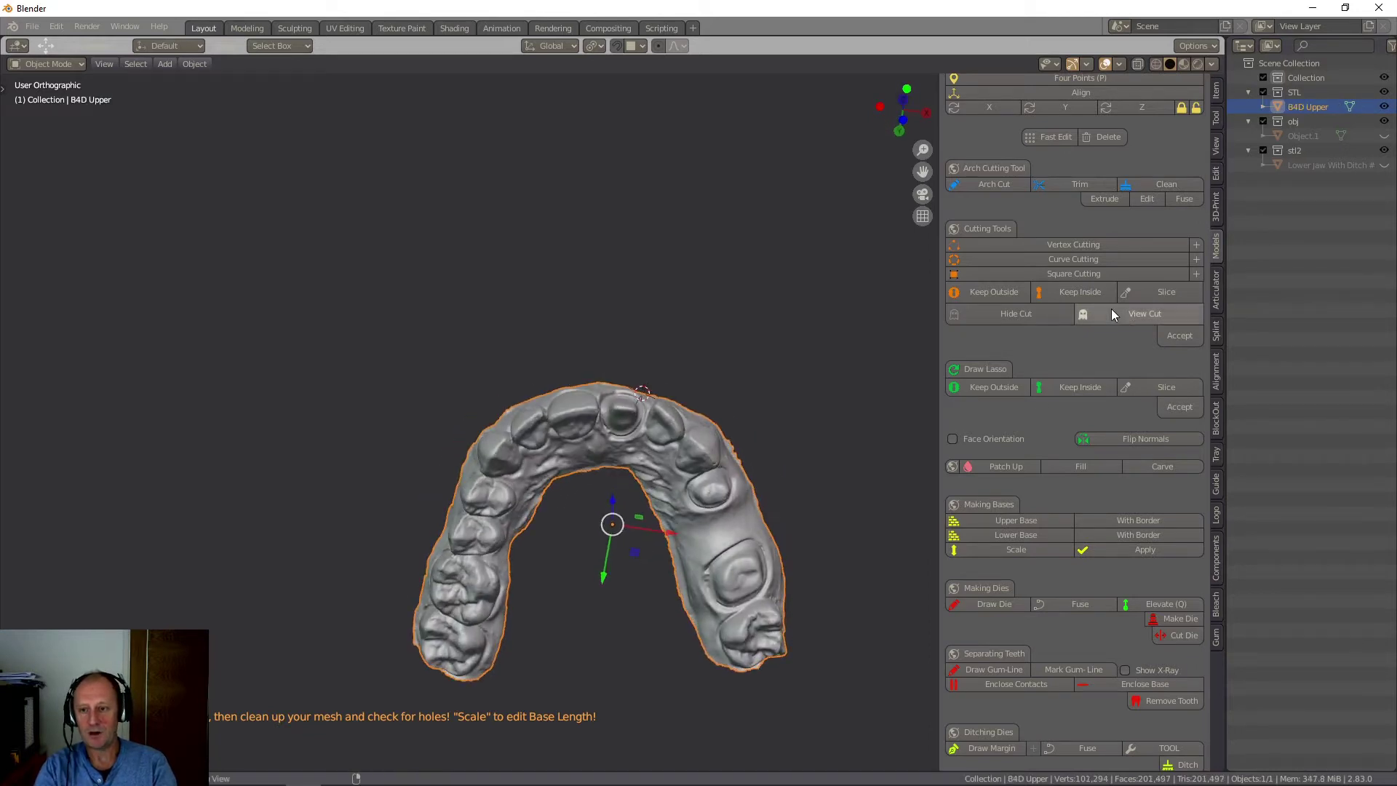
Run Fill Holes on the upper scan and inspect the ragged gum border above the front teeth.
scroll(1030, 442, "up", 8)
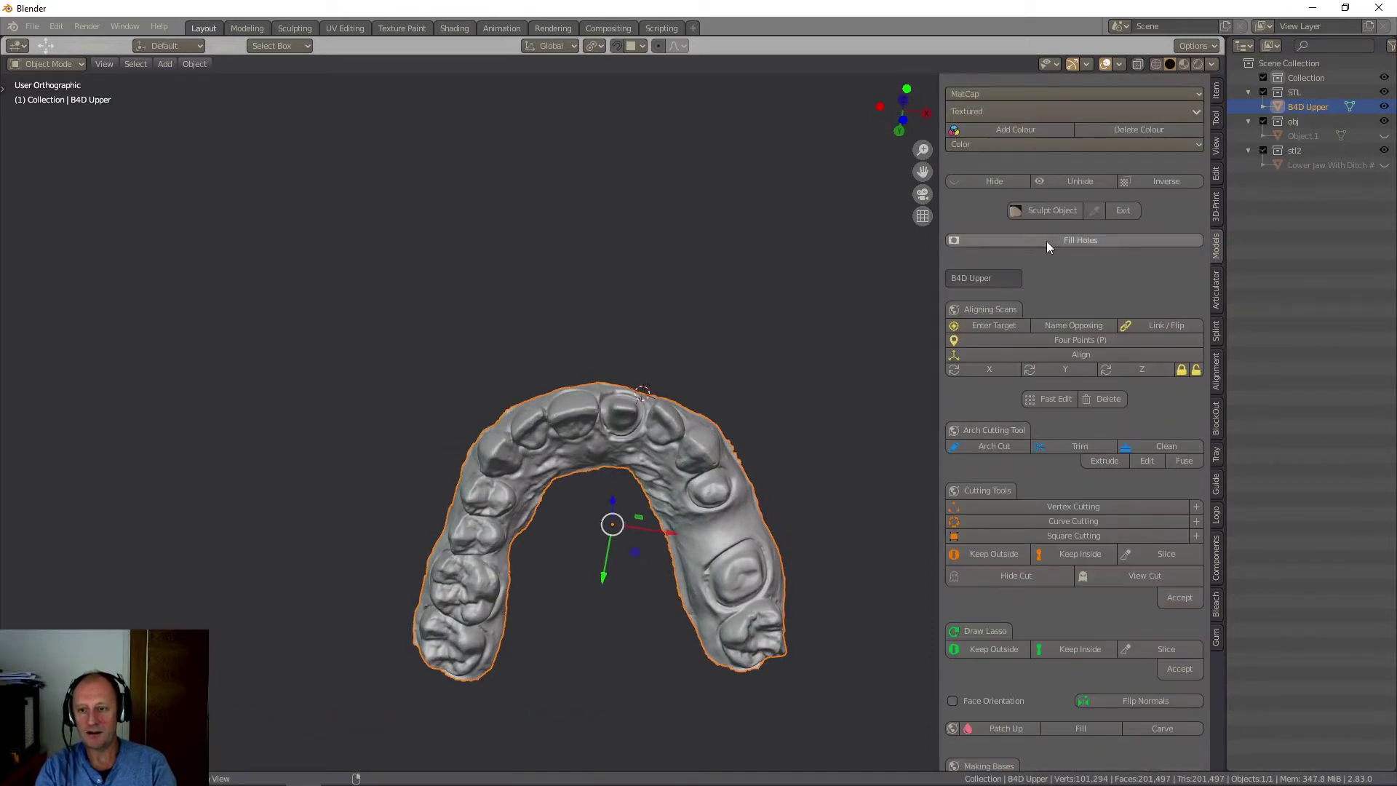
left_click(1047, 242)
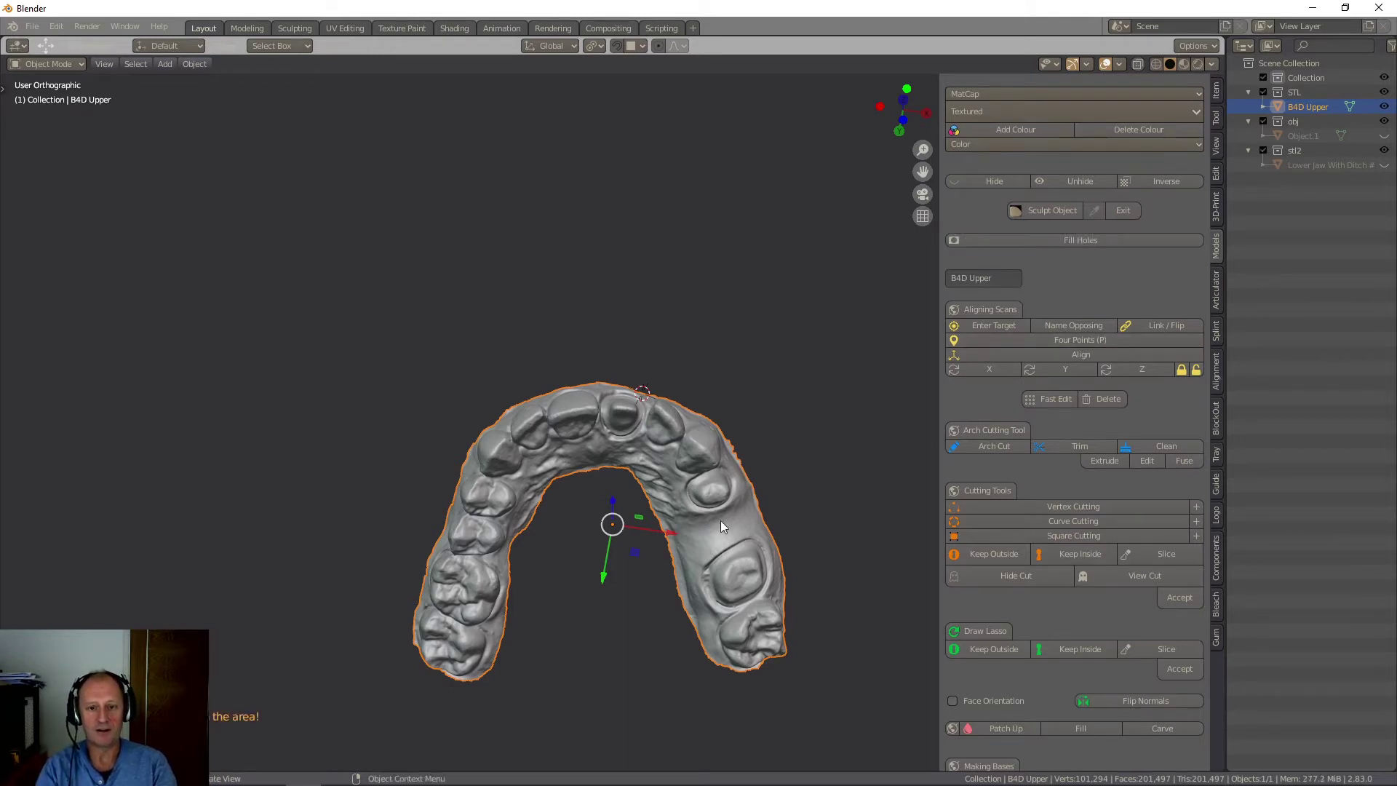
middle_click_drag(647, 494, 647, 578)
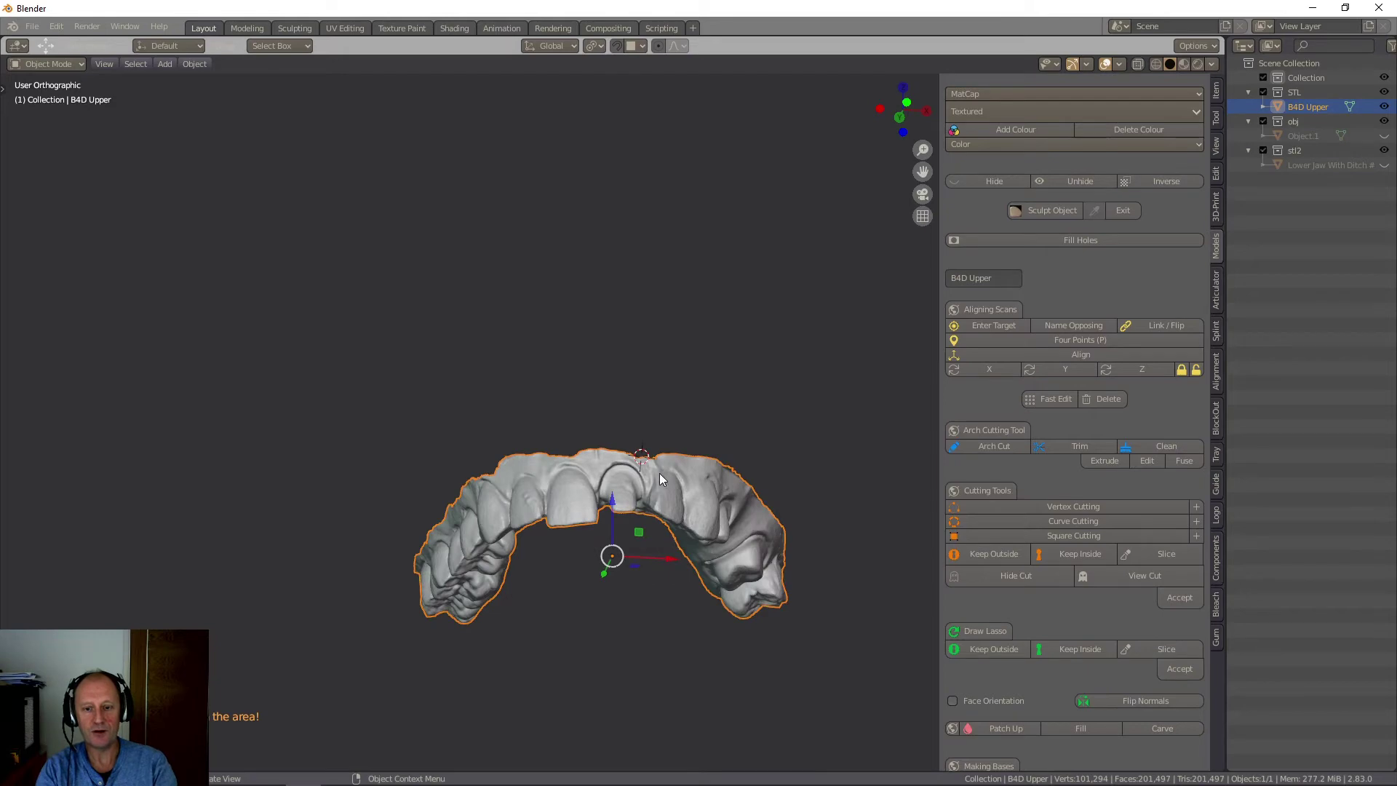
middle_click_drag(659, 473, 585, 220)
scroll(652, 488, "up", 4)
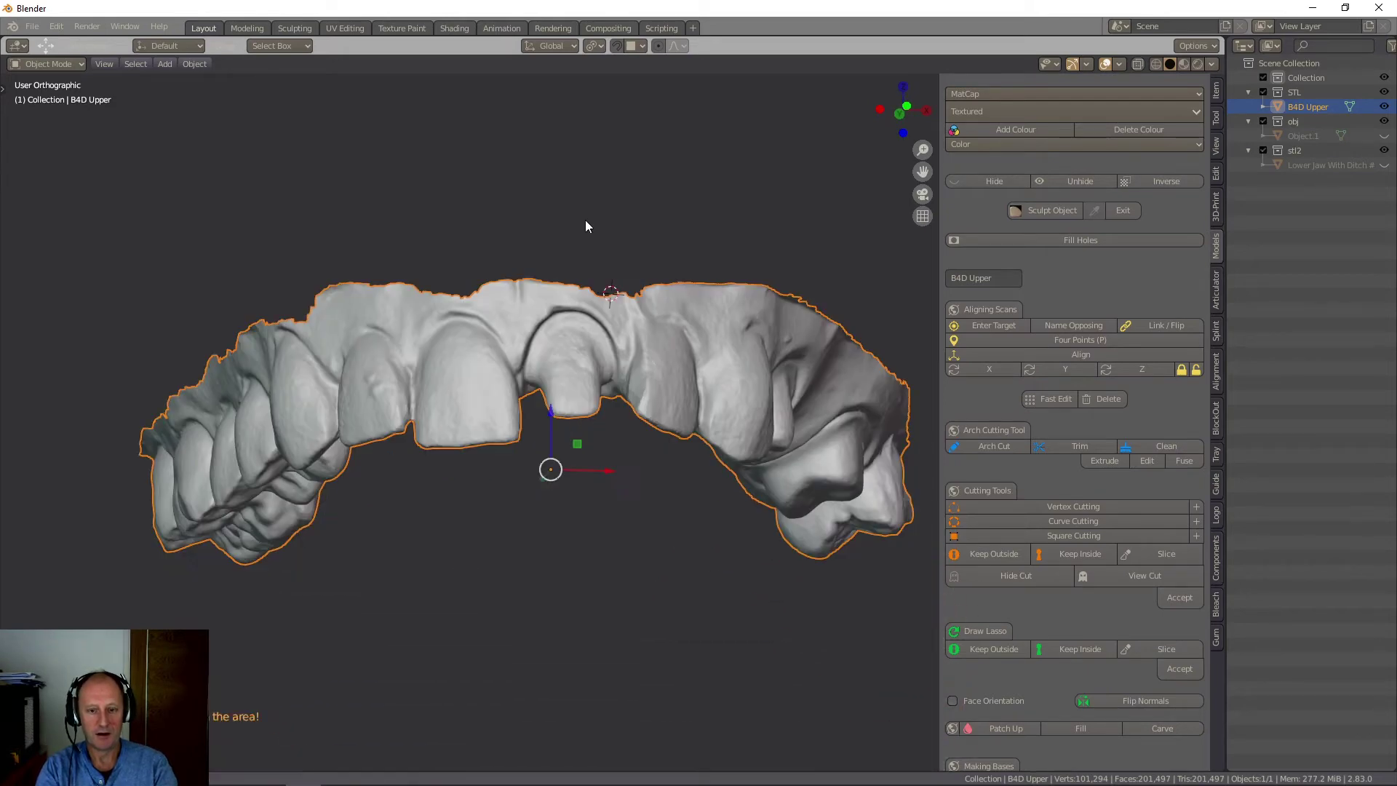
scroll(586, 222, "up", 6)
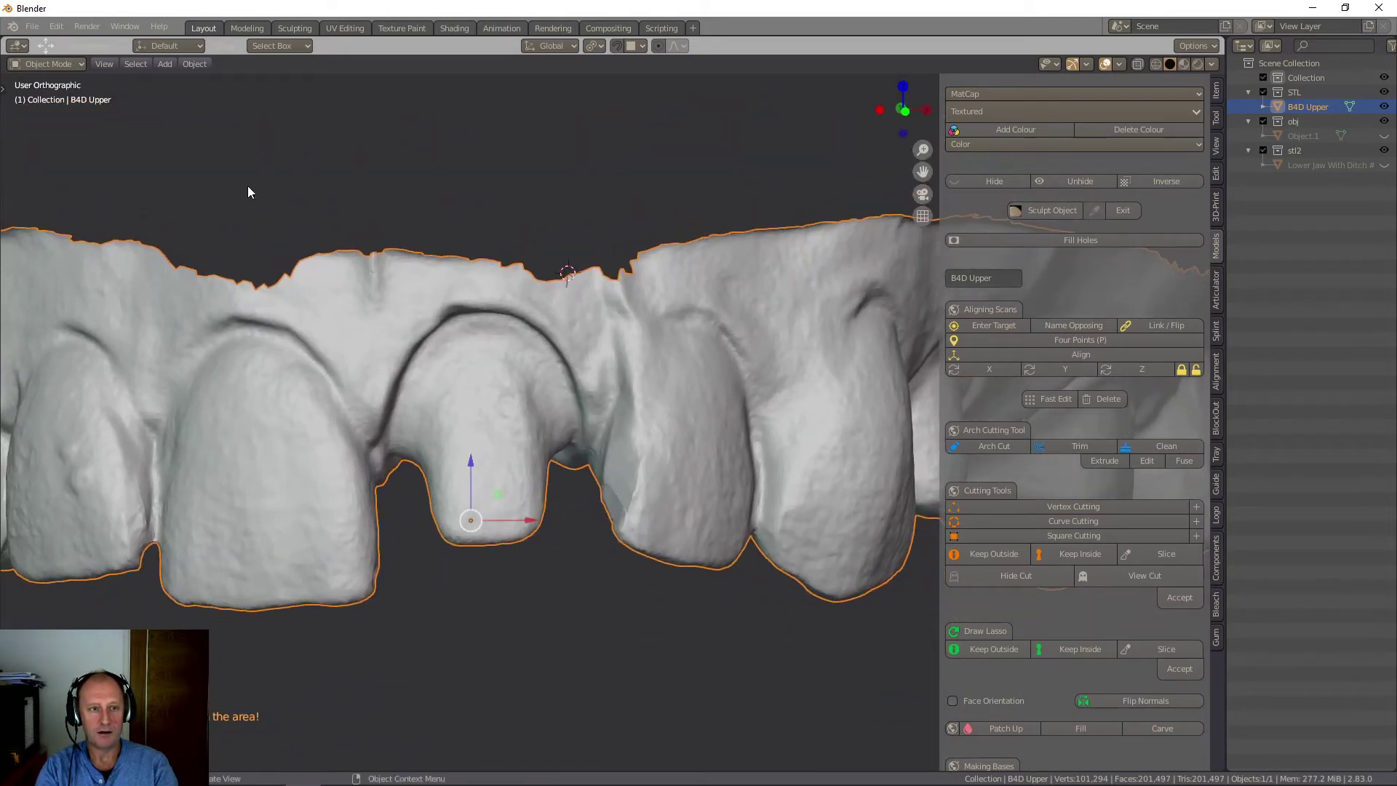
In Edit Mode, join the two peak vertices on either side of the gum-border notch beside the prepared front tooth with an edge.
left_click(47, 63)
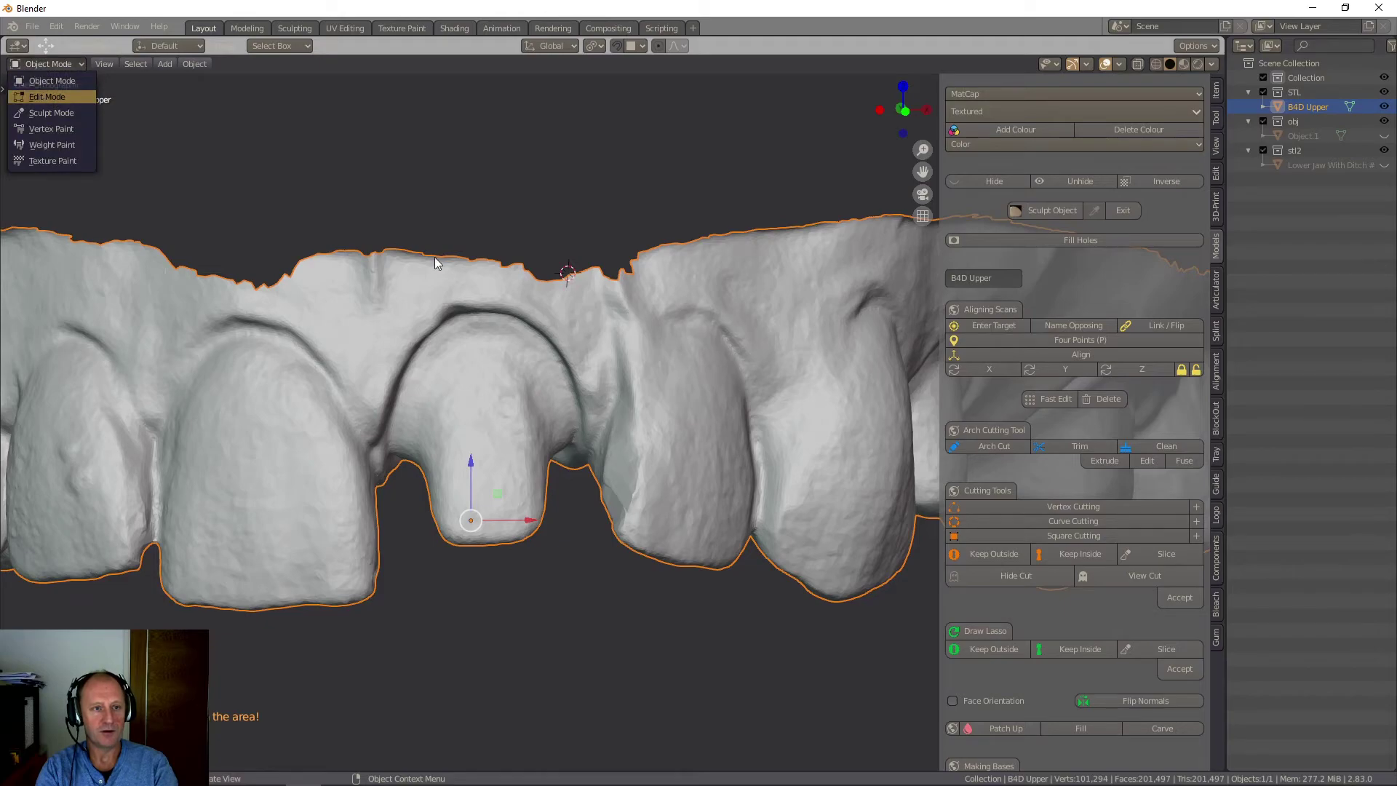
left_click(44, 97)
scroll(537, 325, "up", 4)
scroll(558, 295, "down", 2)
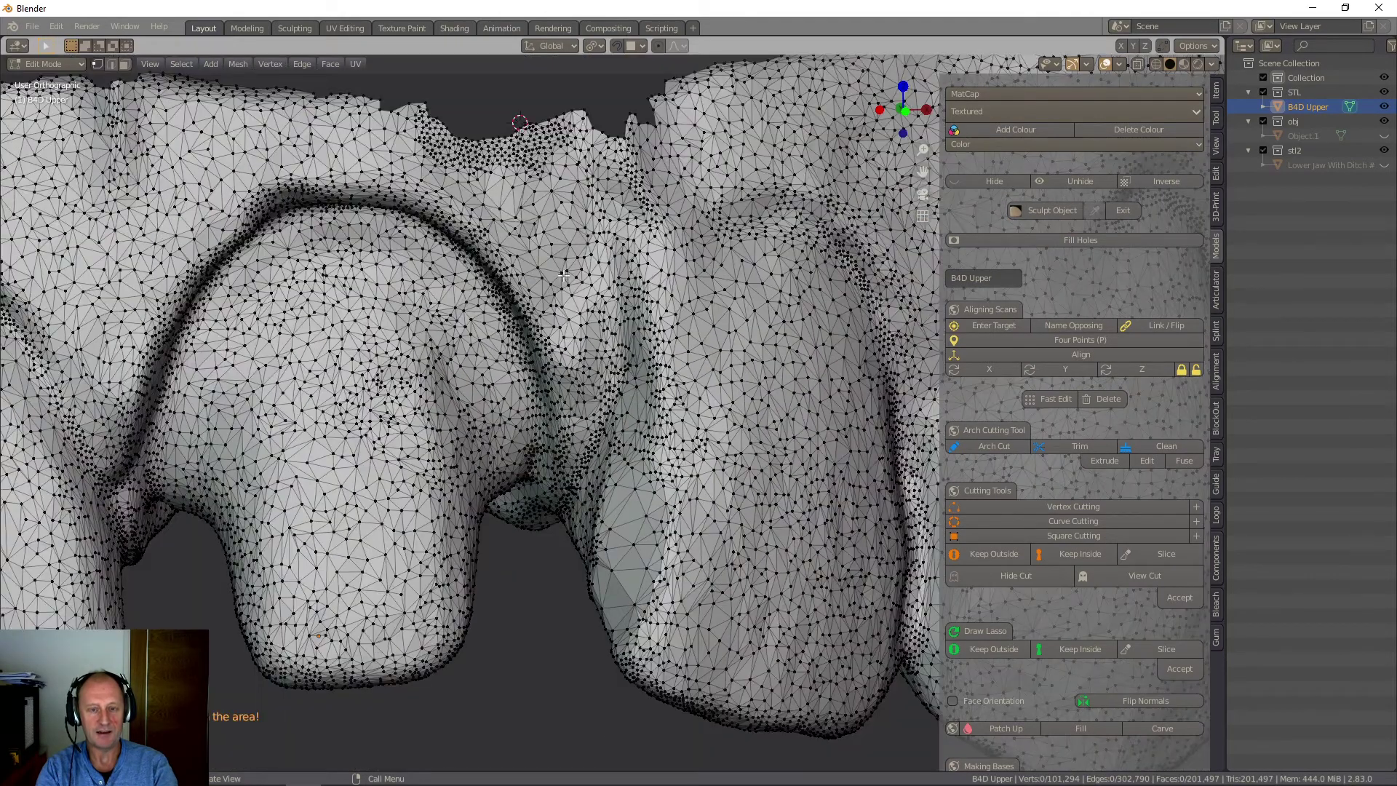
middle_click_drag(573, 230, 524, 396)
scroll(513, 395, "up", 4)
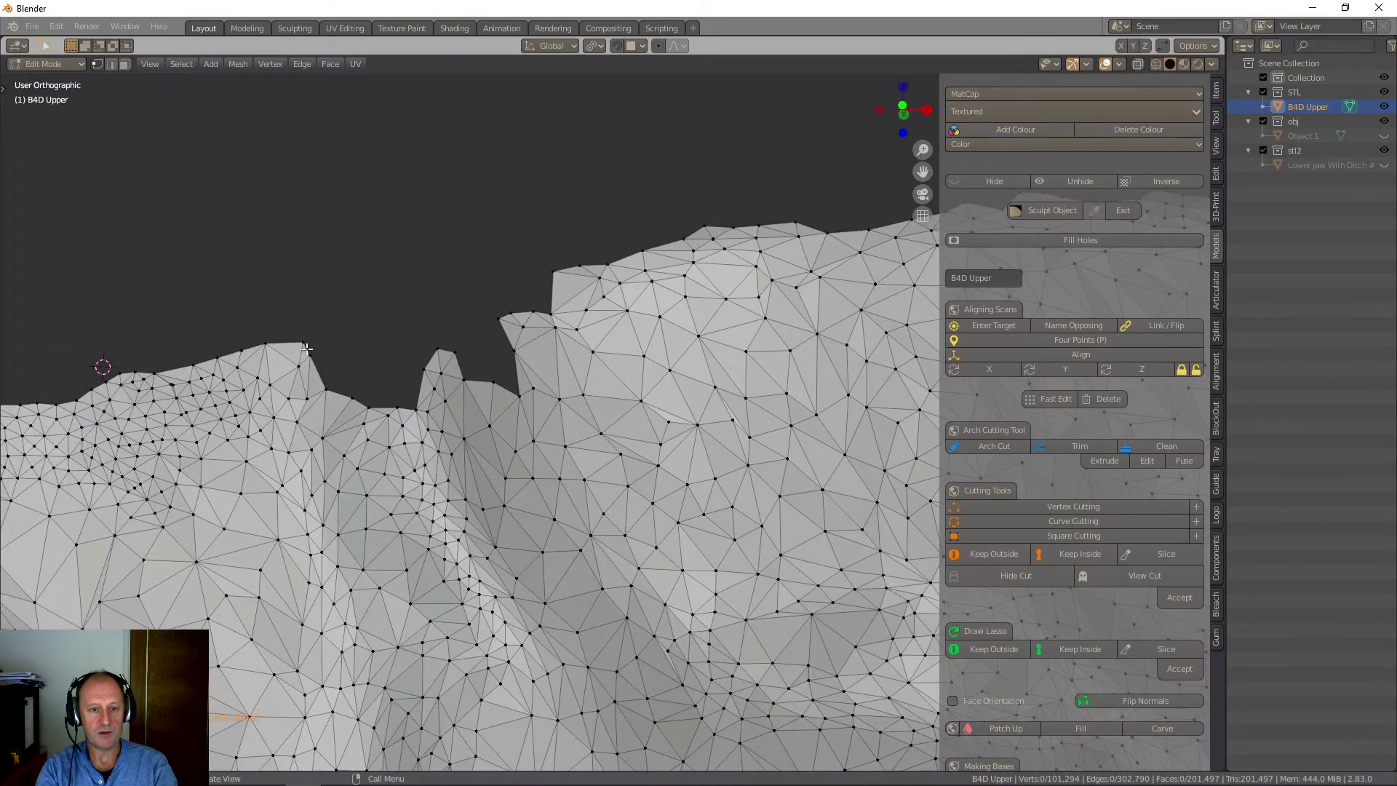
left_click(302, 343)
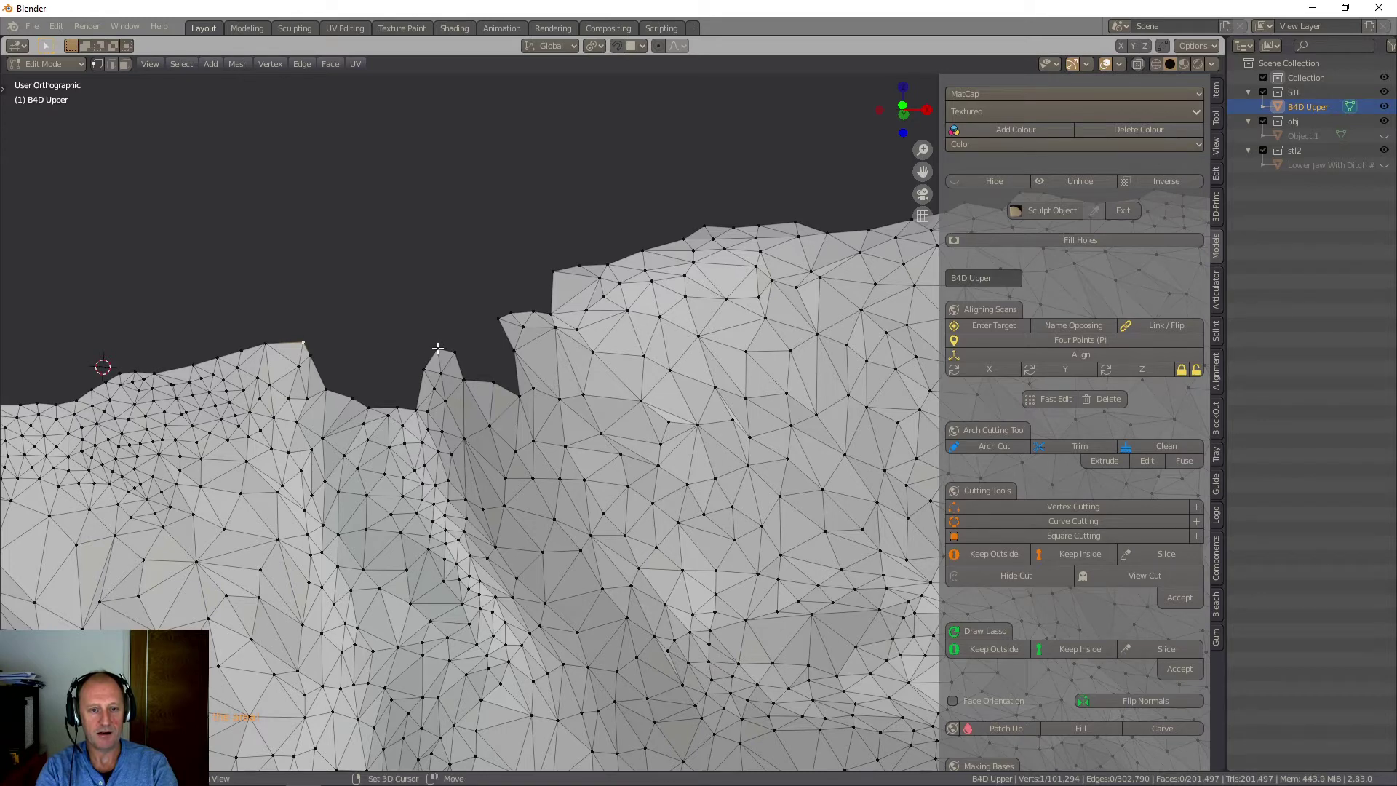
right_click(438, 347, "shift")
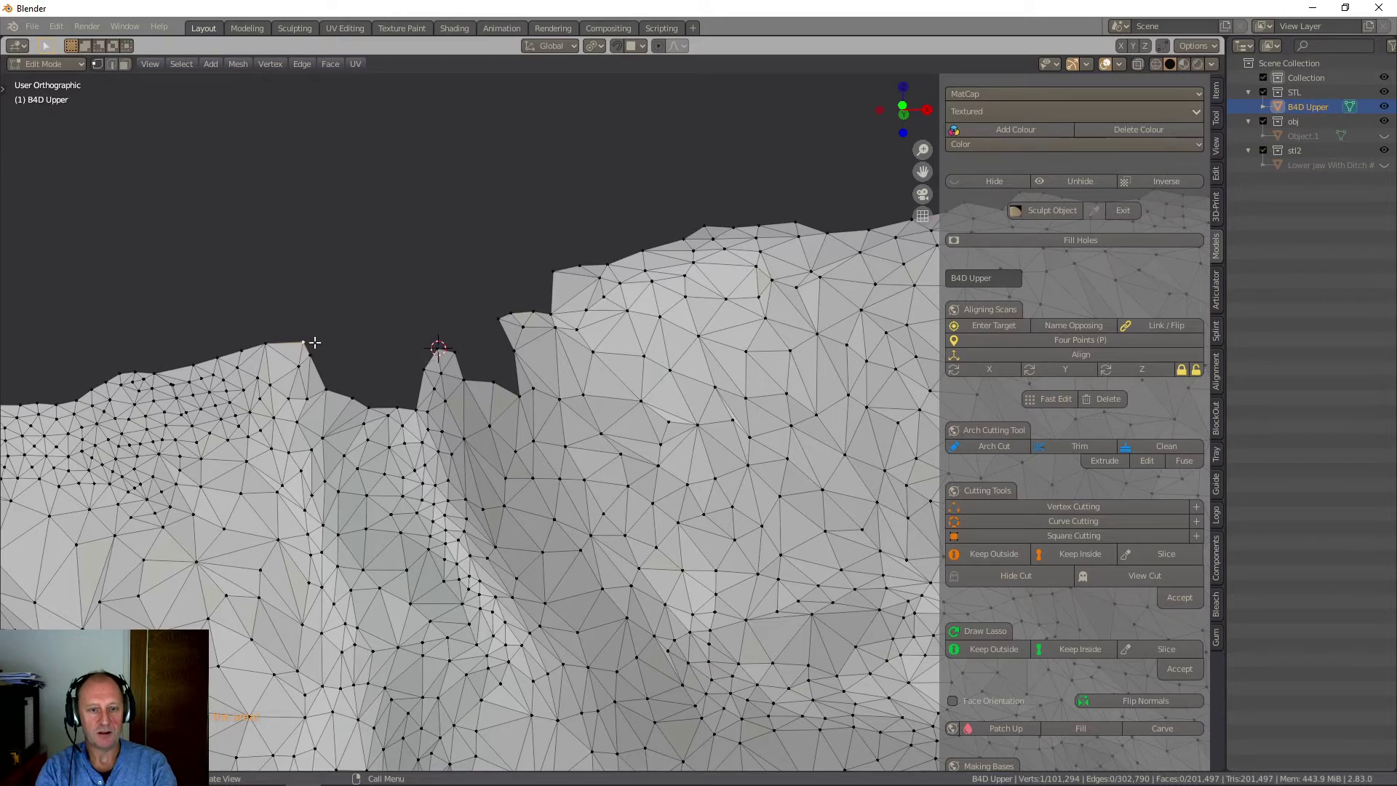
left_click(438, 354, "shift")
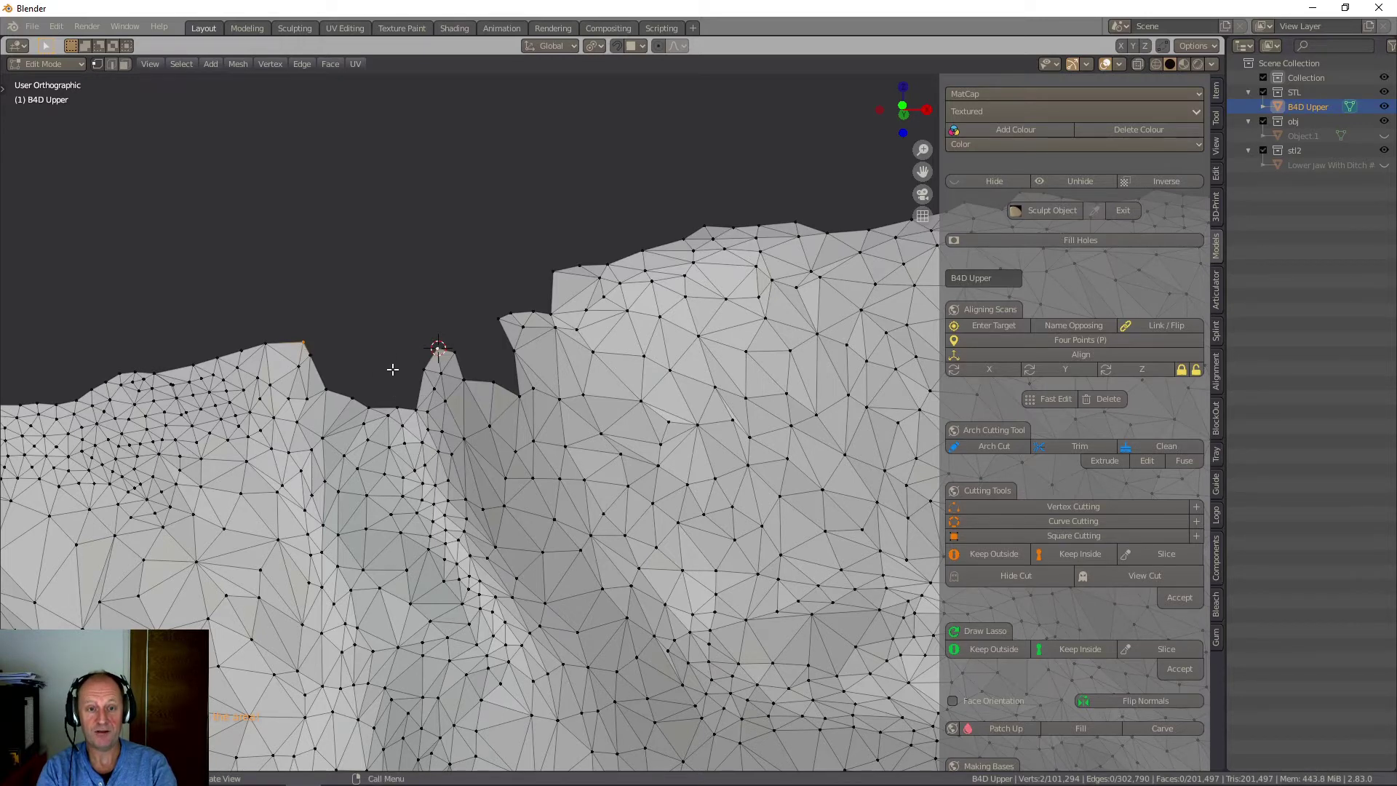
key("f")
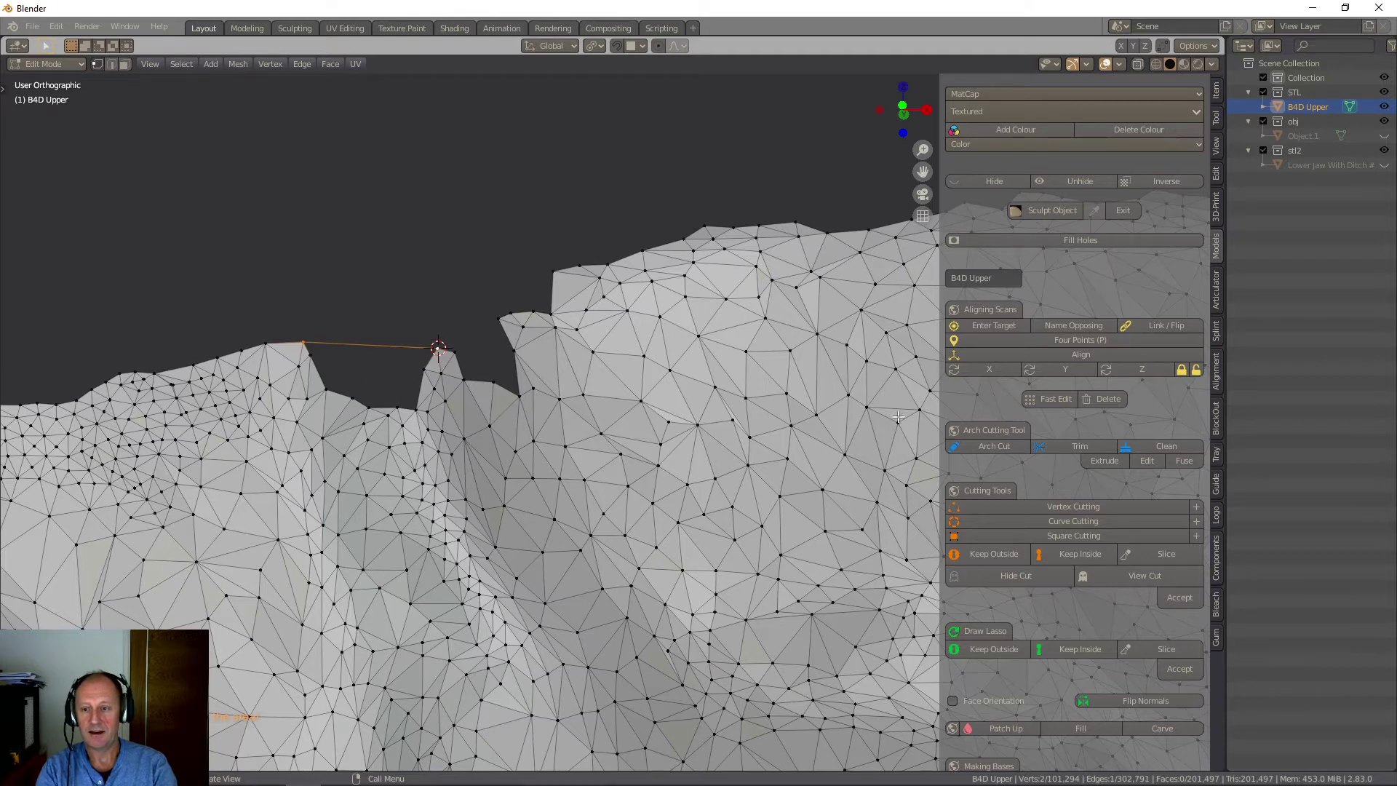
Fill the notch enclosed by the new edge using Fill Holes and inspect the gum border around the whole arch.
left_click(1032, 239)
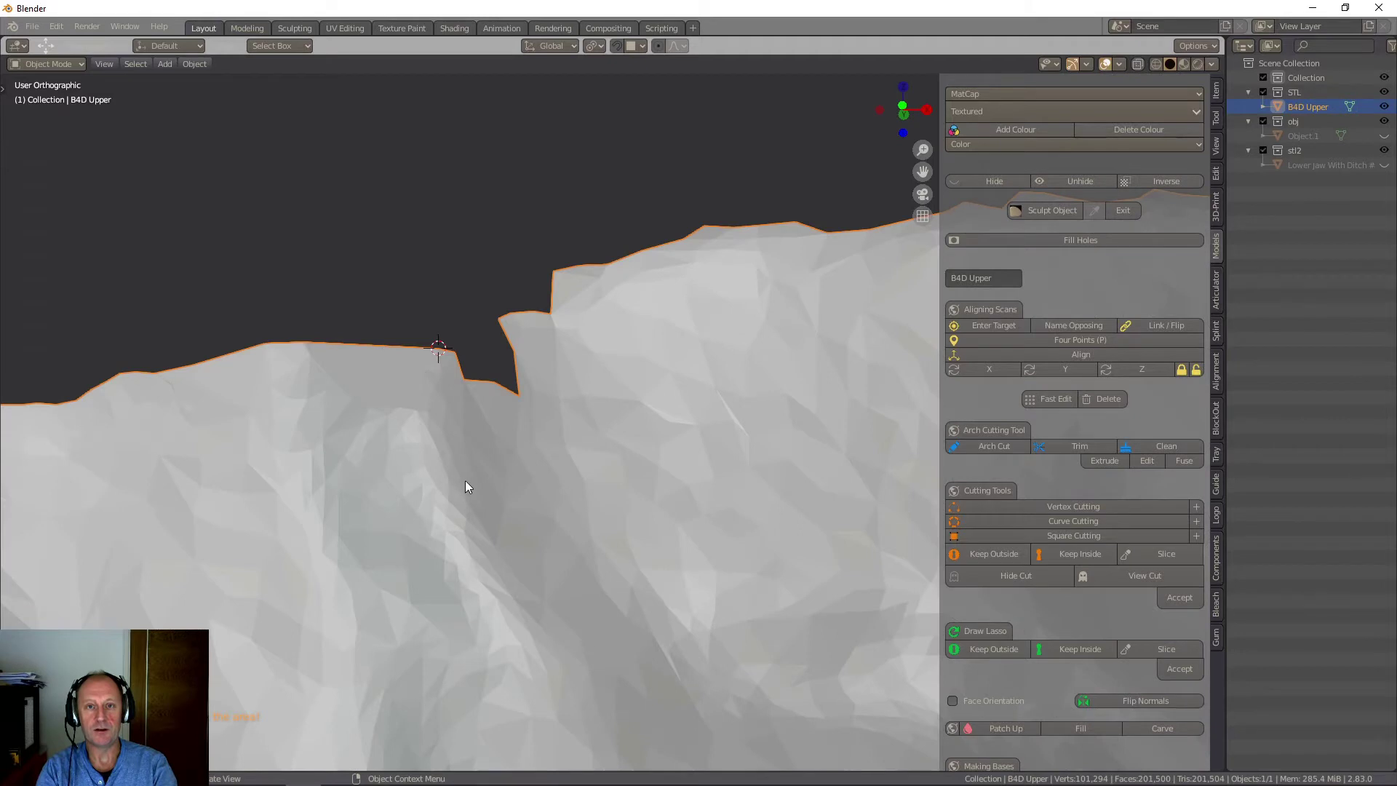
scroll(495, 325, "down", 5)
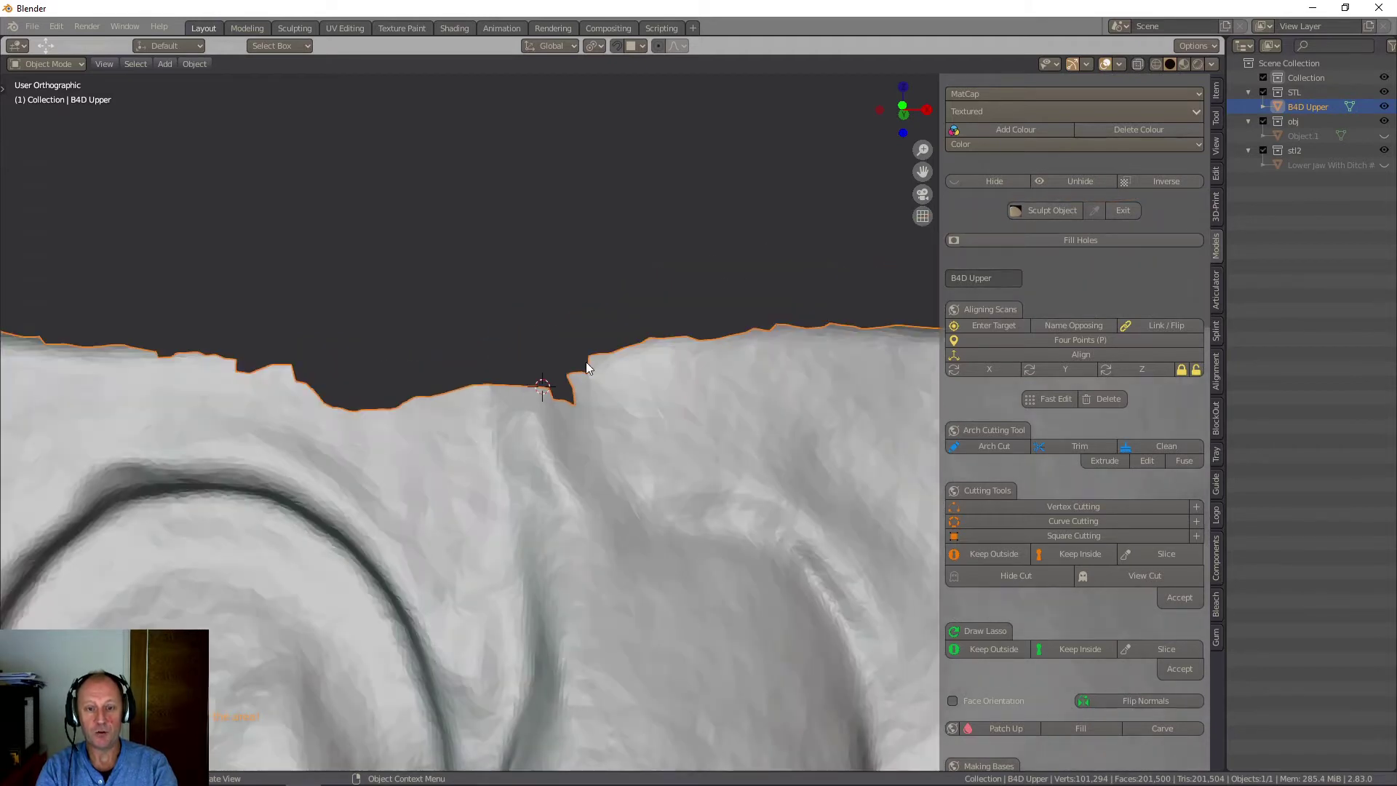
scroll(422, 371, "down", 3)
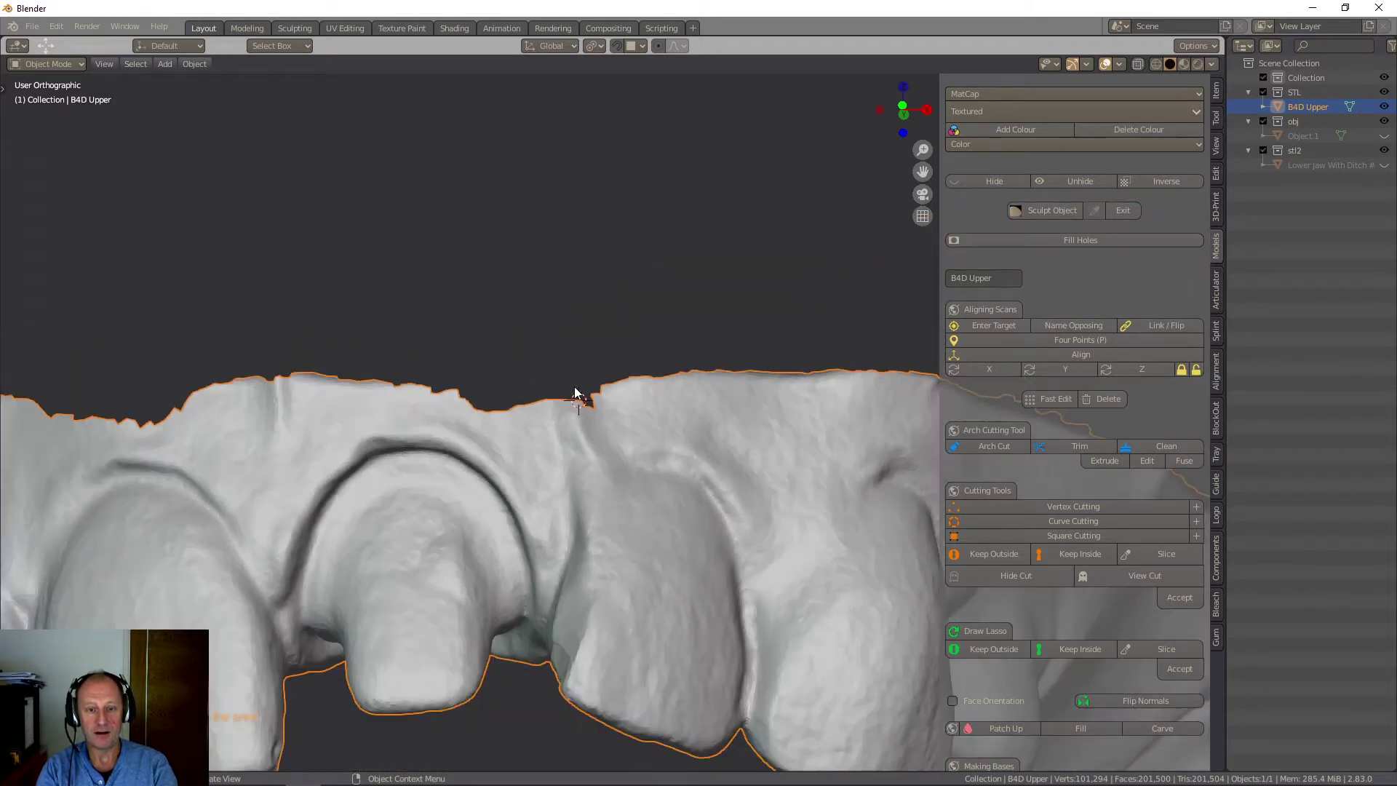
middle_click_drag(221, 374, 528, 389)
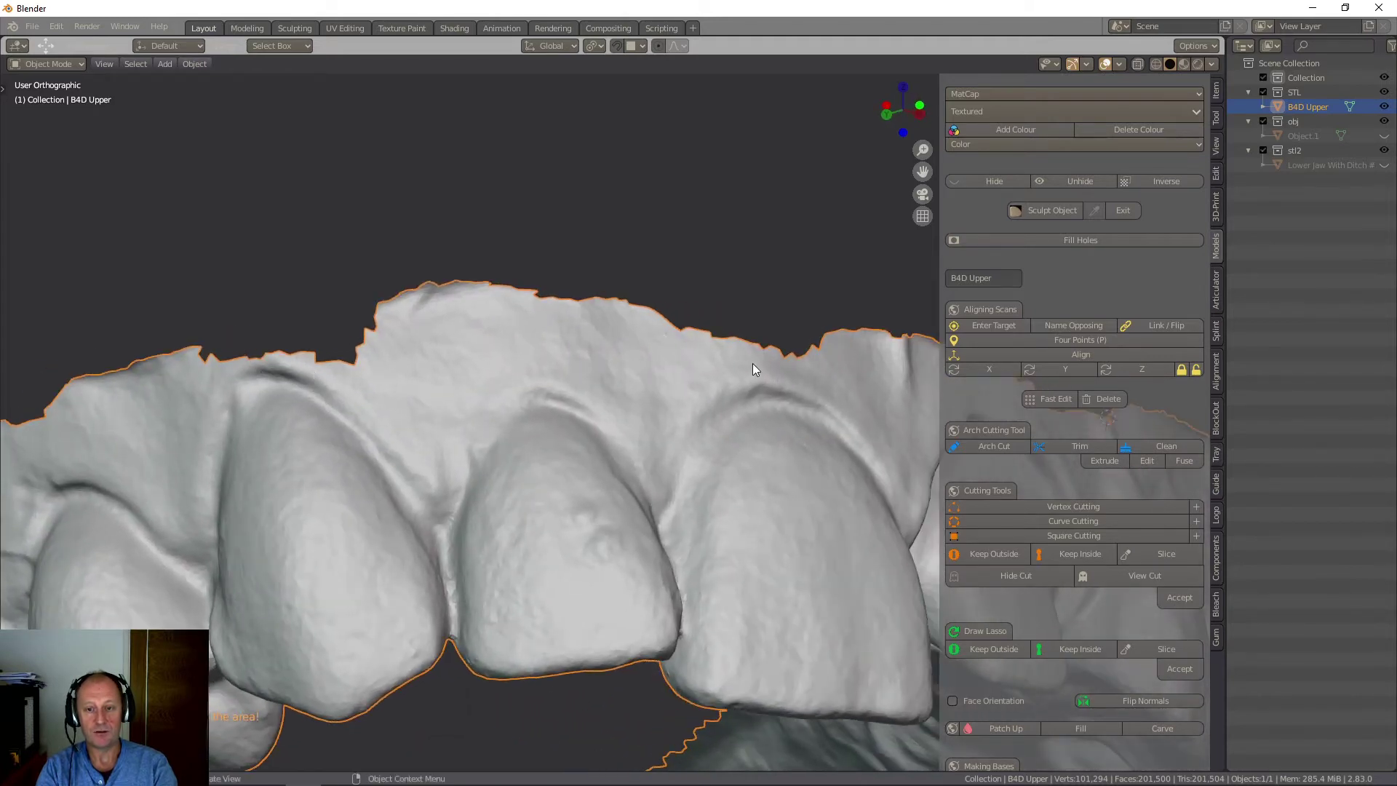
middle_click_drag(753, 364, 632, 318)
scroll(633, 320, "down", 3)
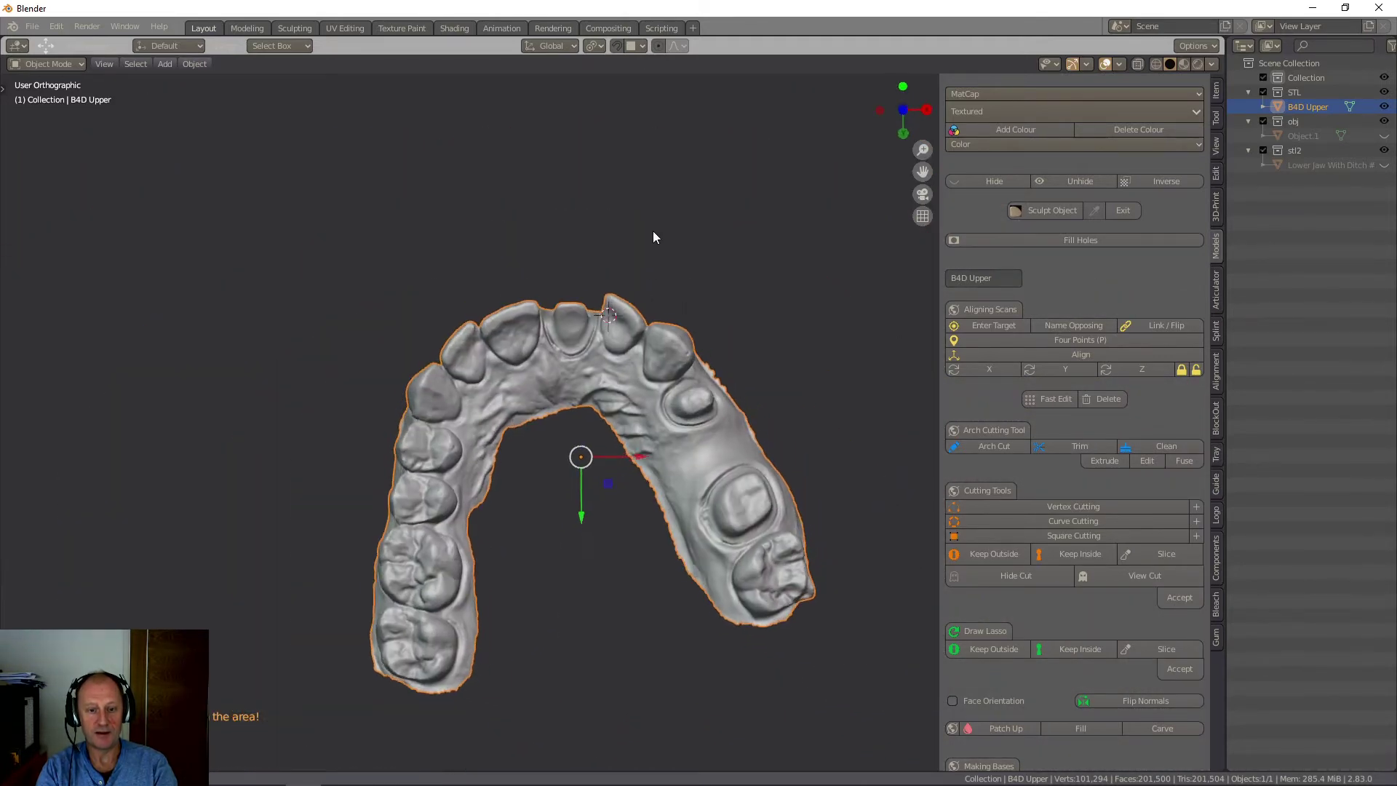
middle_click_drag(654, 232, 700, 376)
middle_click_drag(733, 394, 460, 457)
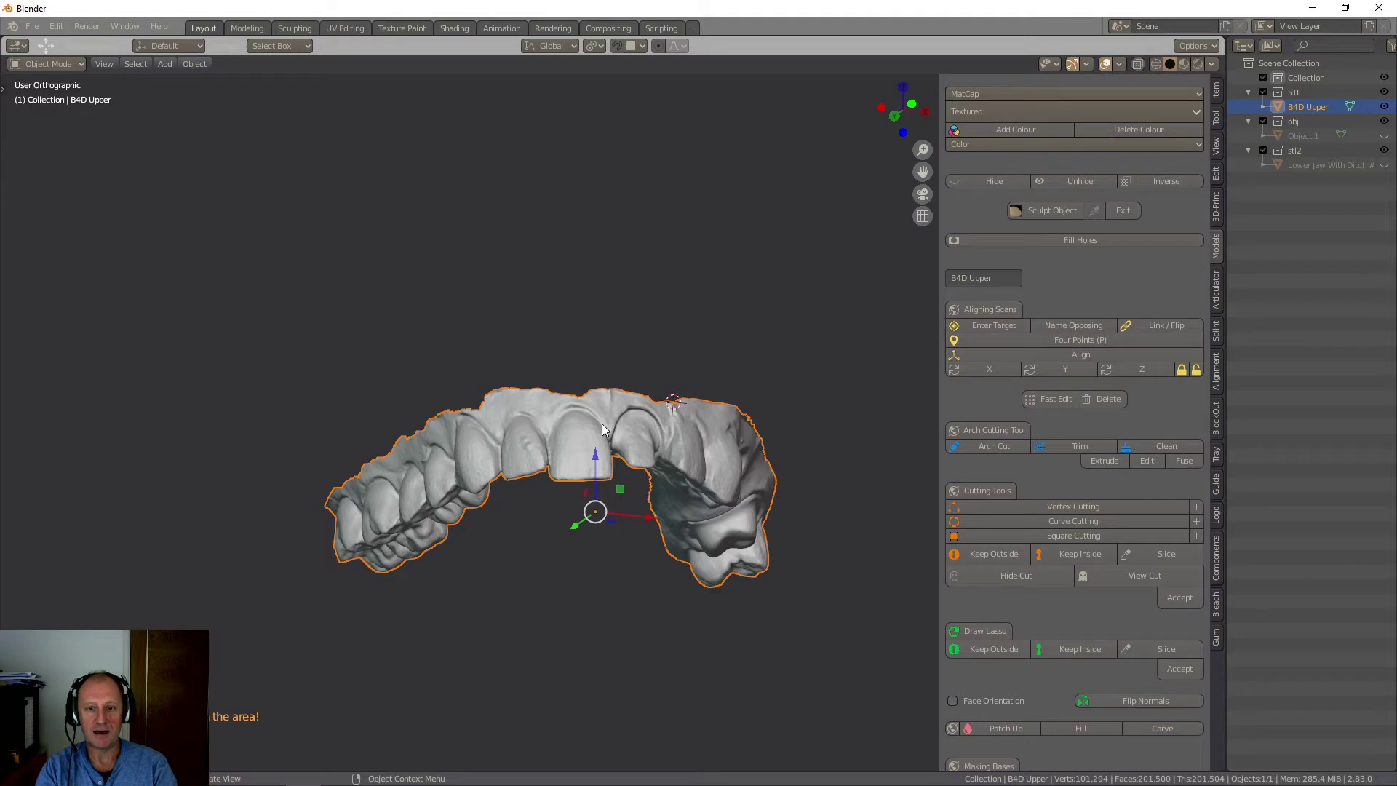
scroll(600, 421, "up", 5)
scroll(590, 415, "down", 3)
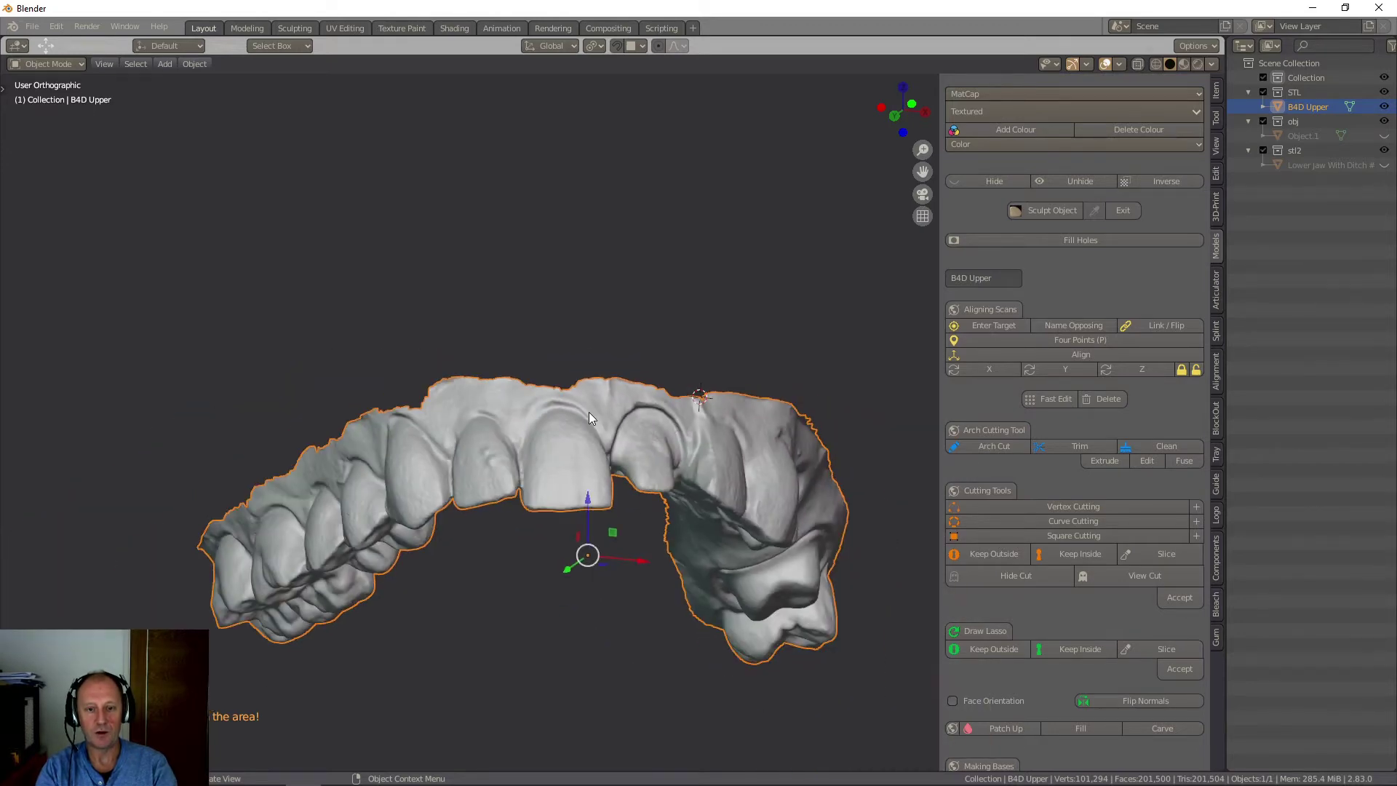
middle_click_drag(593, 481, 873, 470)
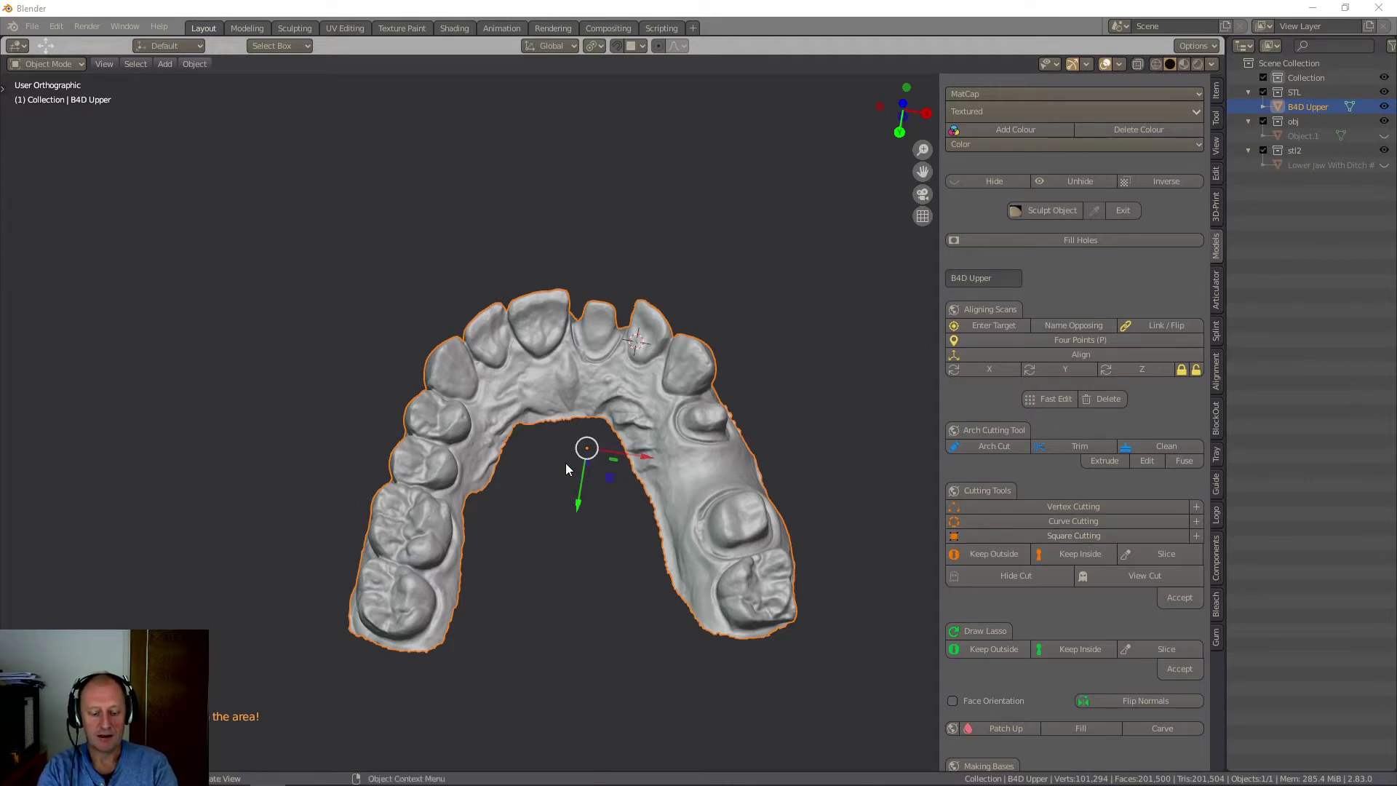
Place the 3D cursor on the palate behind the front teeth and add a Curve Cutting loop there.
right_click(557, 402)
key("Escape")
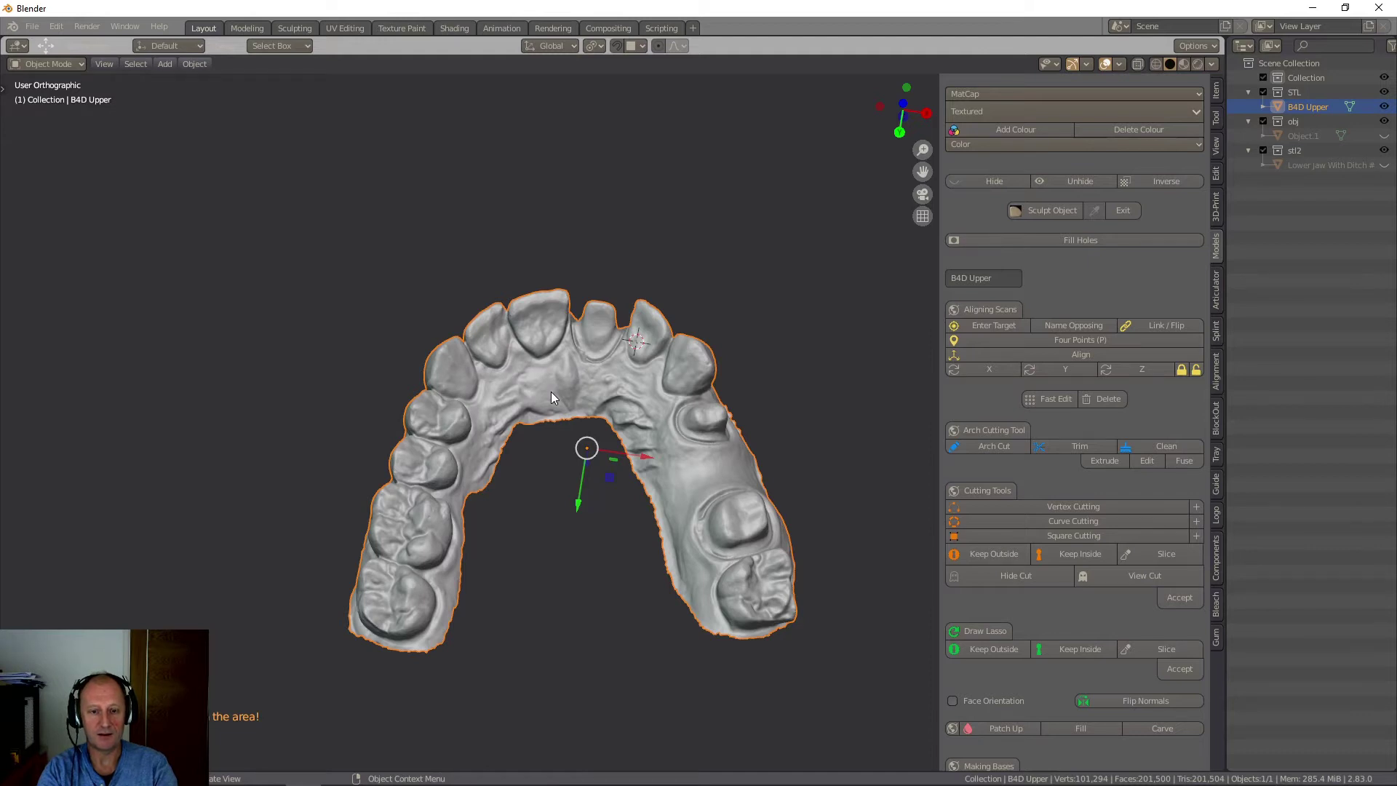
right_click(552, 393, "shift")
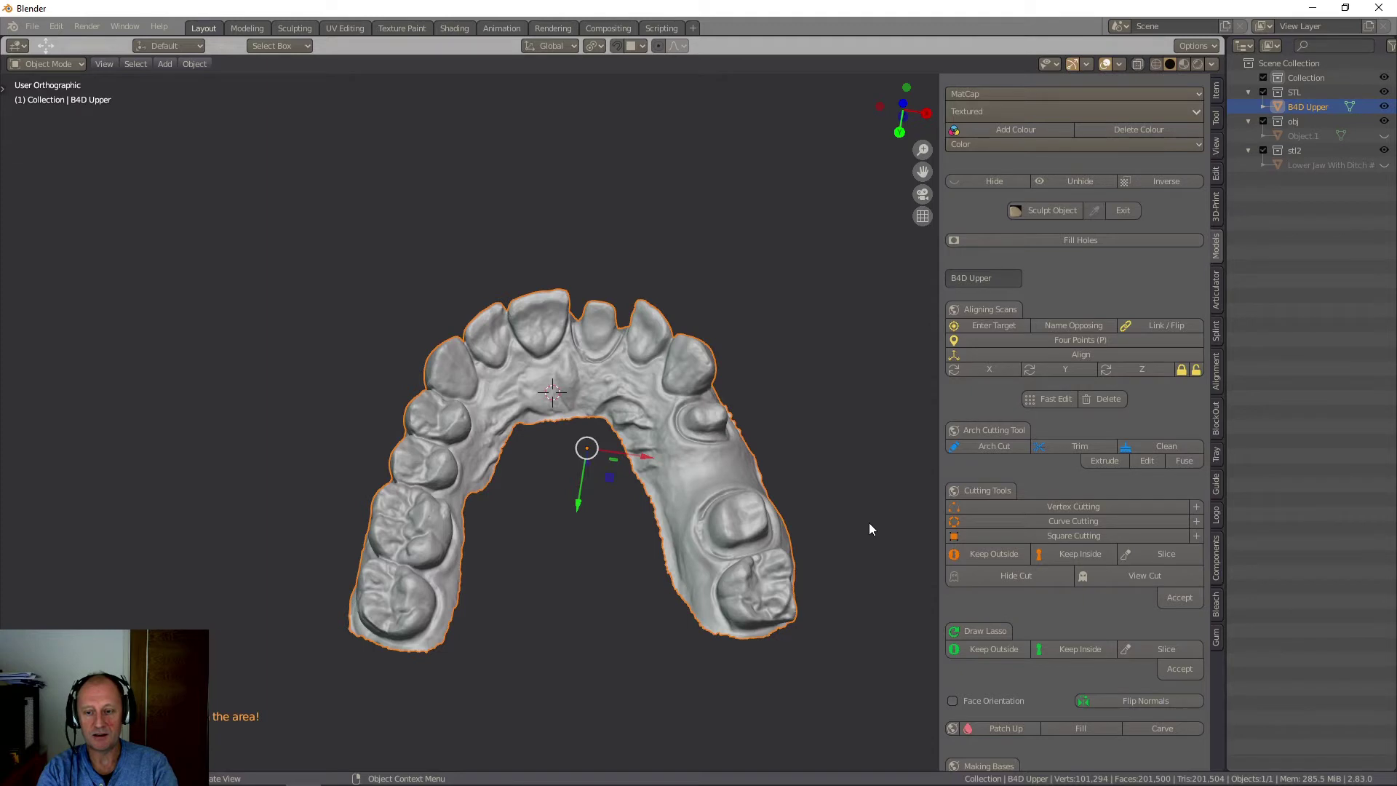
left_click(1038, 522)
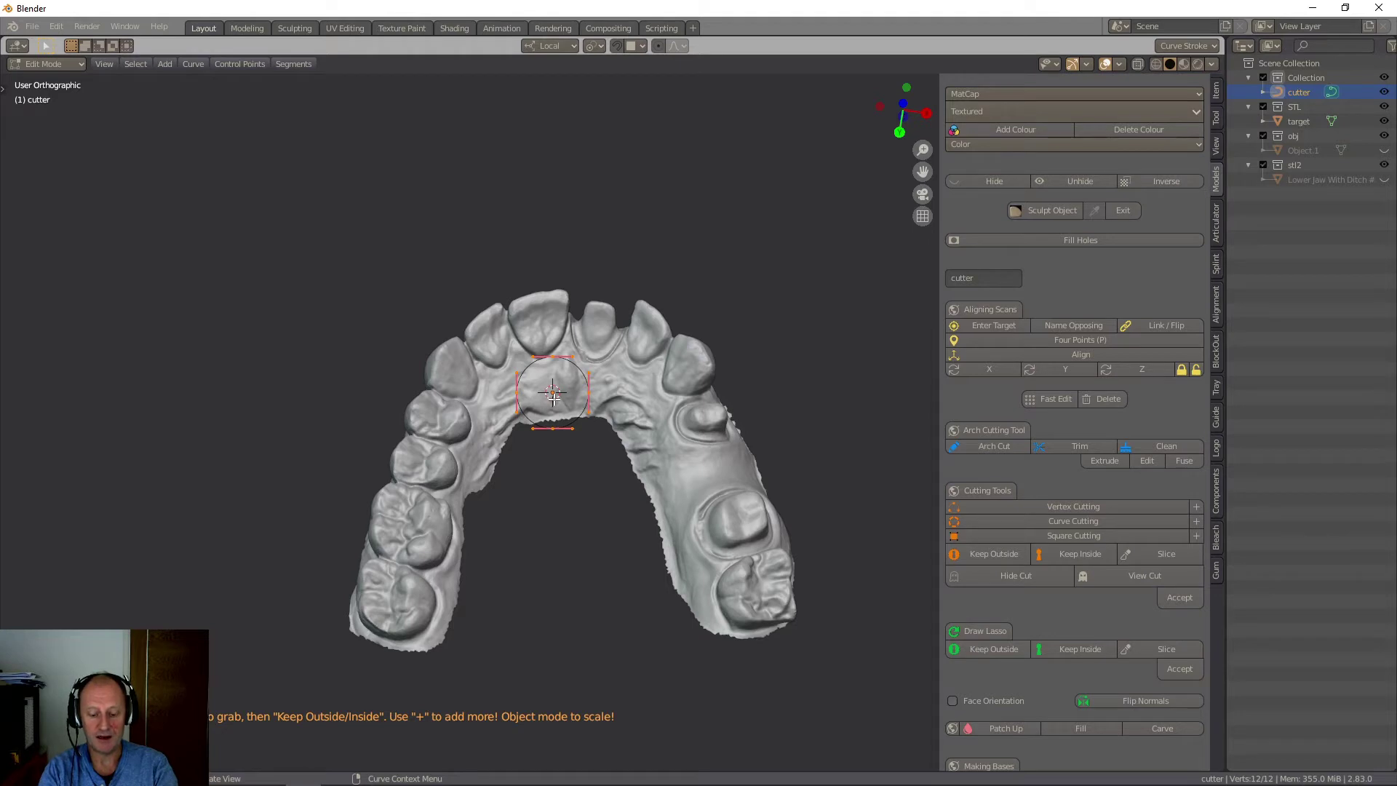
Enlarge the circular cutter and move it over the arch opening so it overlaps the ragged inner palate border.
key("g")
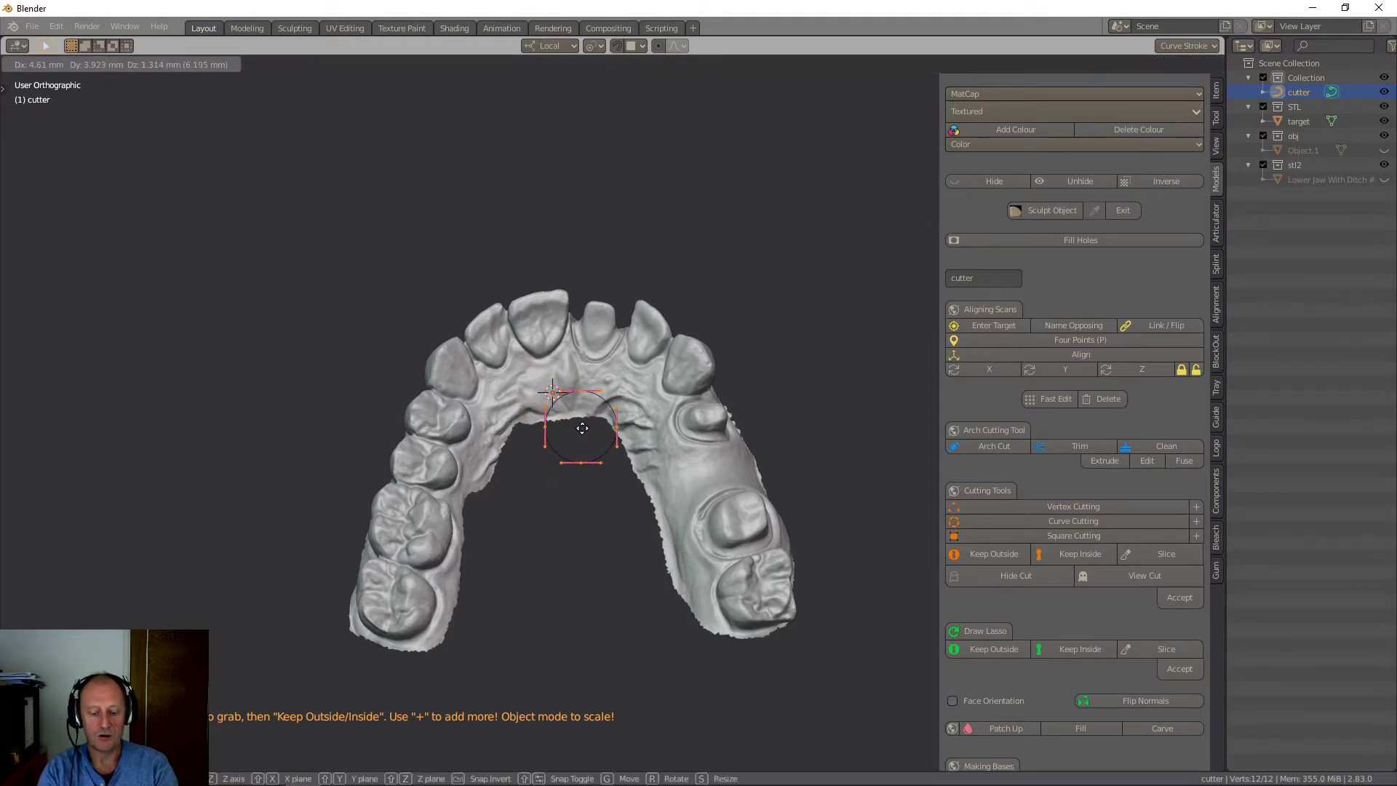
left_click(582, 428)
key("s")
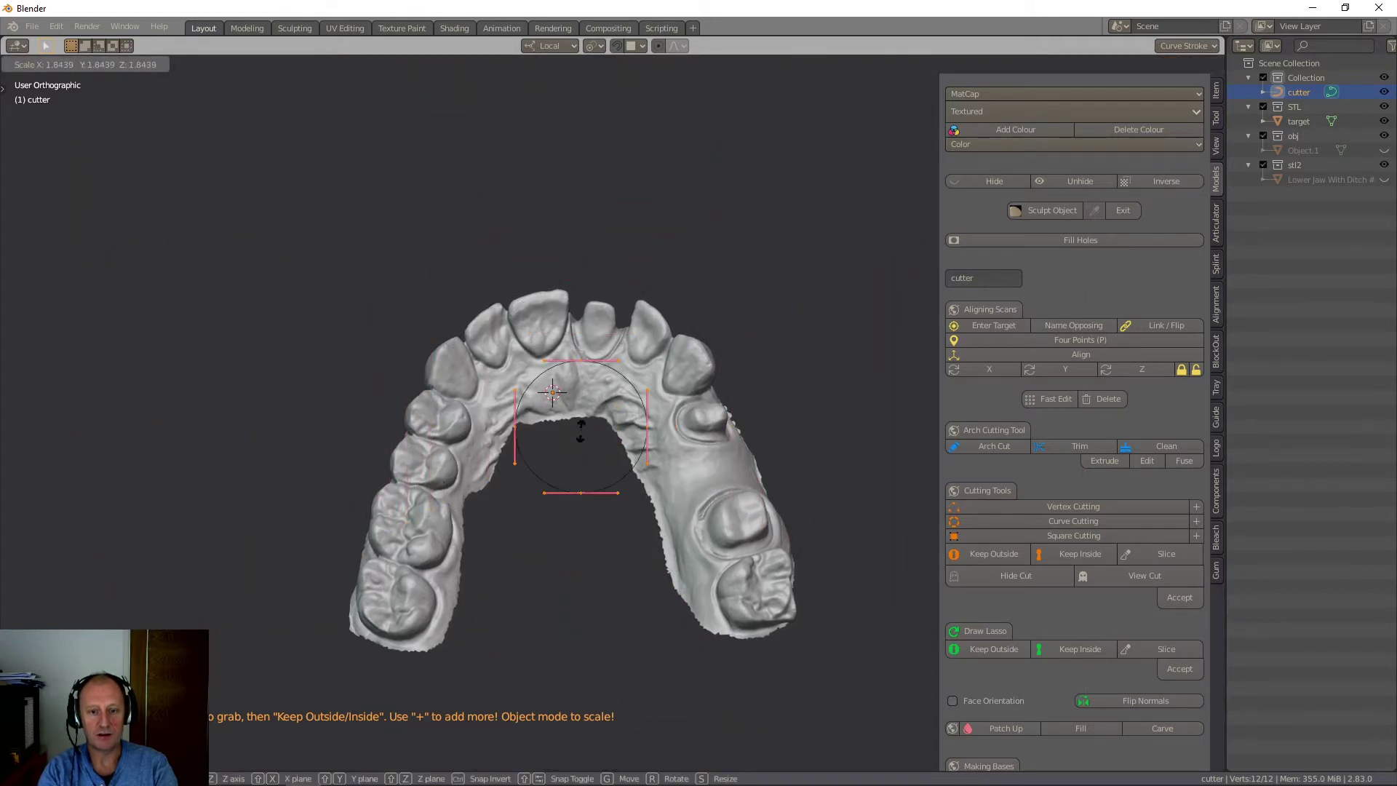
left_click(578, 437)
key("g")
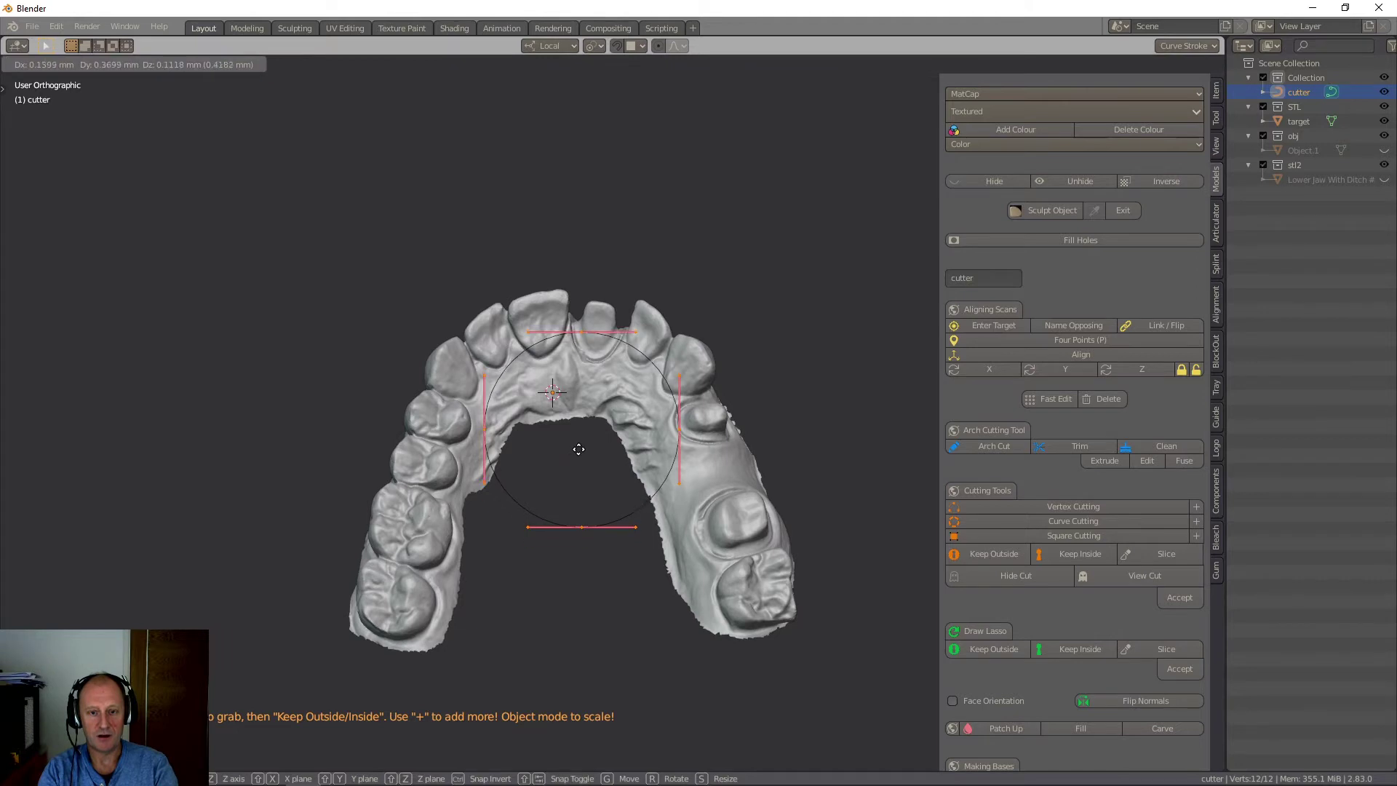
left_click(574, 498)
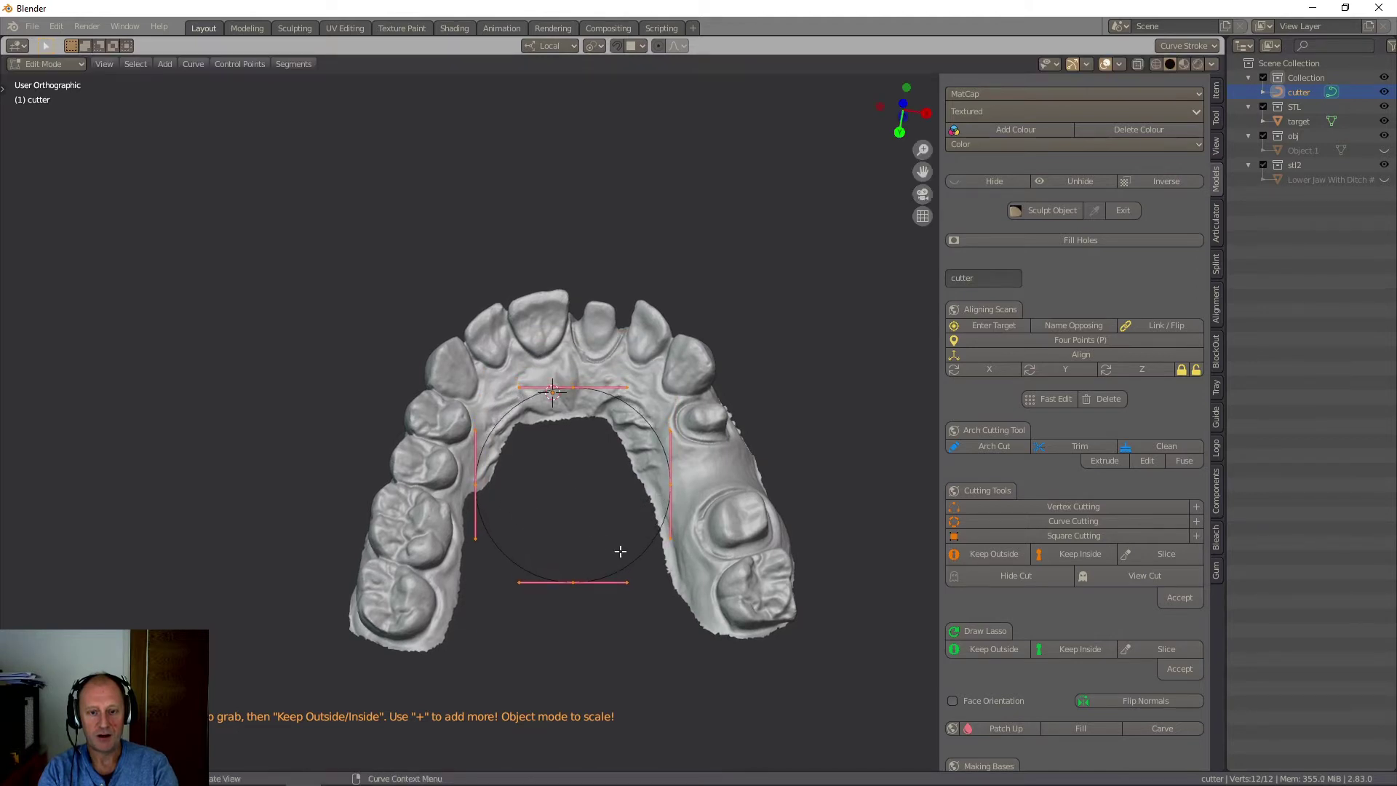
Pull the rear handles of the cutter curve's two side points outward past the back ends of the arch.
left_click(670, 539)
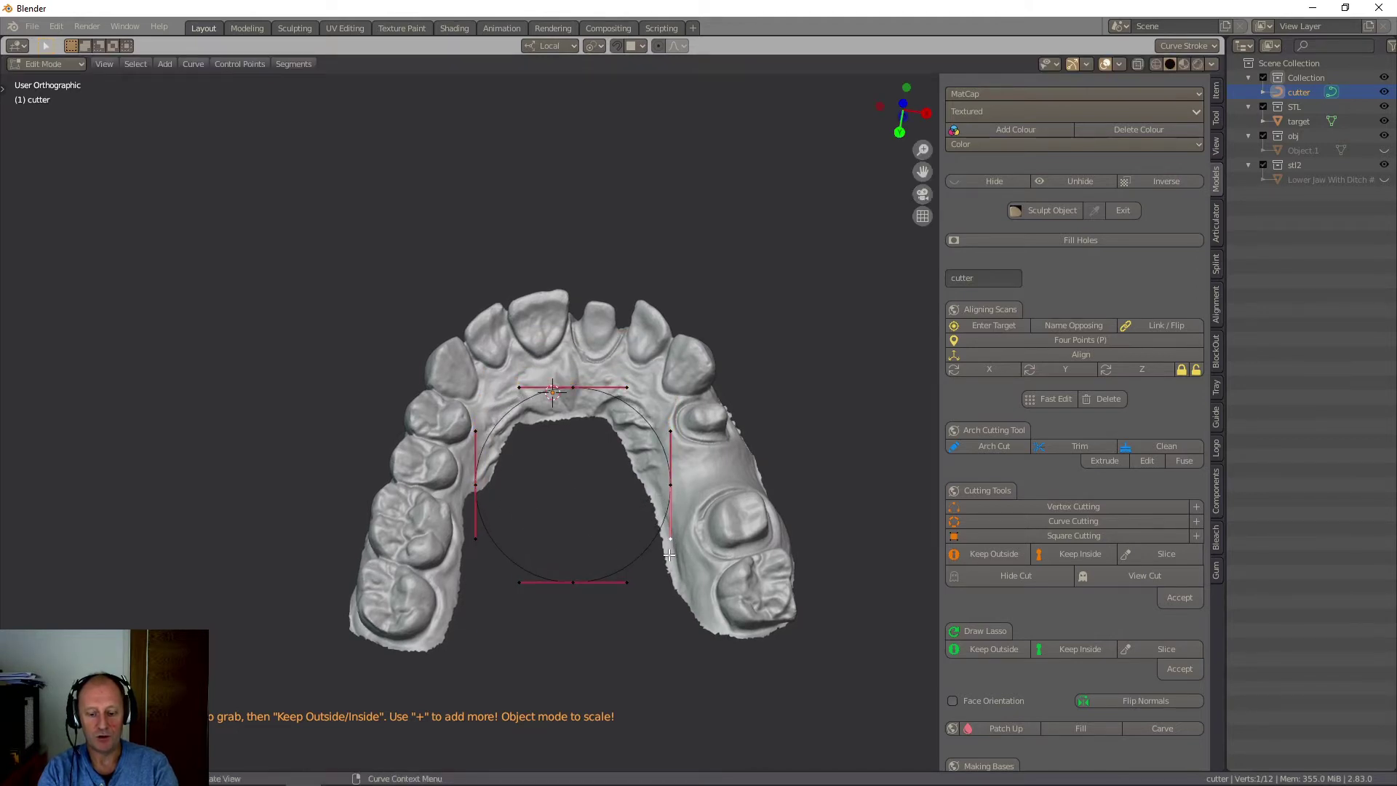
key("g")
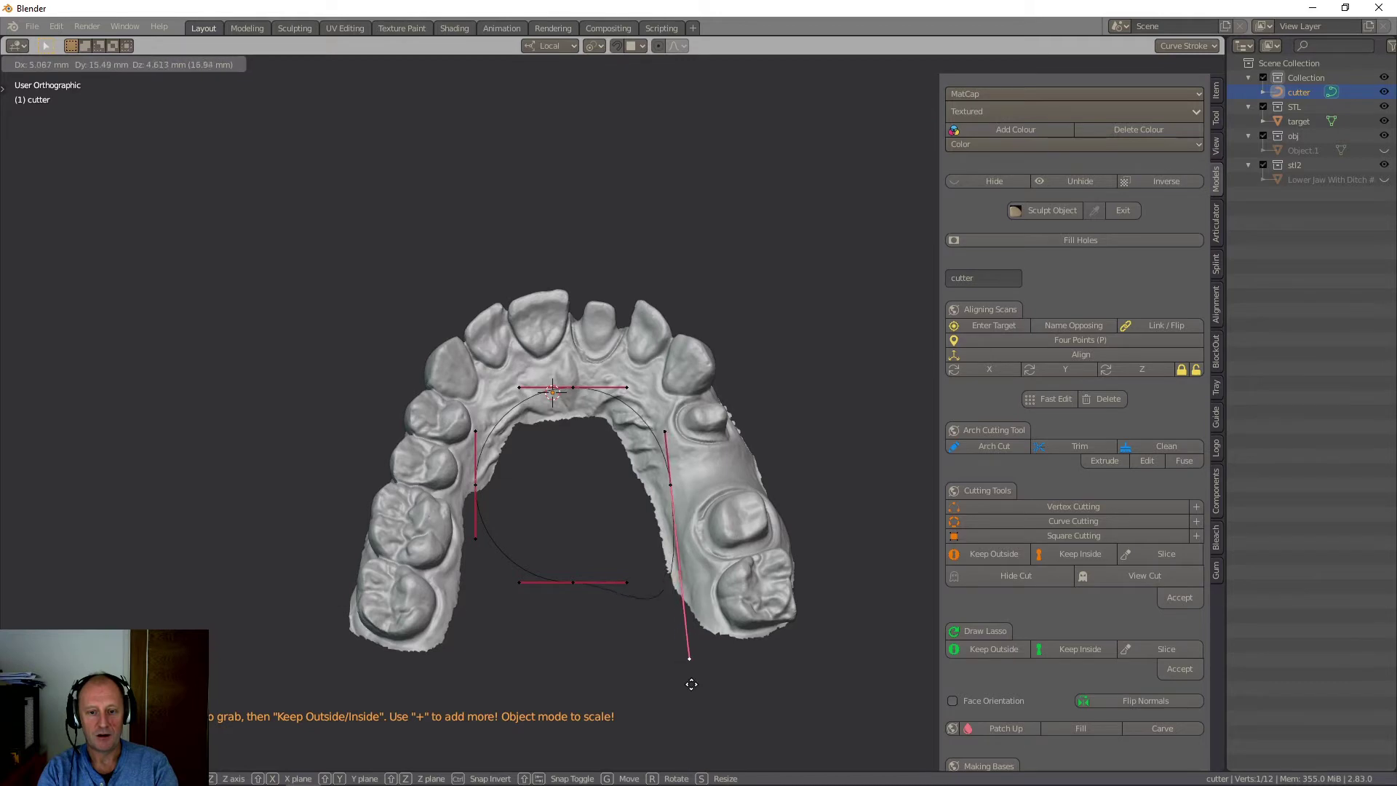
left_click(696, 677)
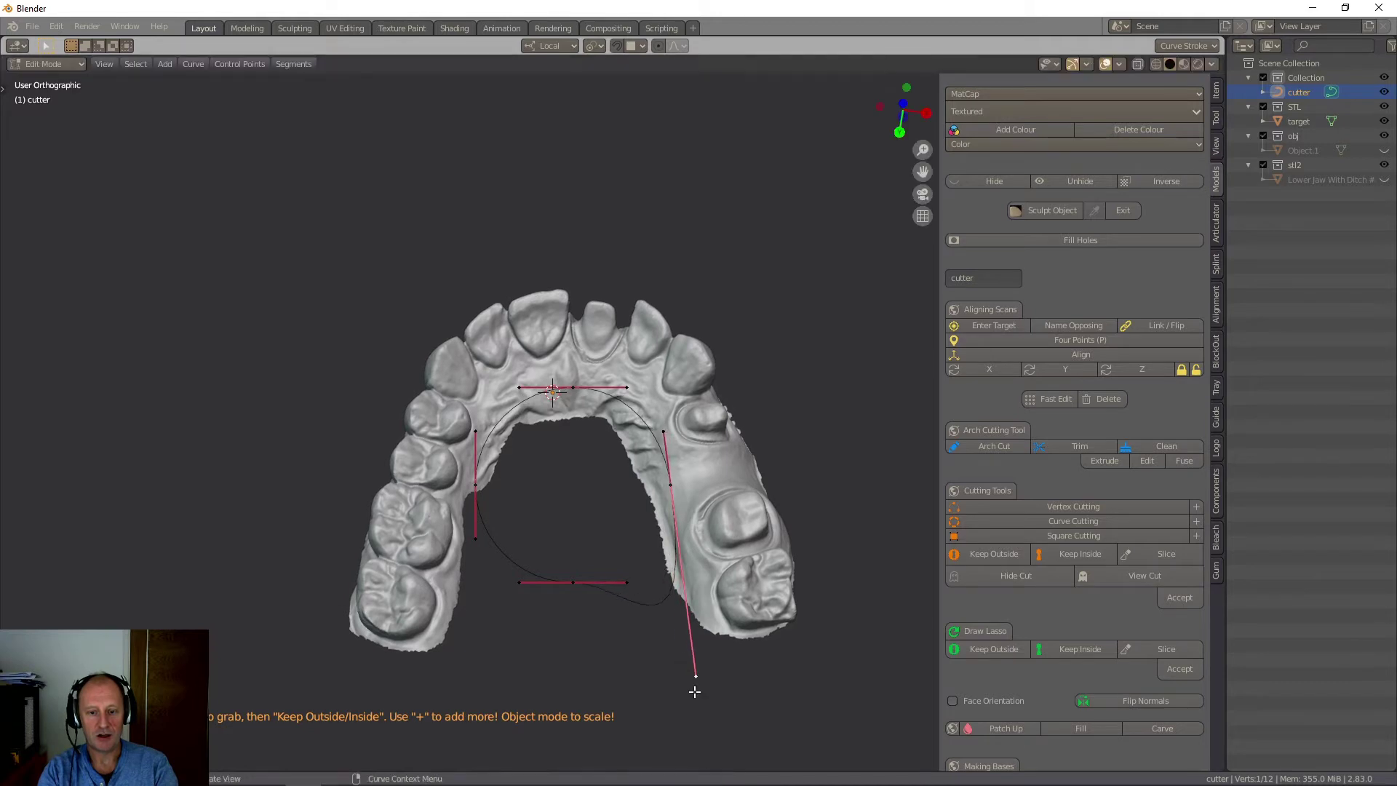
left_click(475, 540)
key("g")
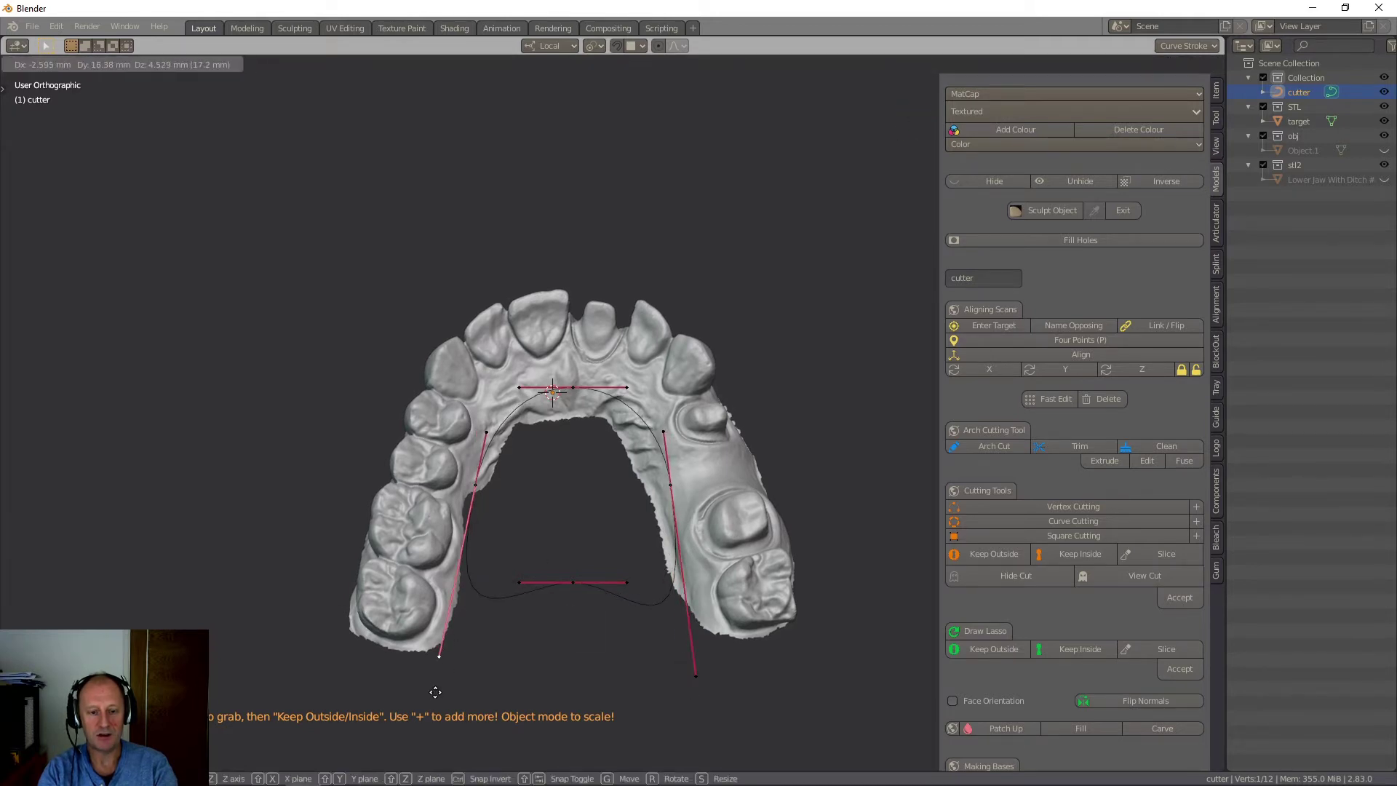
left_click(427, 714)
Move the cutter's rear control point back beyond the arch ends and shift the side point opposite the prepared molar slightly outward.
left_click(572, 581)
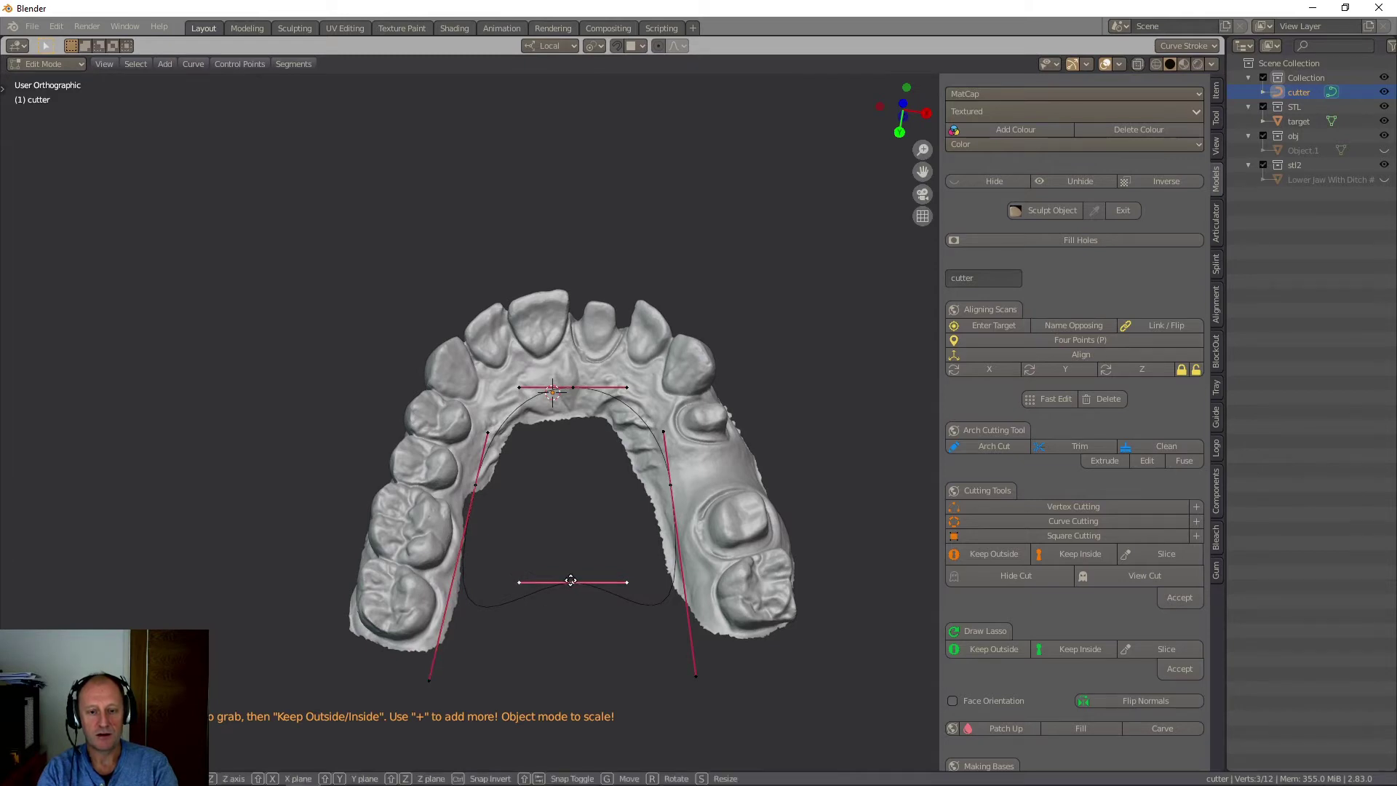
key("g")
left_click(565, 695)
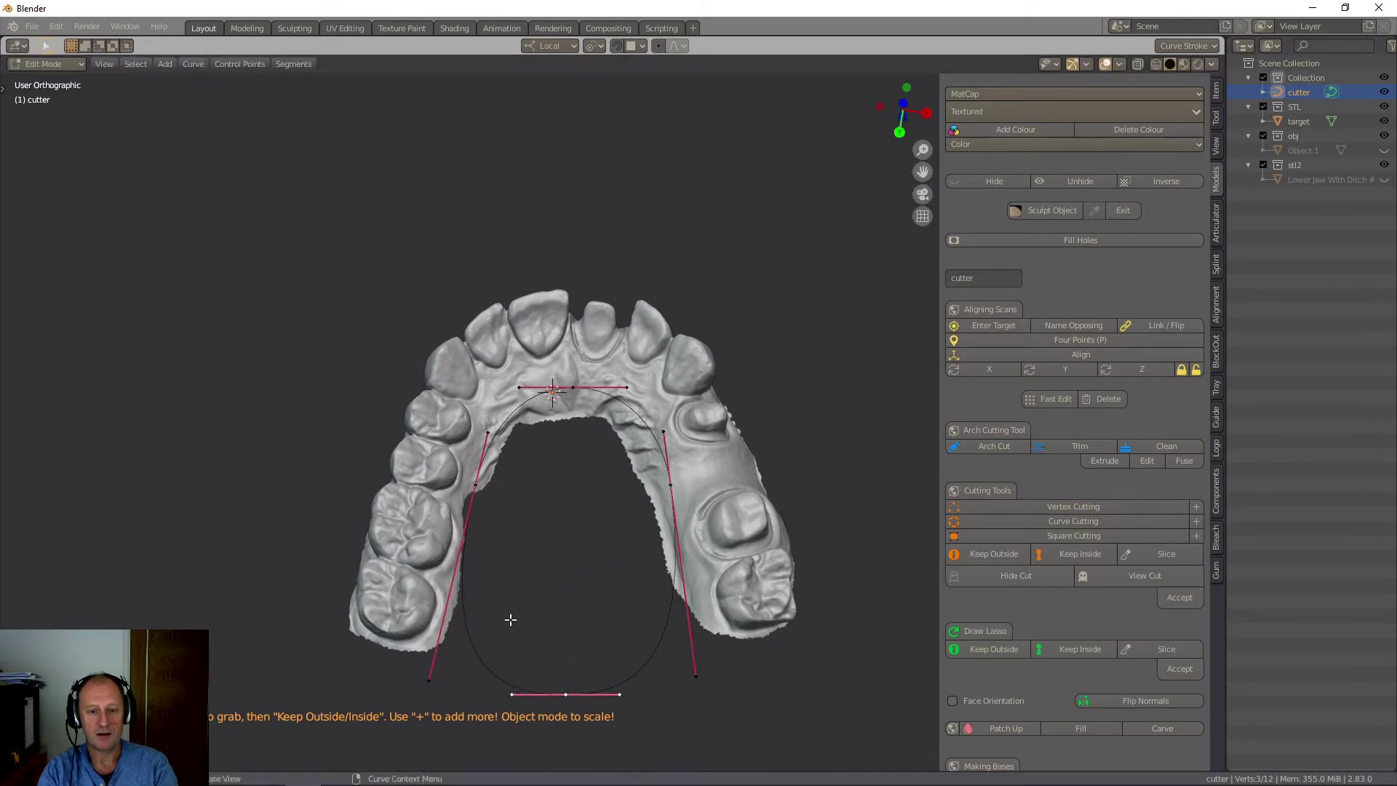
left_click(475, 486)
key("g")
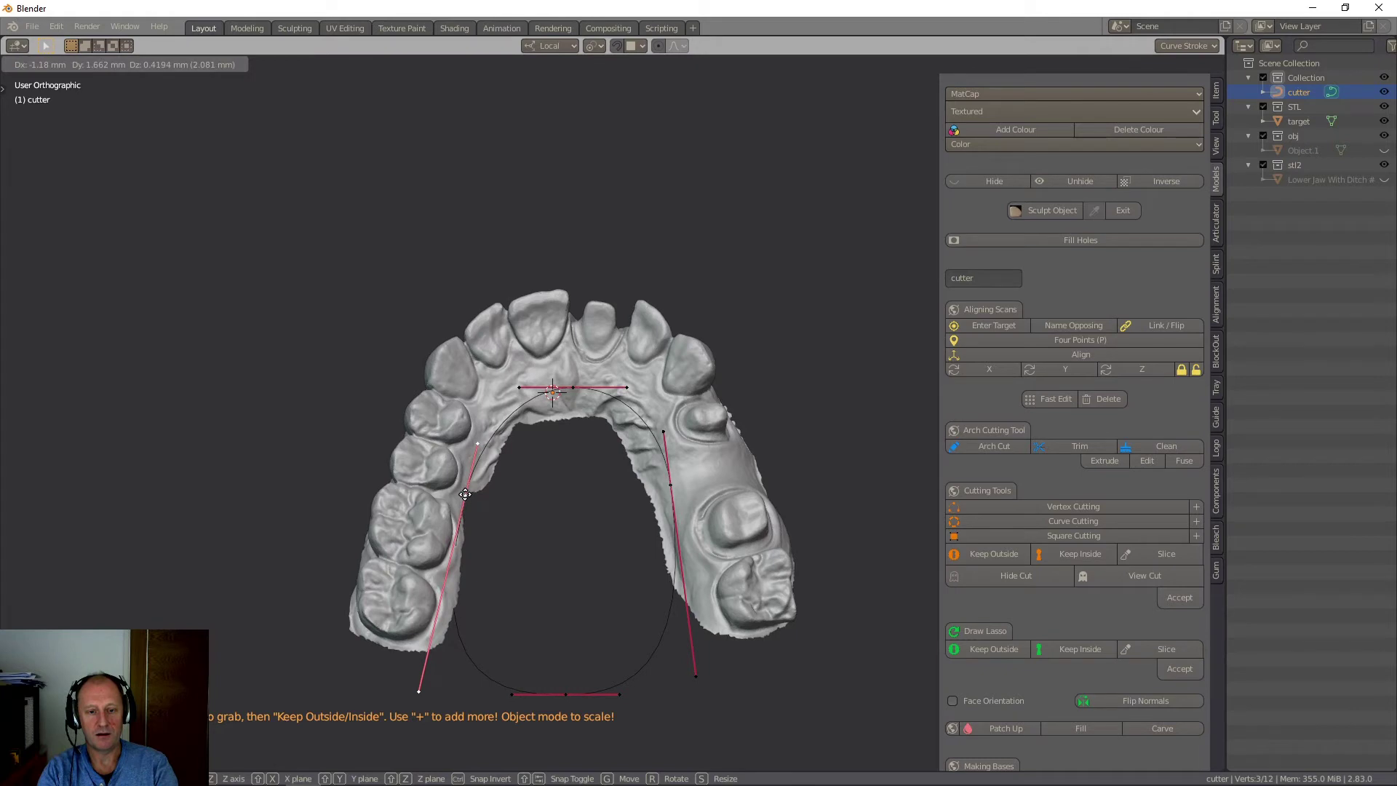
left_click(466, 494)
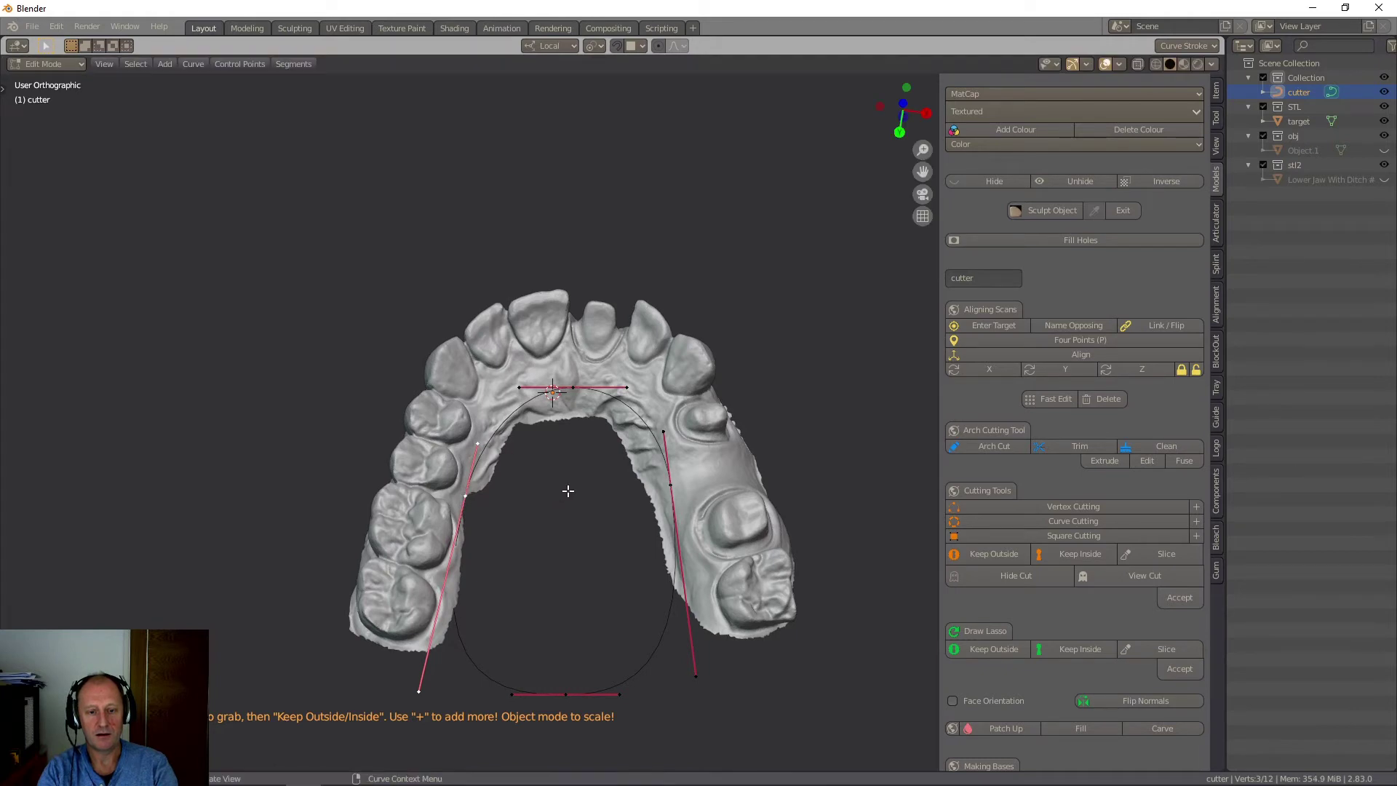
middle_click_drag(573, 550, 565, 592)
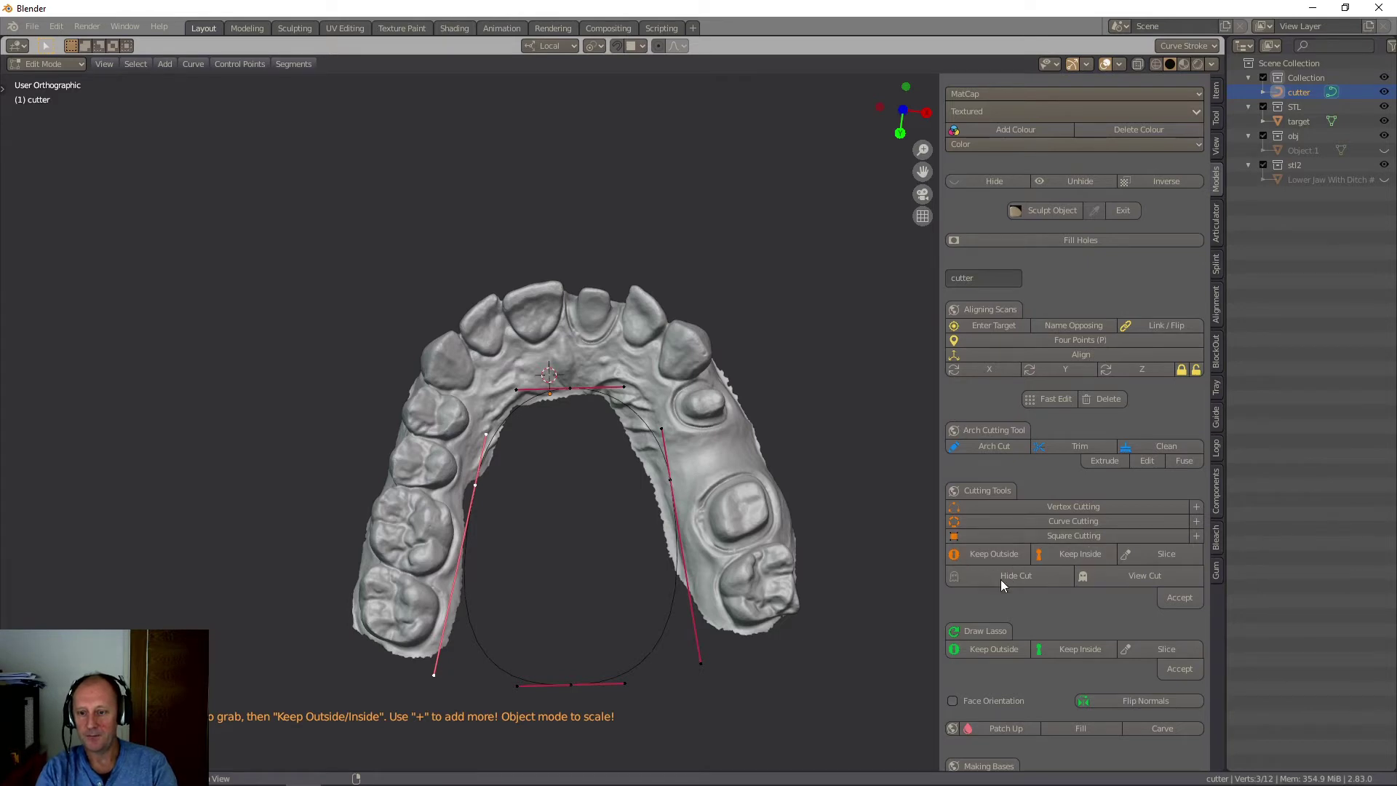
Trim the inner palate border with Keep Outside, shifting the cutter body slightly along the Y axis before accepting the cut.
left_click(994, 556)
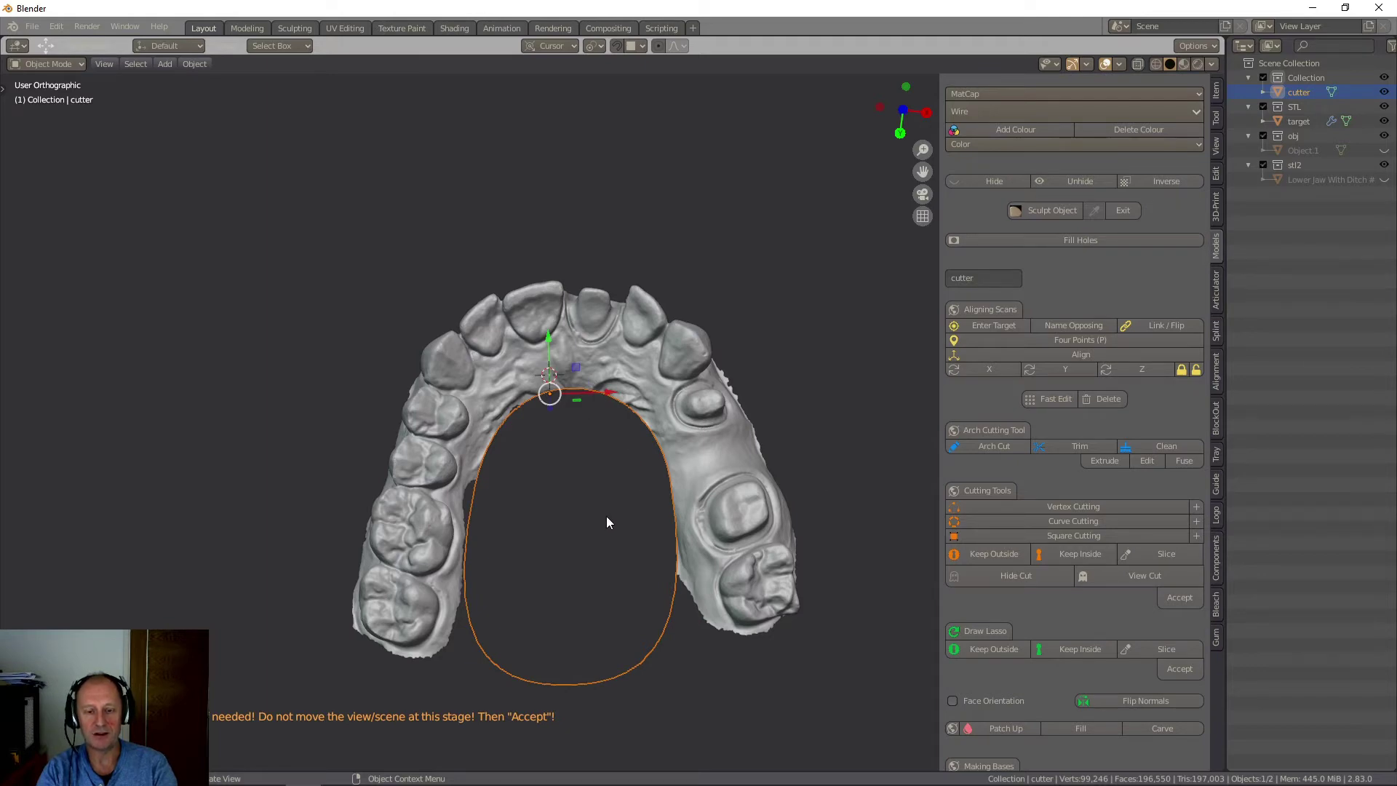
middle_click_drag(605, 516, 422, 295)
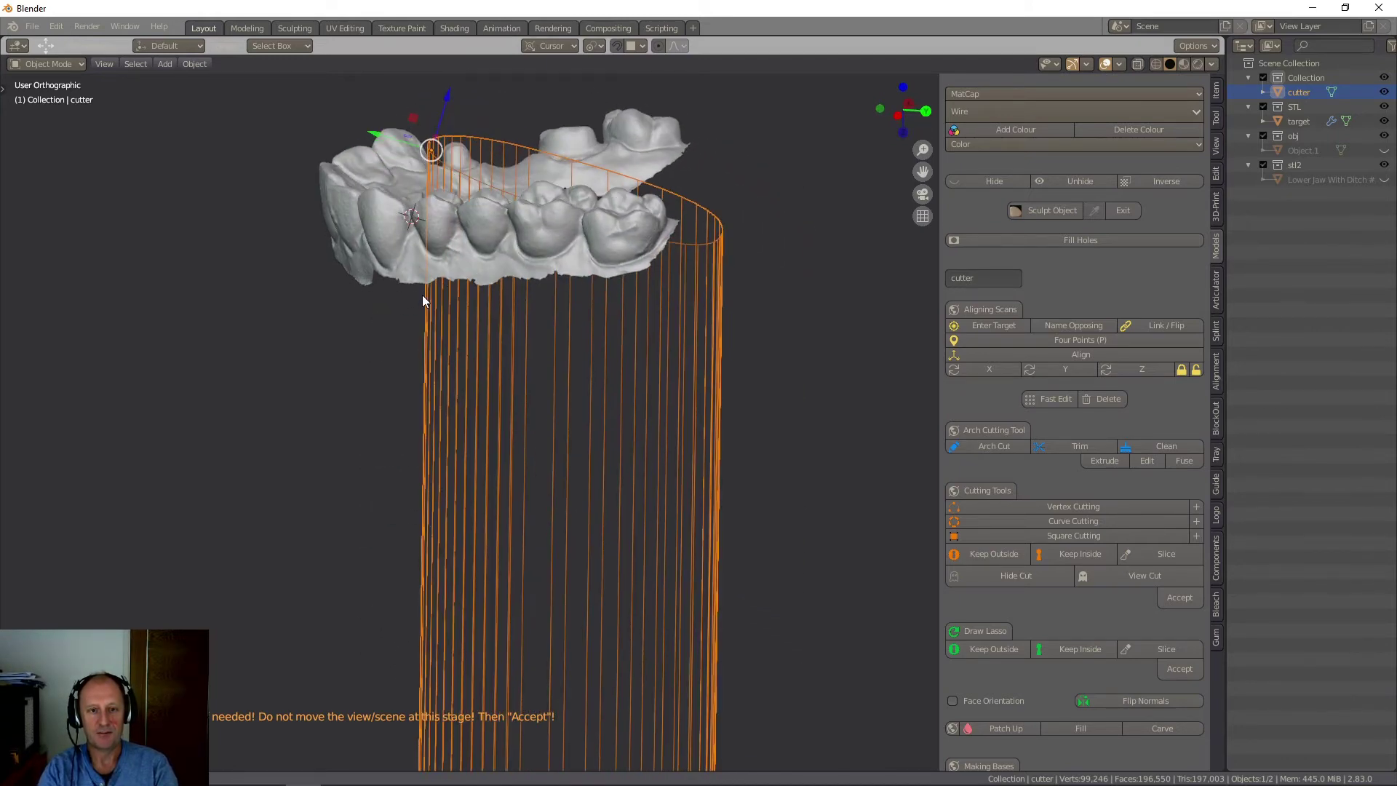
key("g")
key("y")
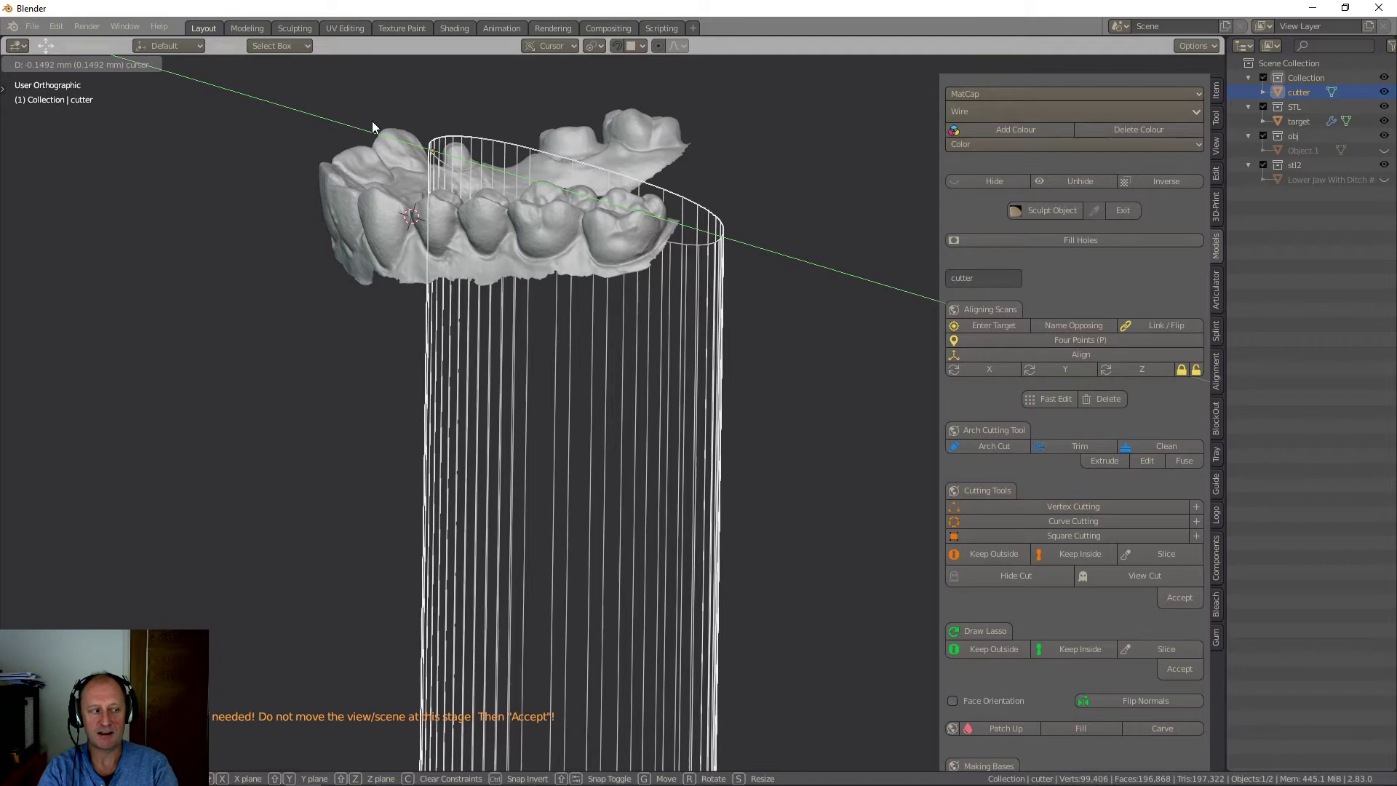
left_click(369, 121)
middle_click_drag(377, 241, 221, 385)
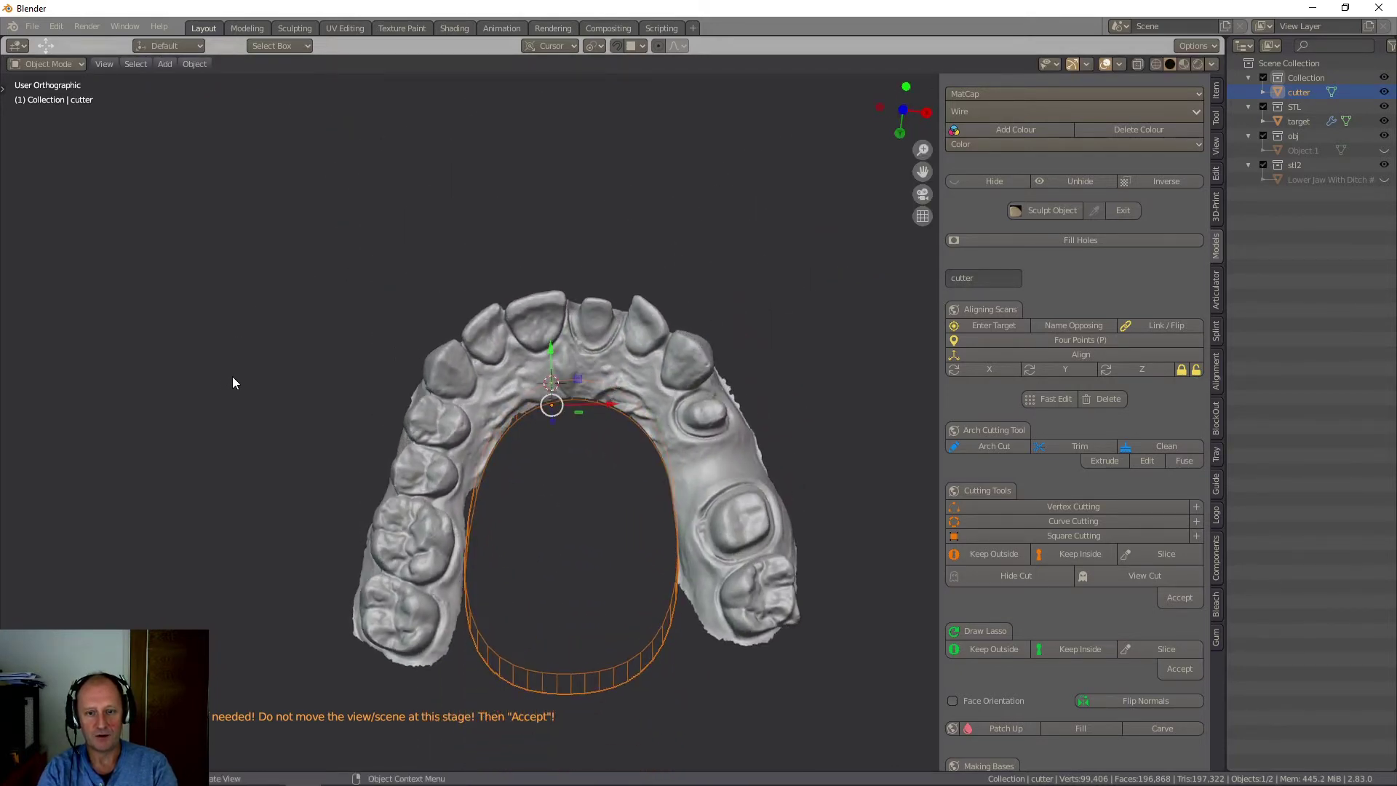
left_click(1179, 597)
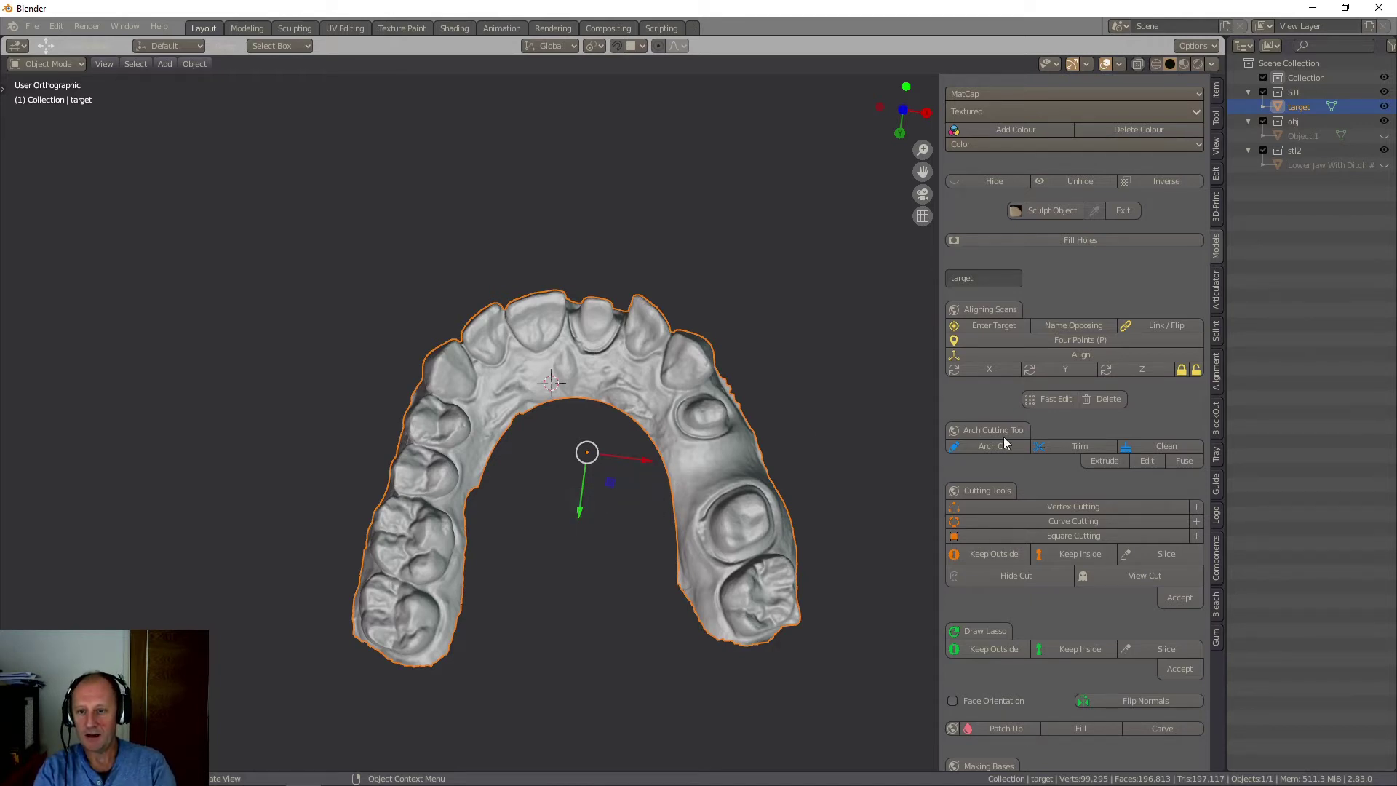
Use Fast Edit to circle-select a strip along the entire inner palate border and delete it.
scroll(1023, 450, "down", 10)
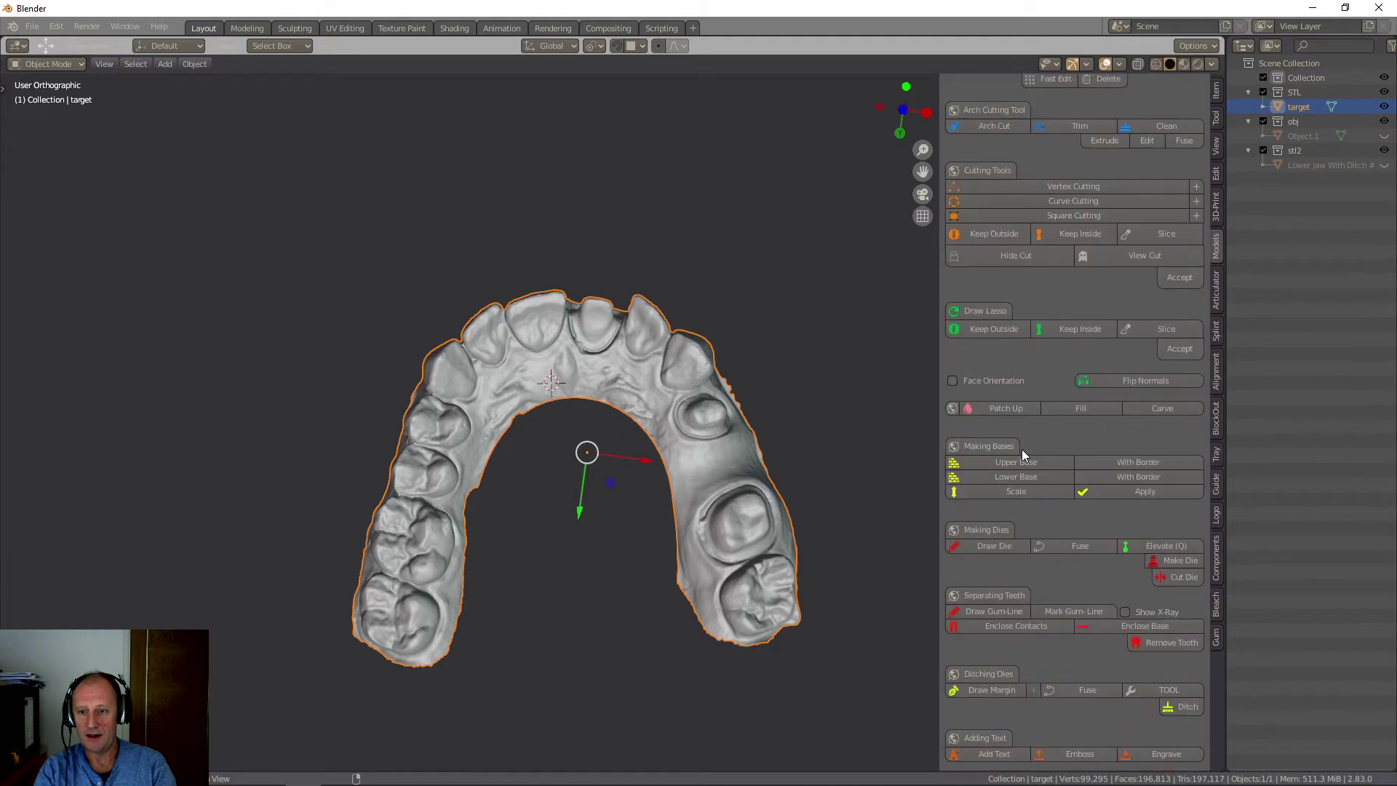
scroll(1015, 425, "up", 5)
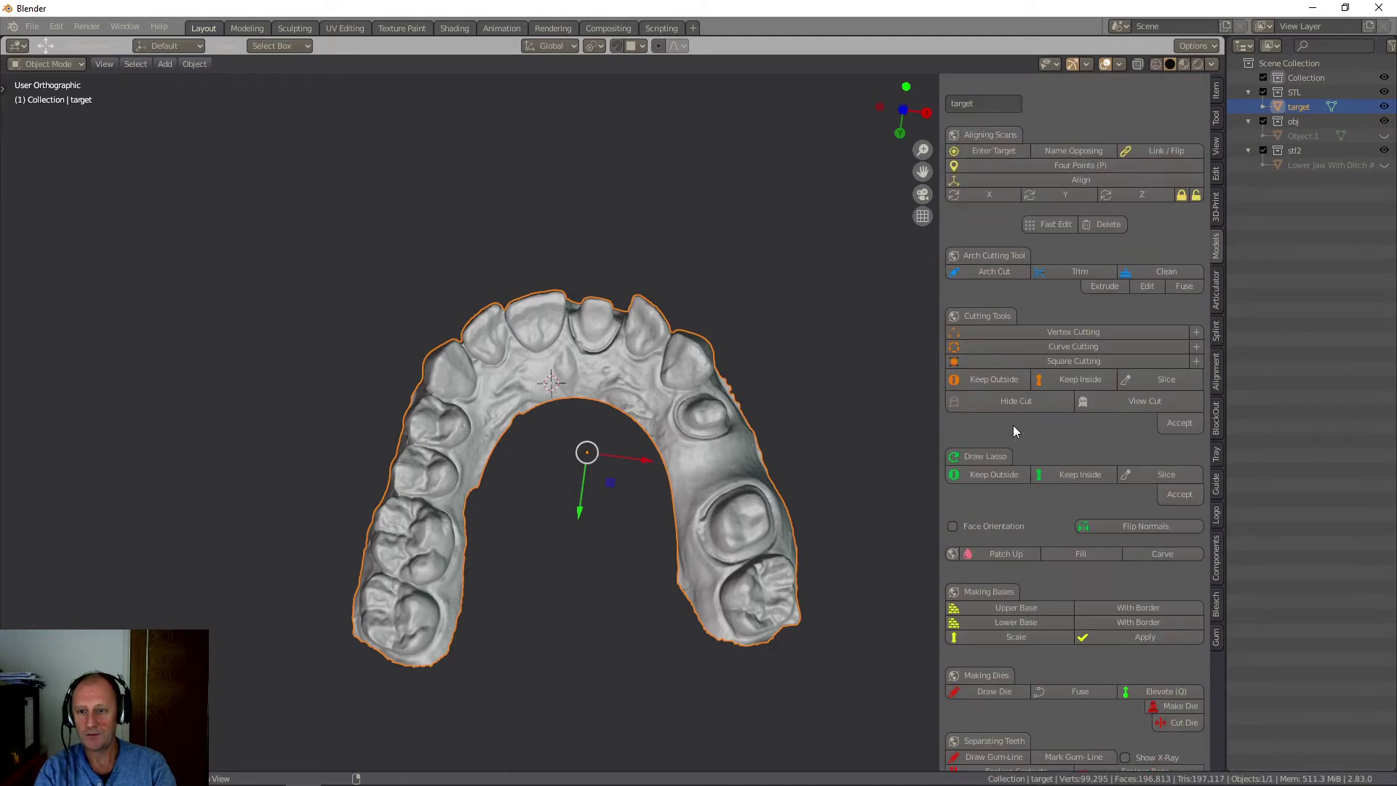
scroll(1013, 425, "up", 4)
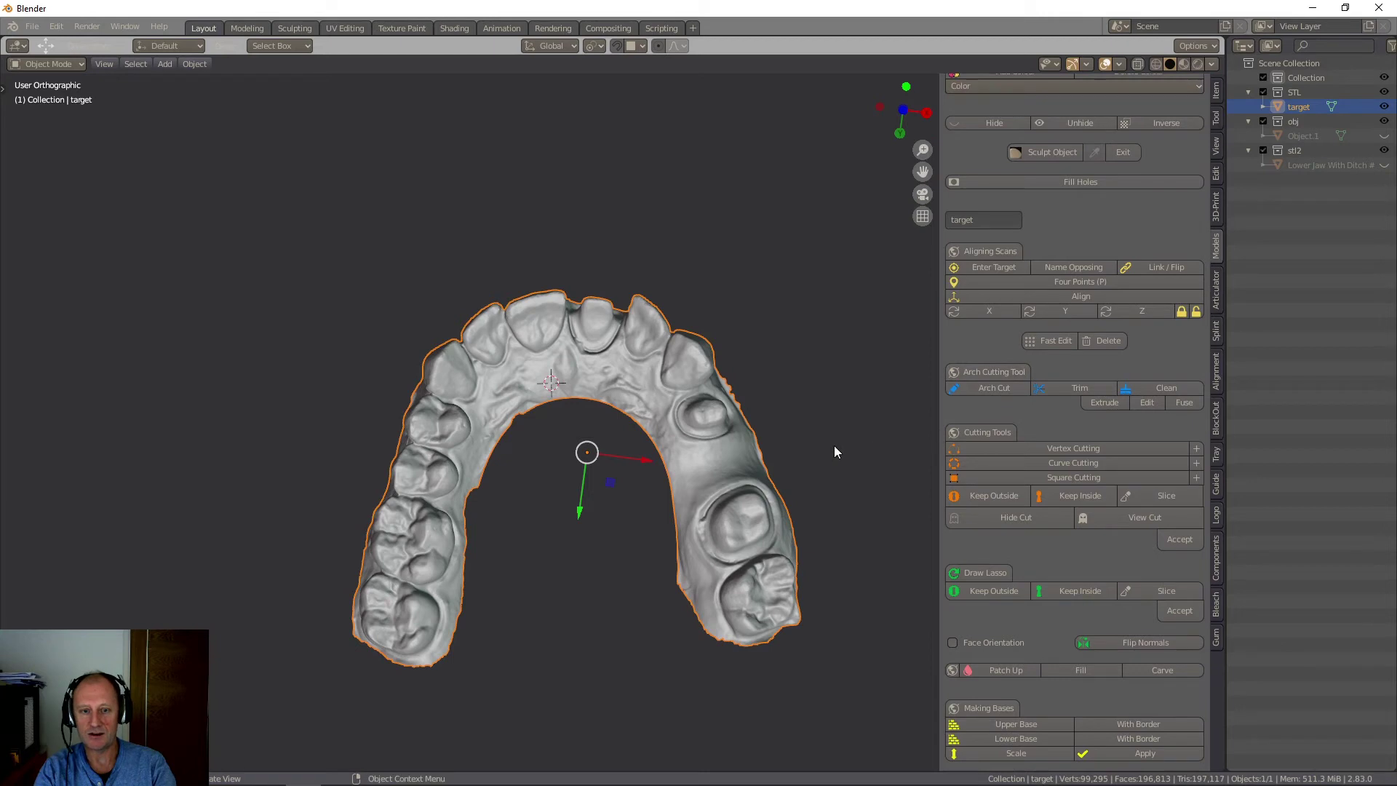
left_click(1050, 339)
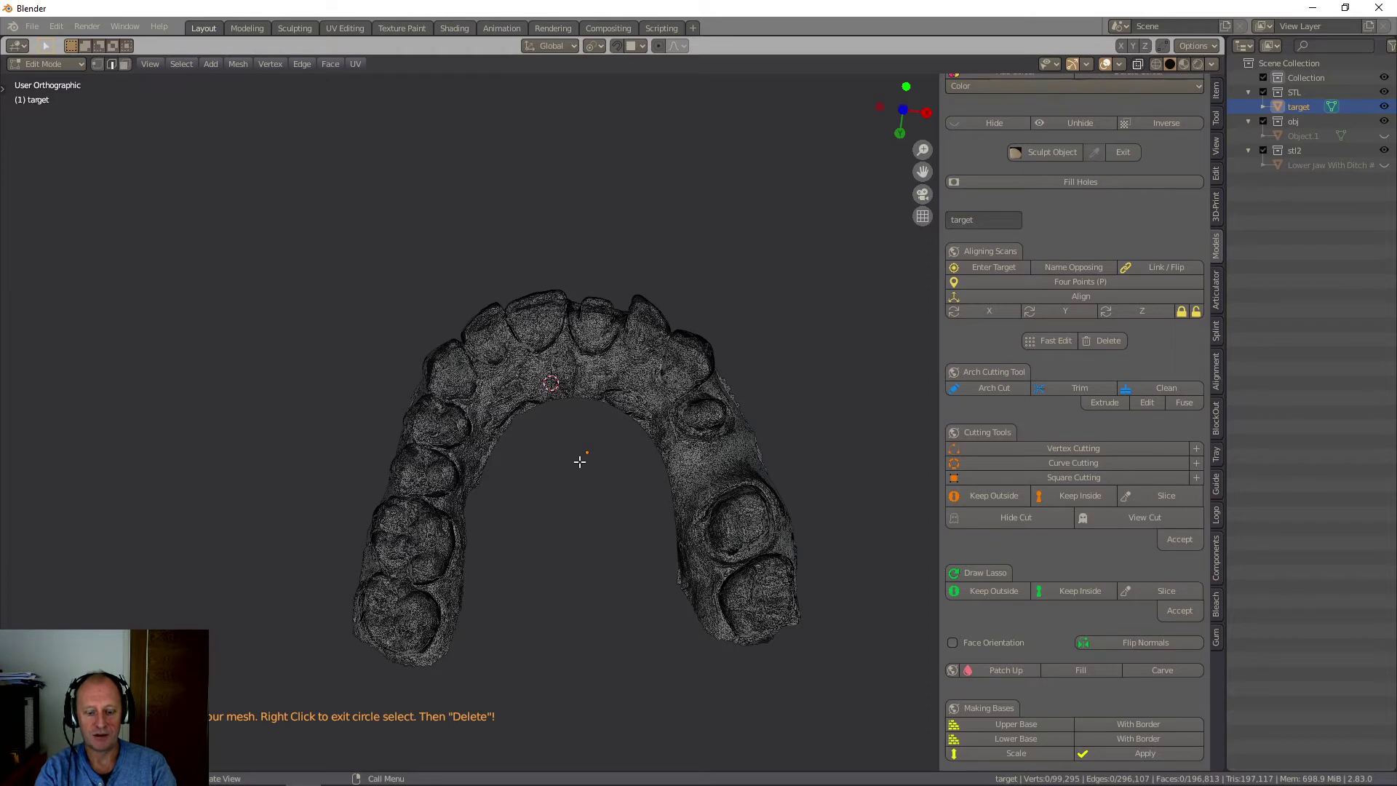
key("c")
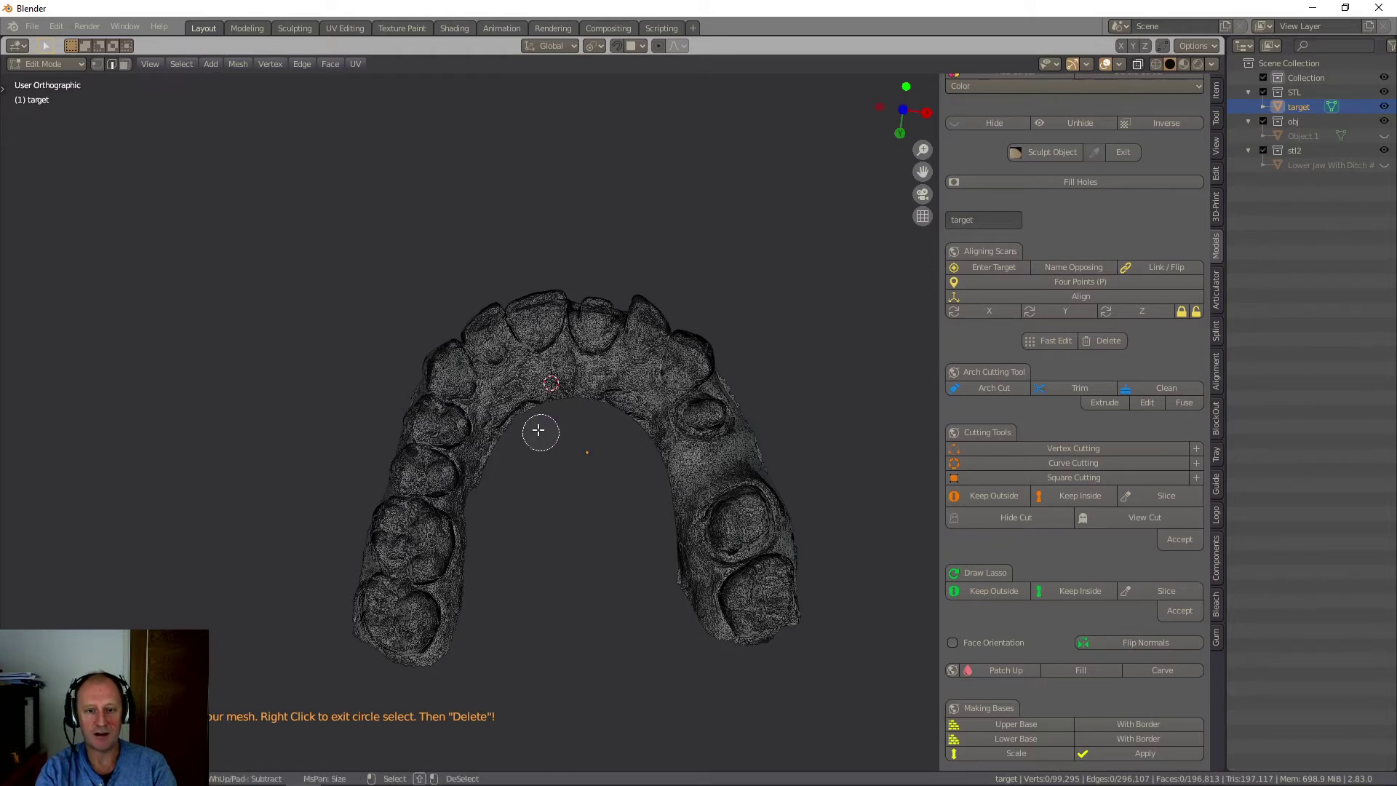
mouse_move(539, 431)
left_mouse_down()
mouse_move(523, 428)
mouse_move(580, 401)
mouse_move(641, 429)
mouse_move(677, 615)
left_mouse_up()
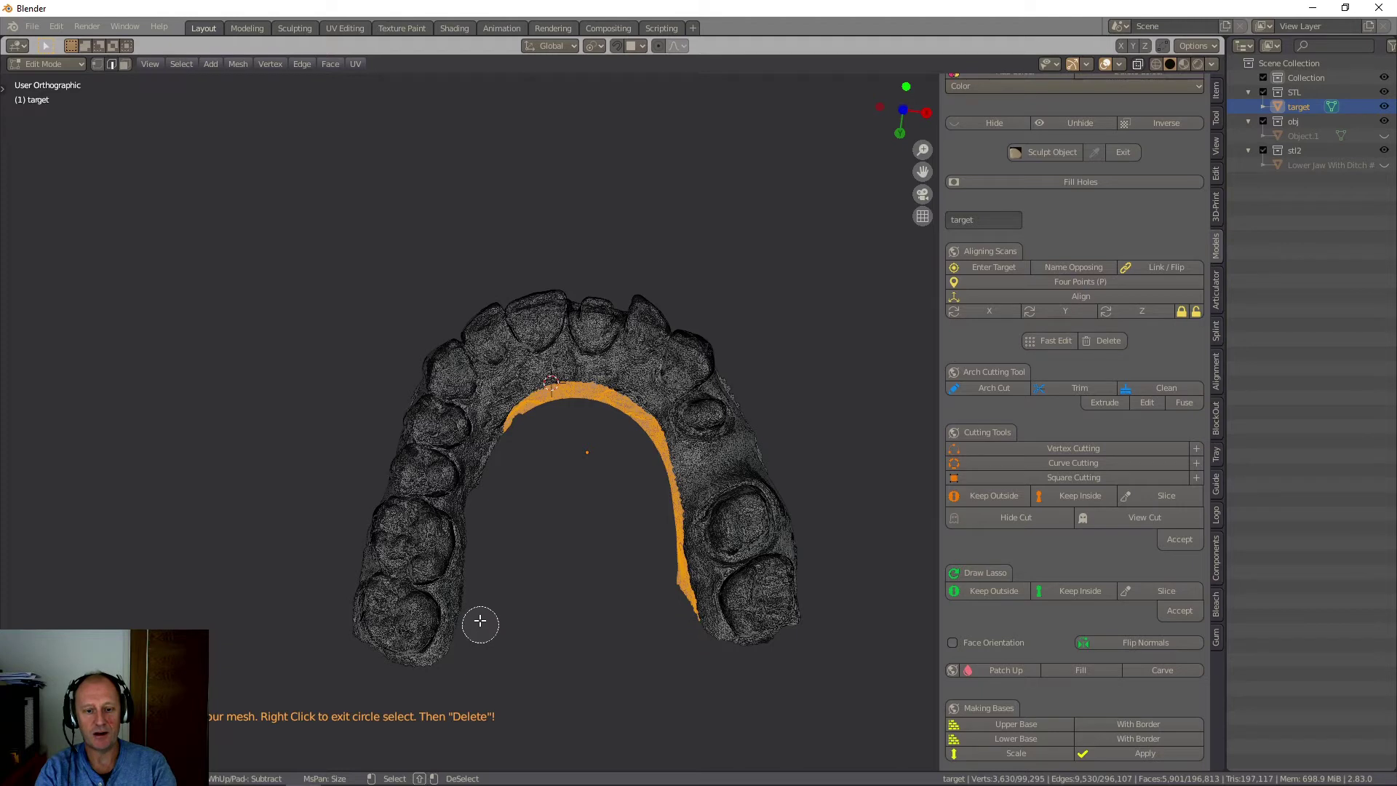
mouse_move(480, 621)
left_mouse_down()
mouse_move(489, 484)
mouse_move(507, 444)
mouse_move(531, 435)
left_mouse_up()
right_click(588, 519)
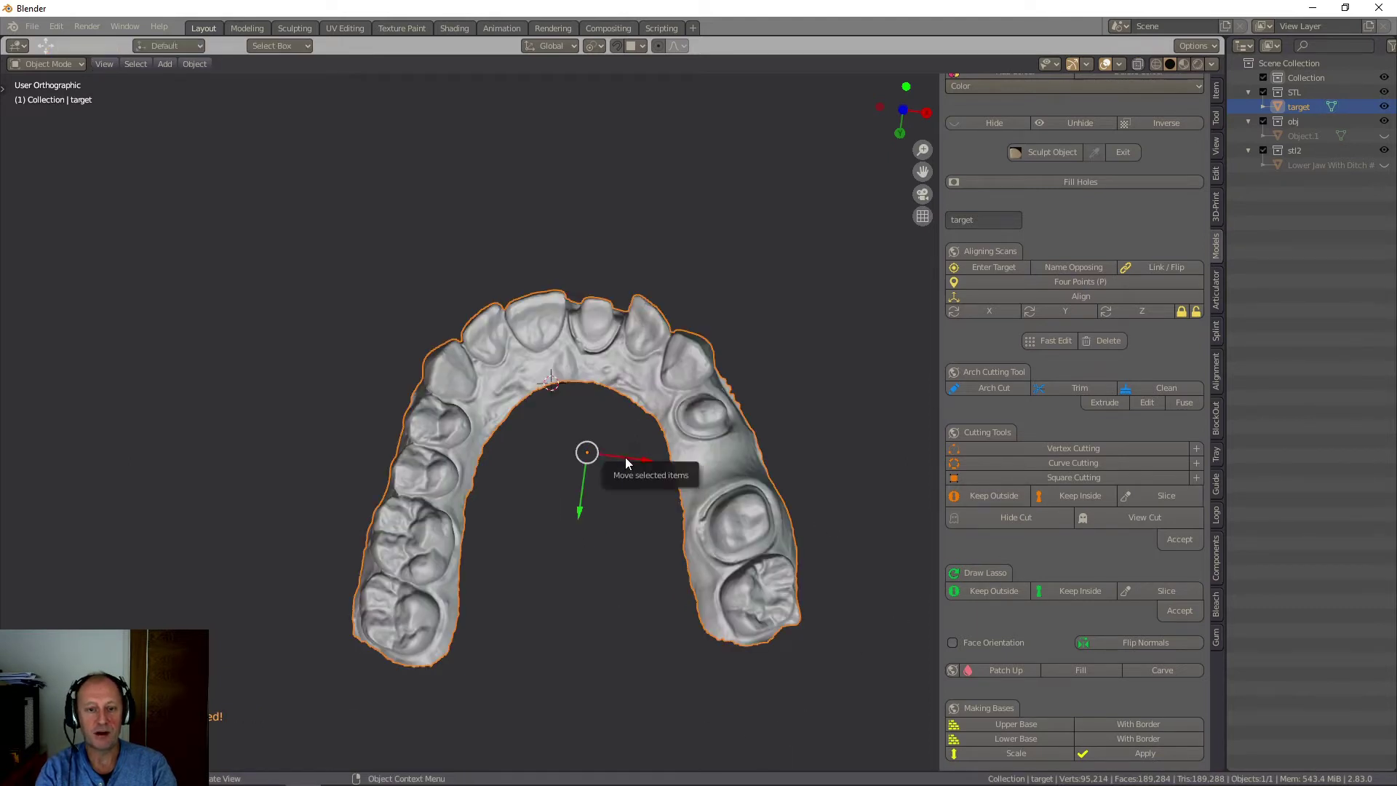
Examine the trimmed inner palate border up close and across the whole upper arch.
scroll(572, 432, "up", 5)
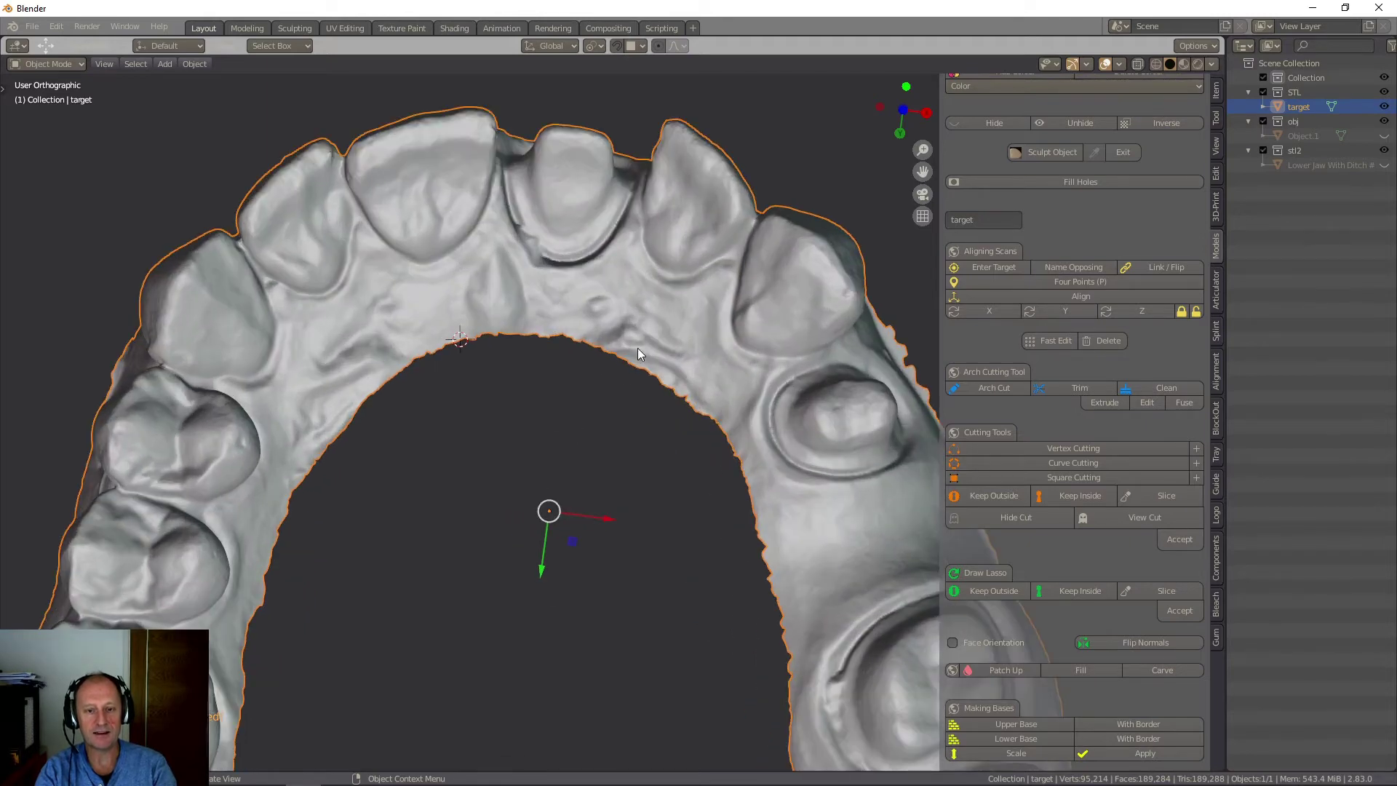
scroll(593, 448, "down", 5)
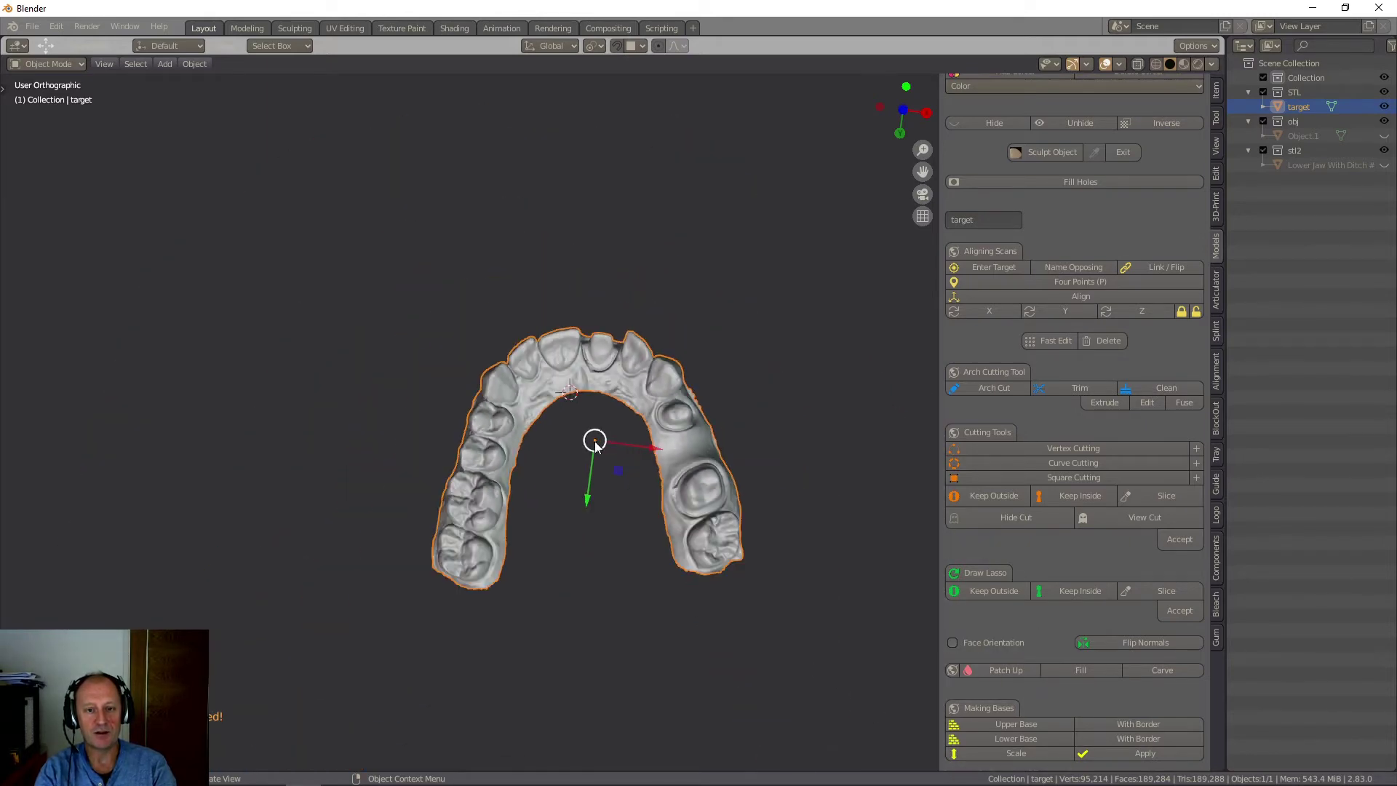
middle_click_drag(586, 495, 625, 502)
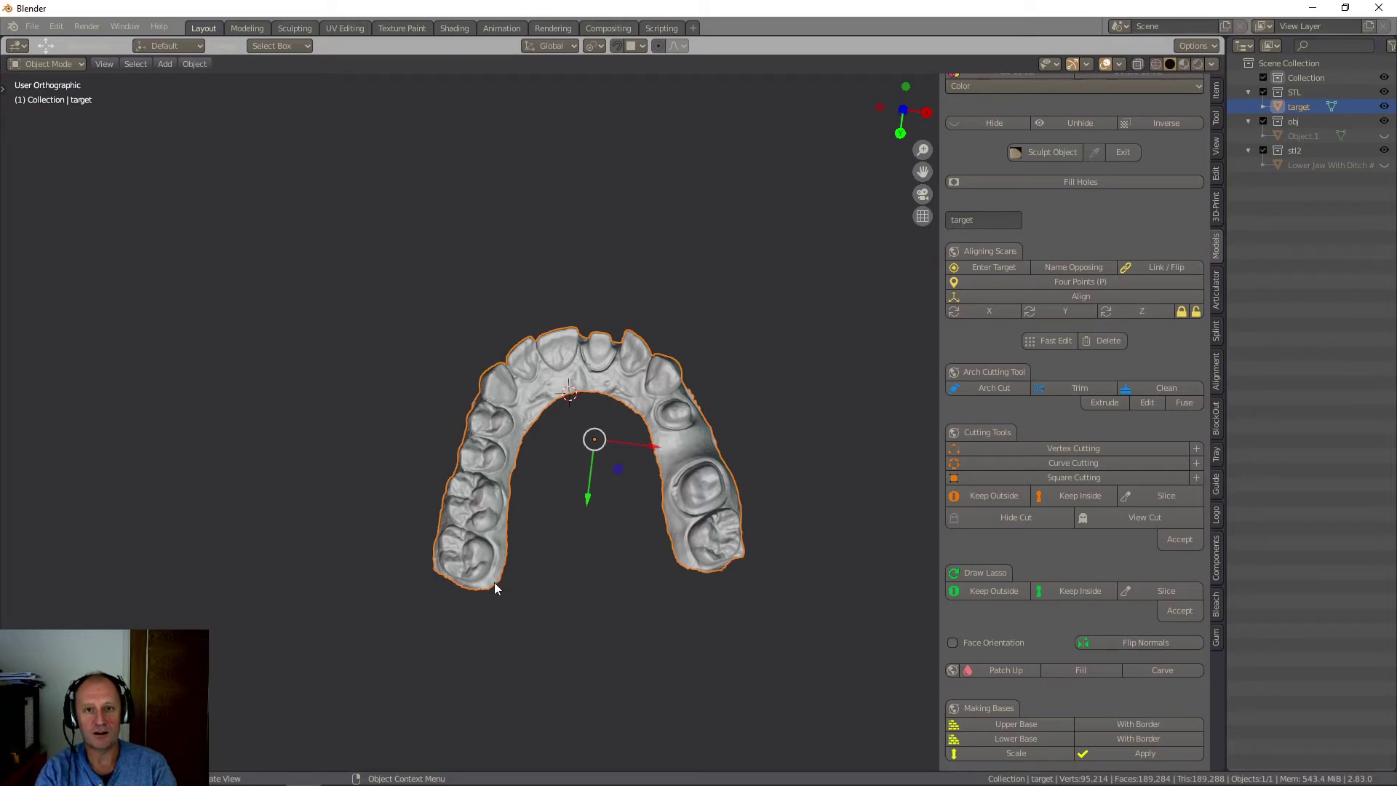
middle_click_drag(578, 451, 720, 503)
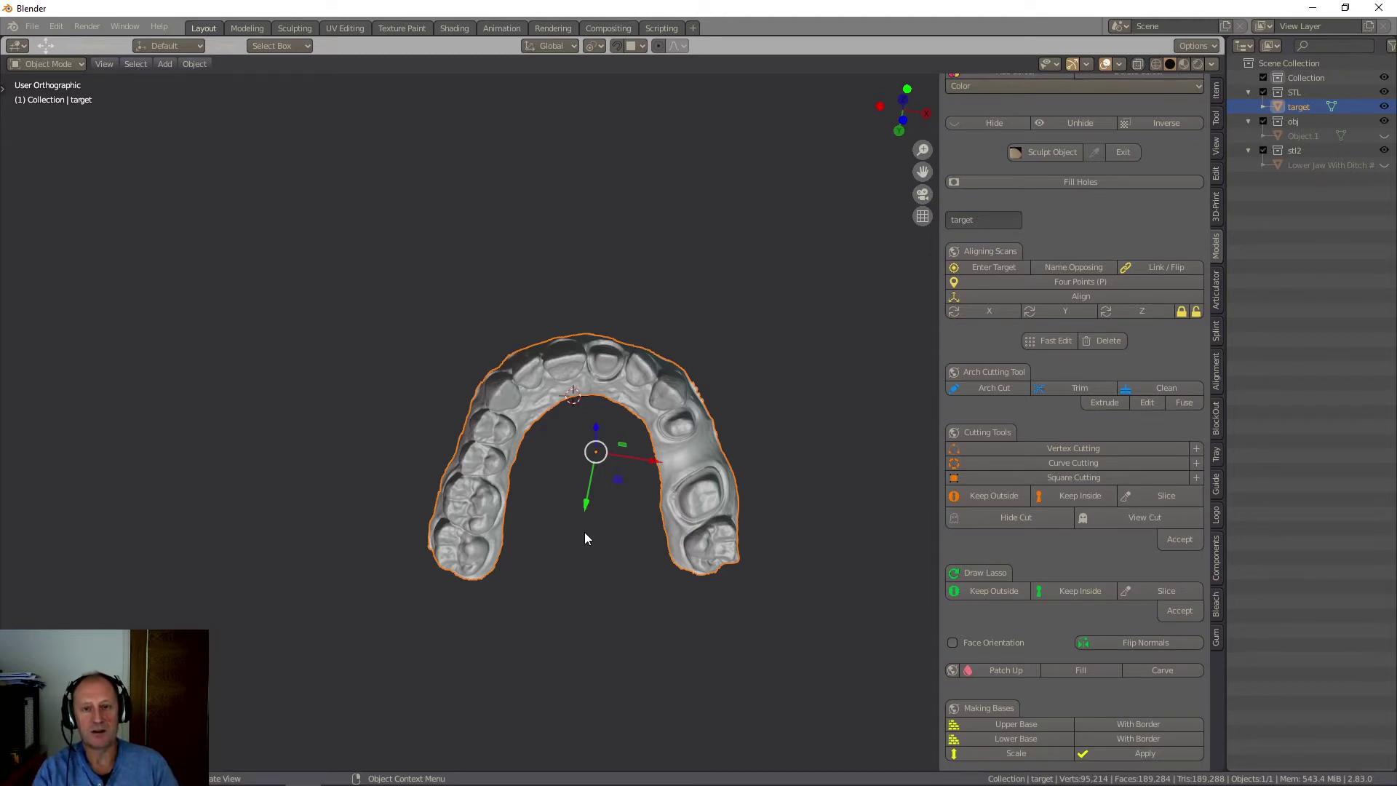
scroll(590, 598, "up", 4)
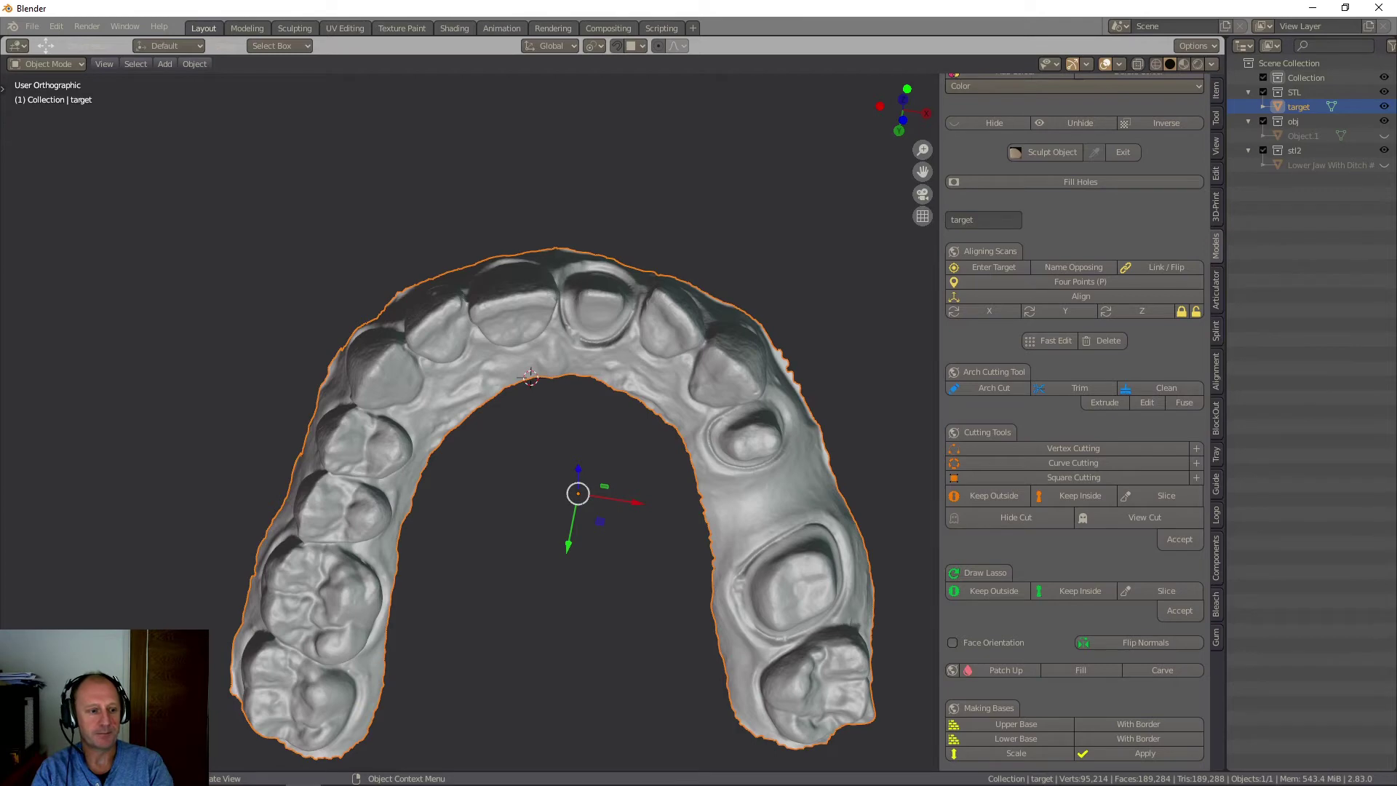
middle_click_drag(630, 517, 631, 497)
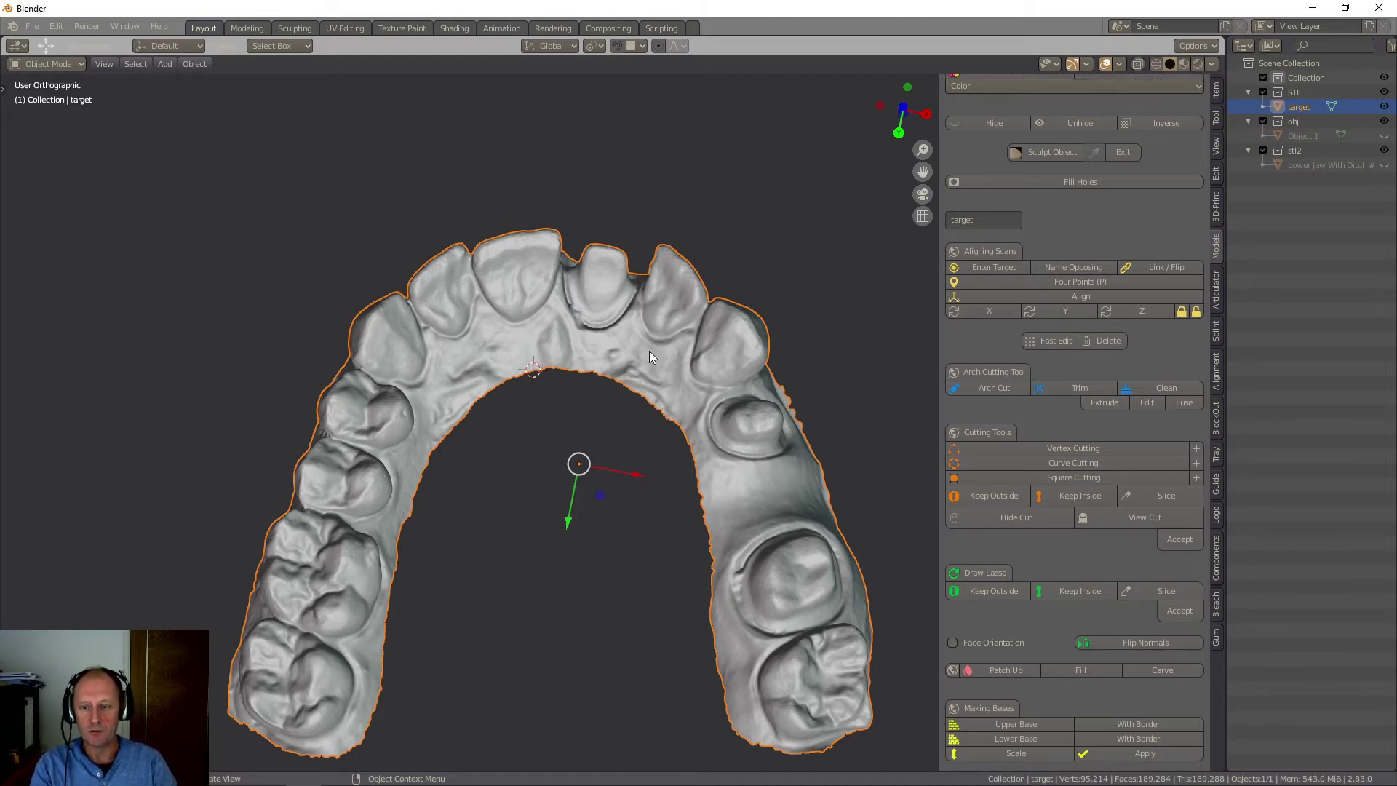
Hide the STL collection, show the obj collection with its Object.1 scan, and select that scan.
left_click(1385, 93)
left_click(1385, 124)
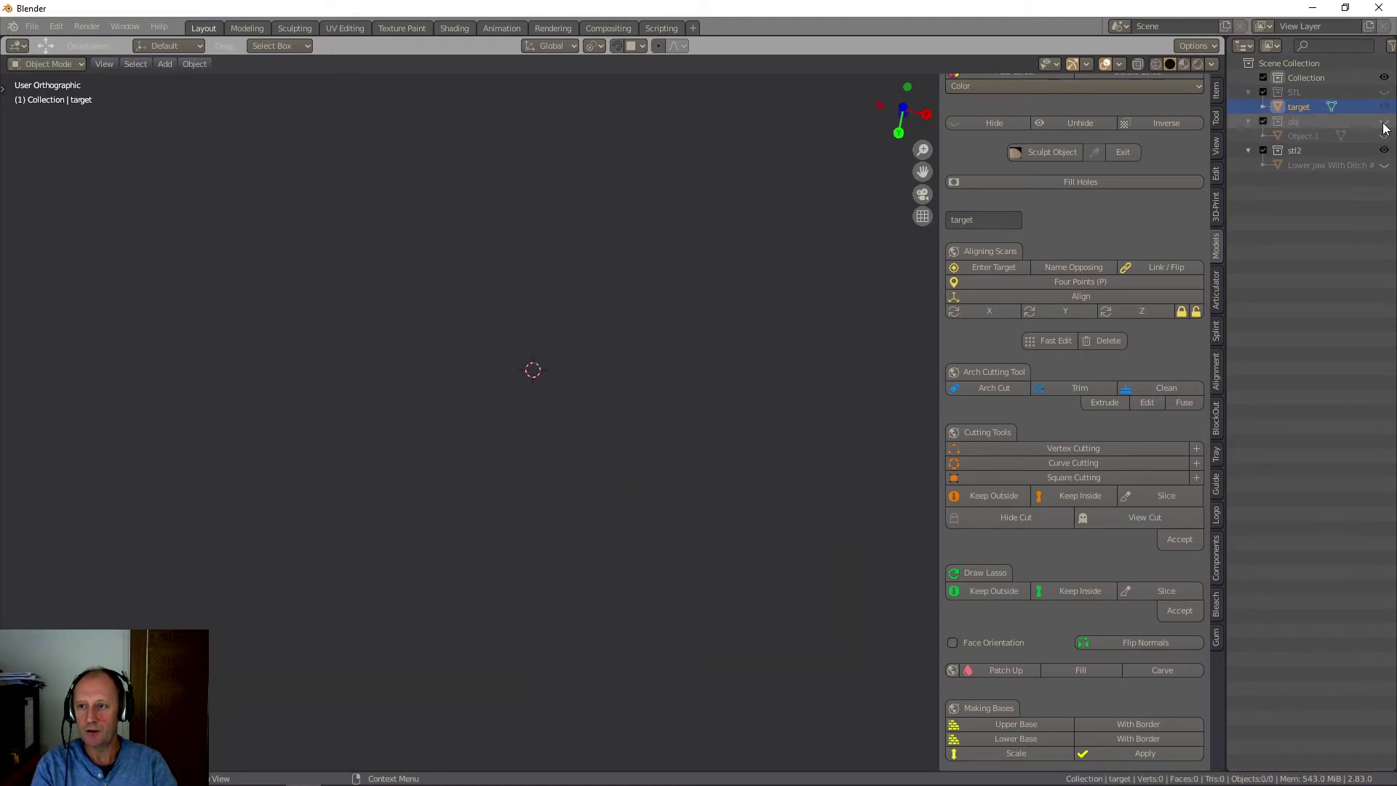
left_click(1385, 122)
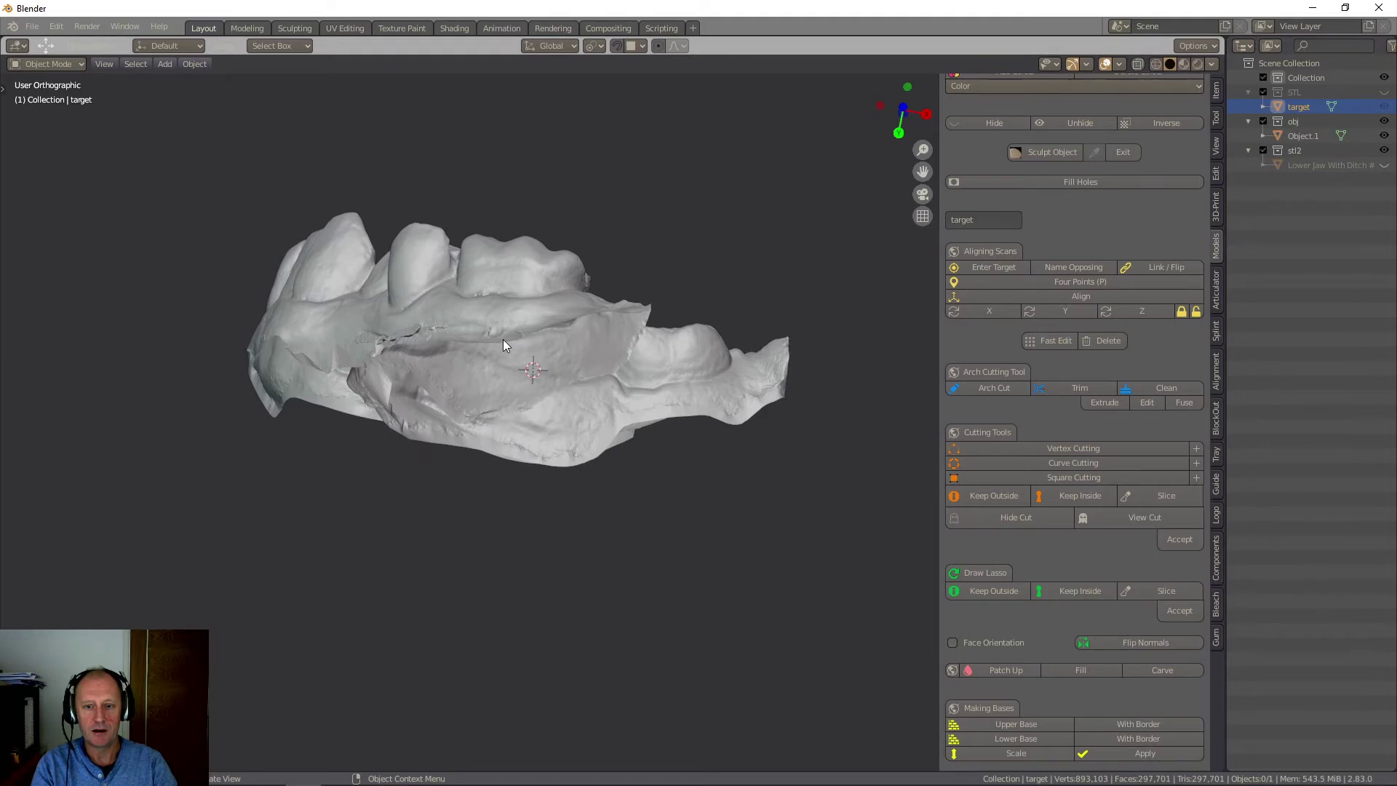
middle_click_drag(505, 306, 530, 412)
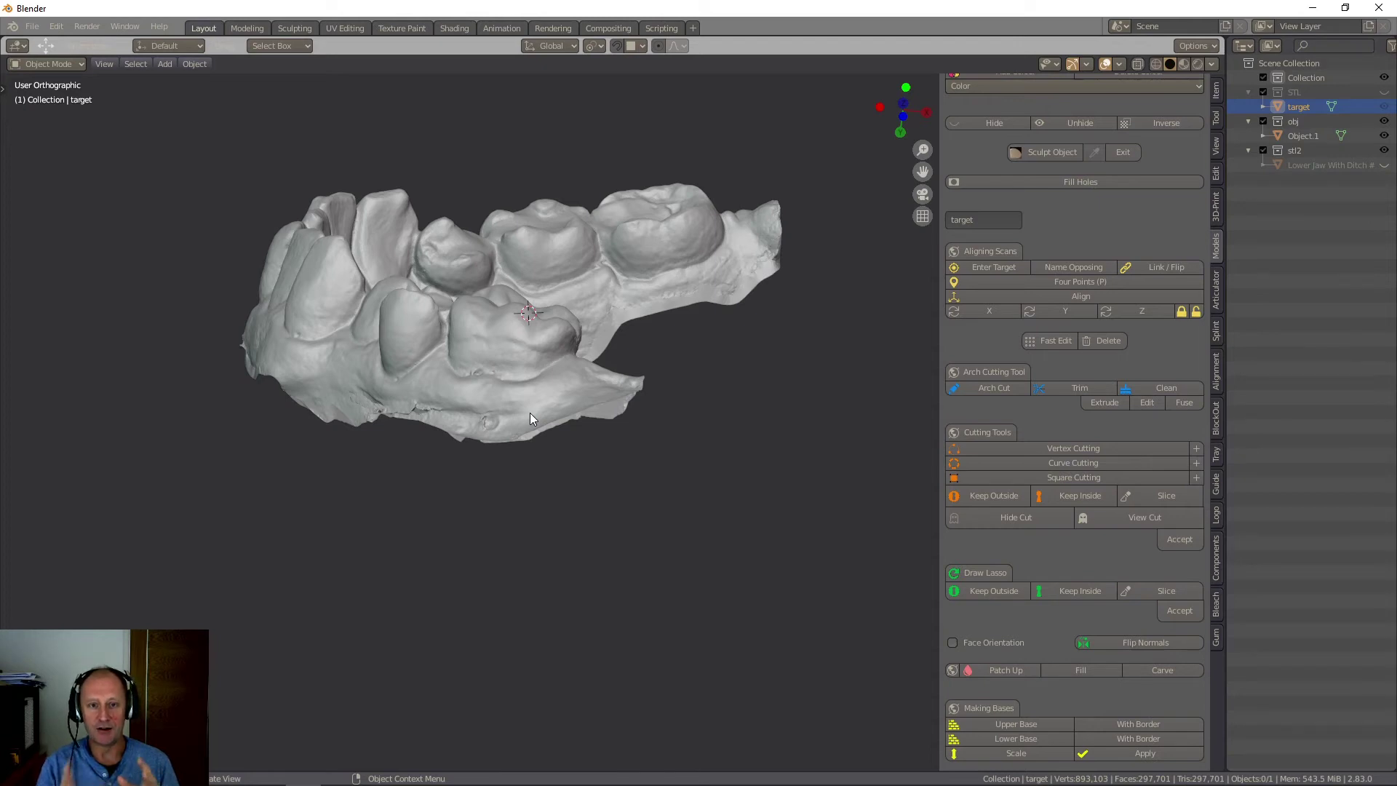
left_click(456, 276)
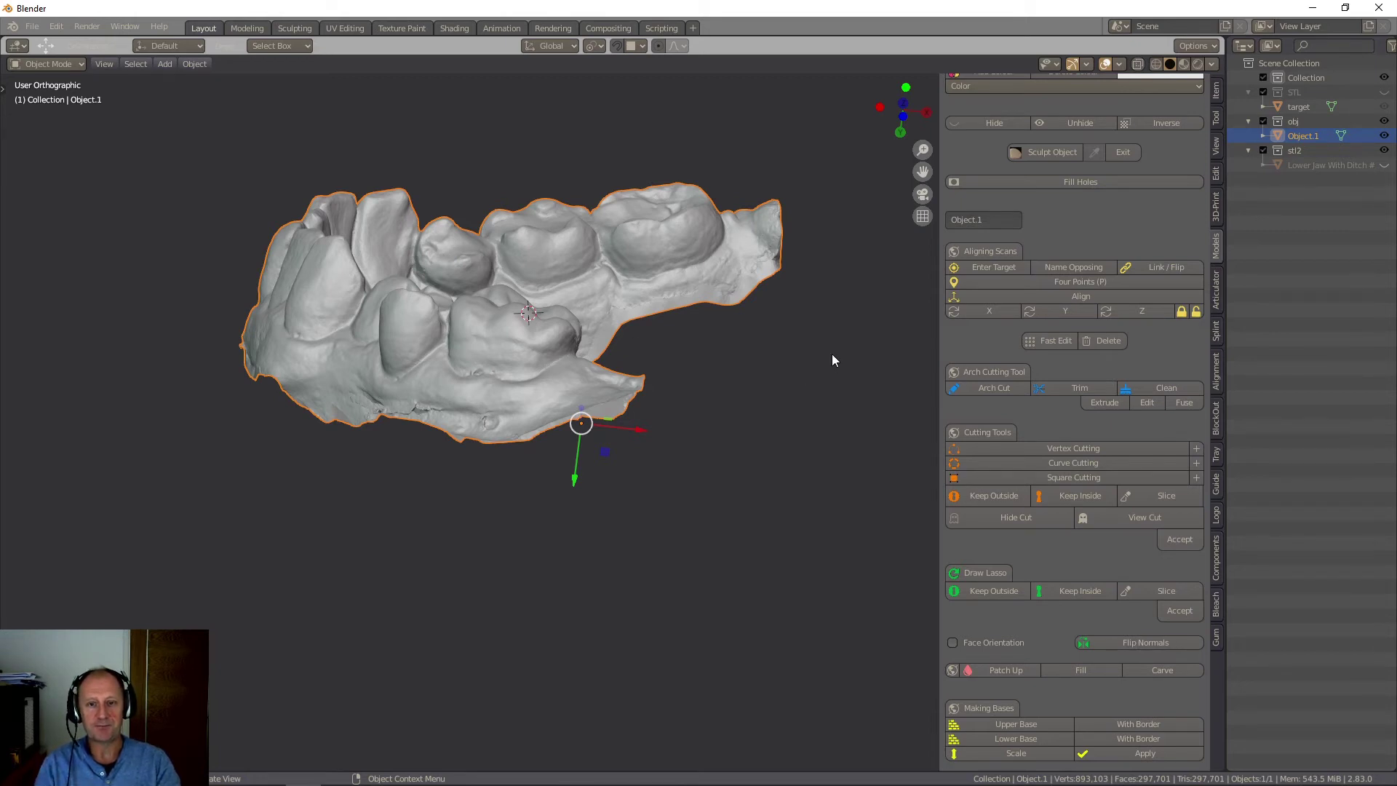
Put the Object.1 scan into Edit Mode.
scroll(1027, 326, "up", 9)
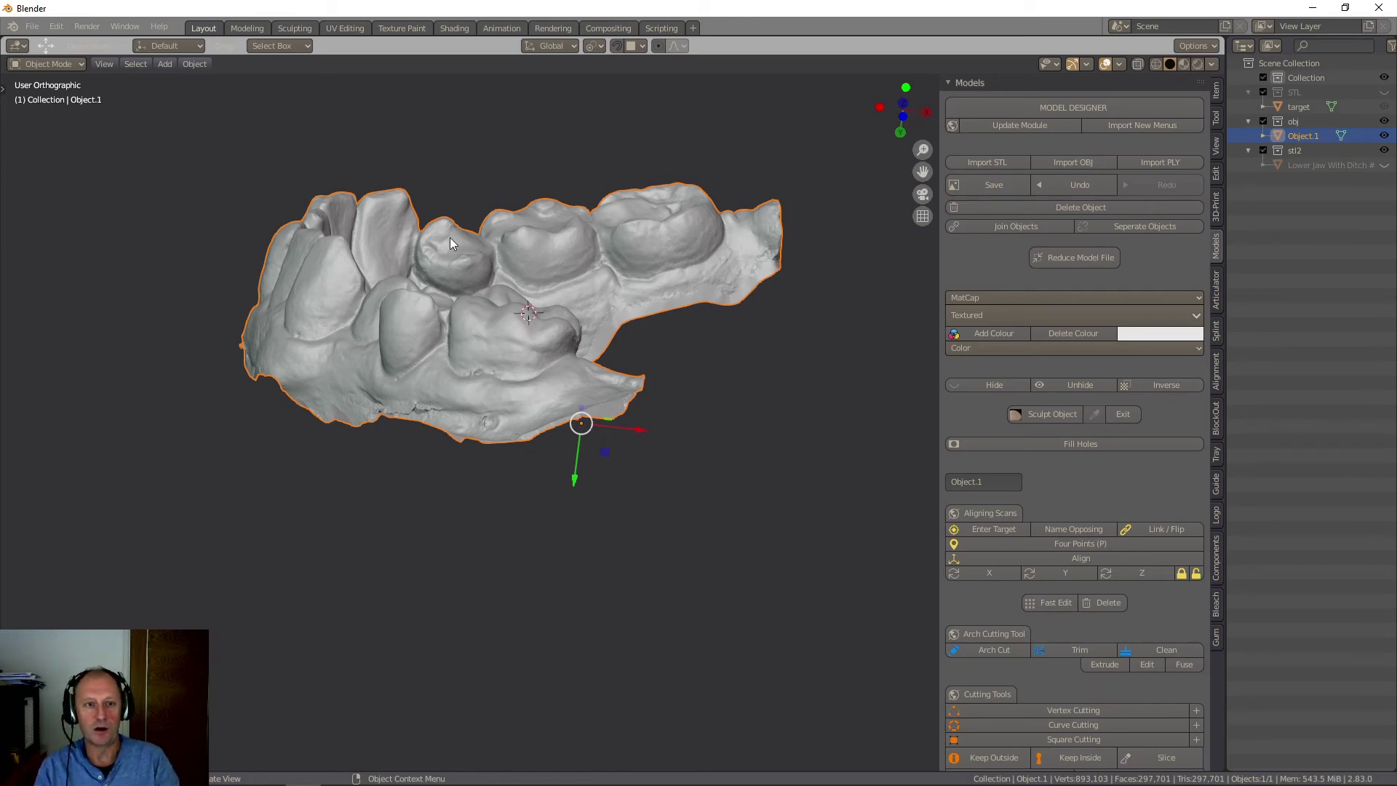
scroll(470, 342, "up", 3)
scroll(470, 342, "down", 5)
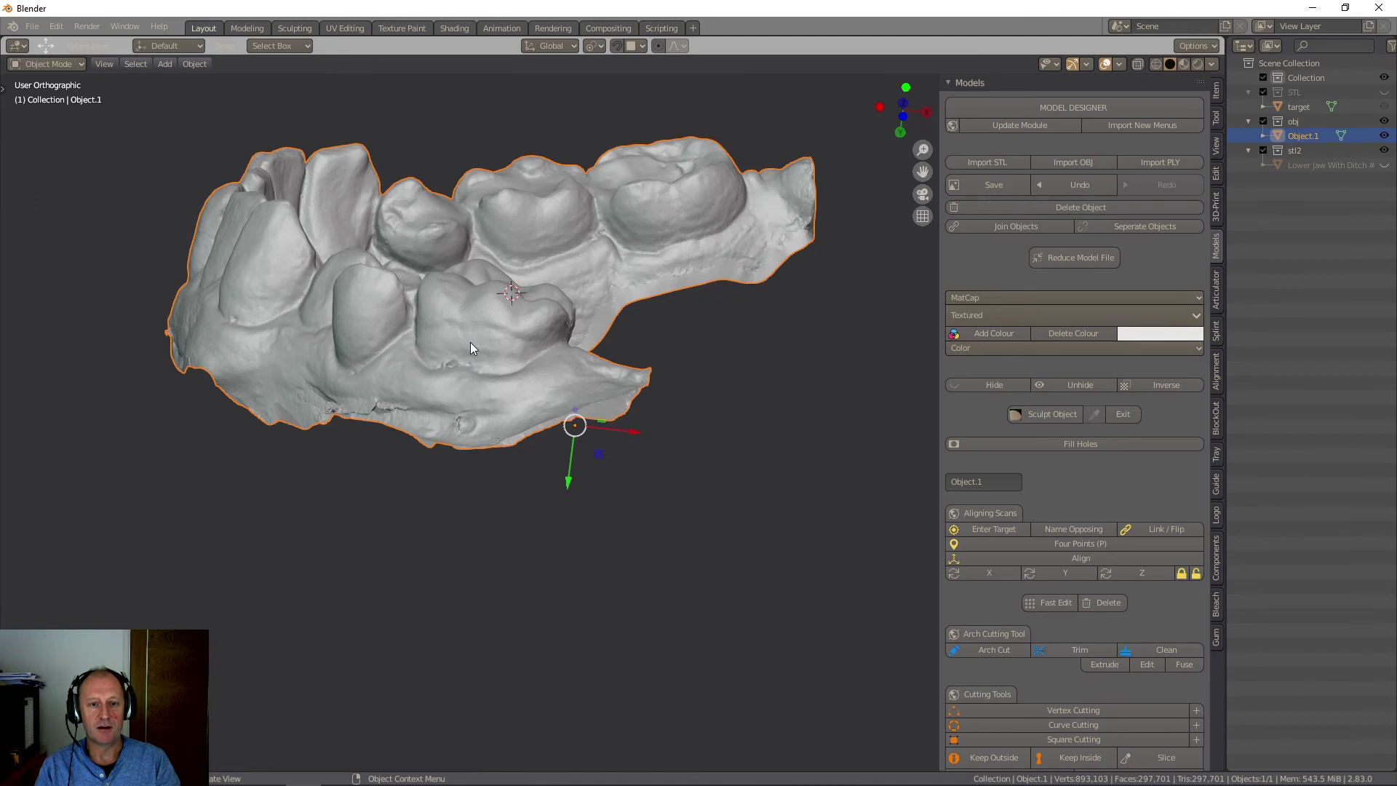
mouse_move(482, 339)
middle_mouse_down()
mouse_move(599, 387)
mouse_move(417, 444)
mouse_move(486, 307)
mouse_move(482, 361)
middle_mouse_up()
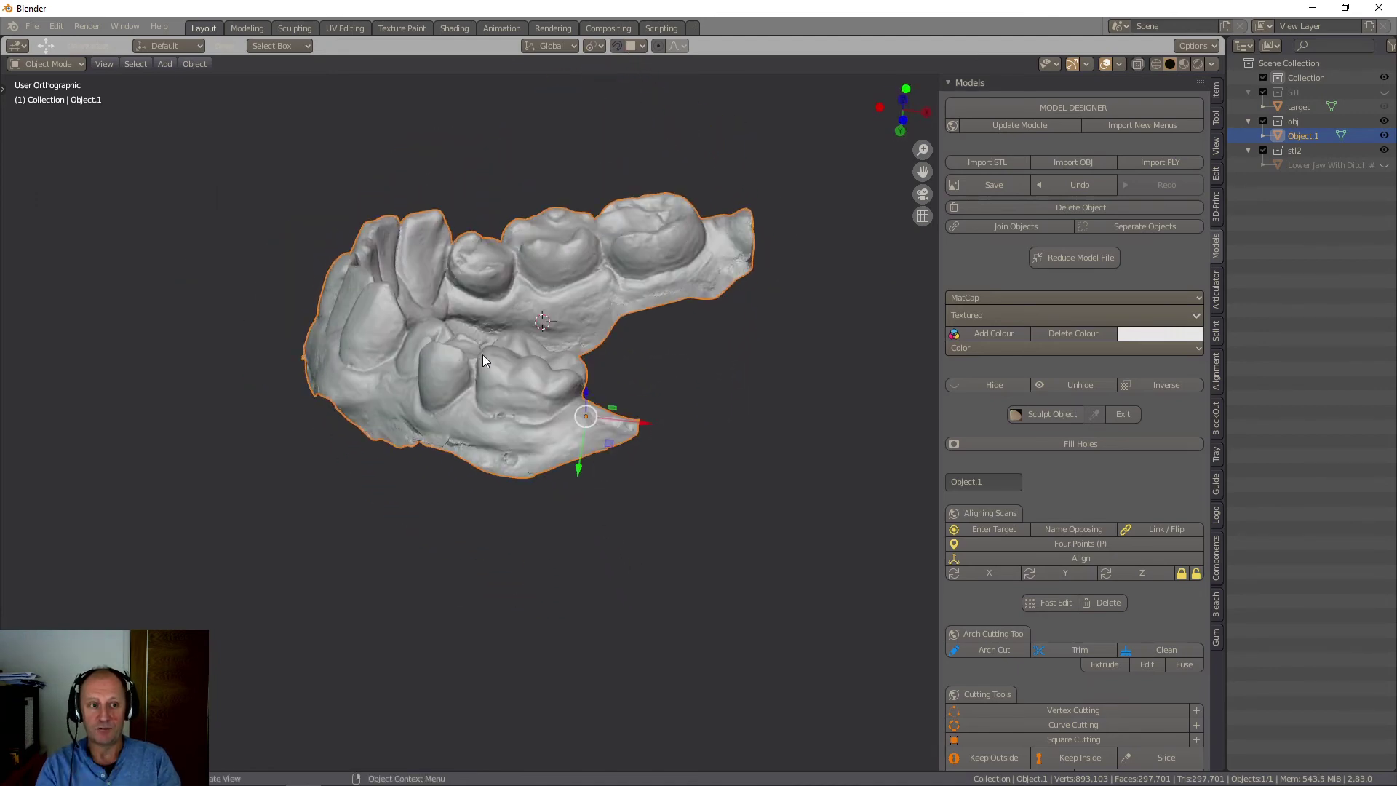
left_click(42, 65)
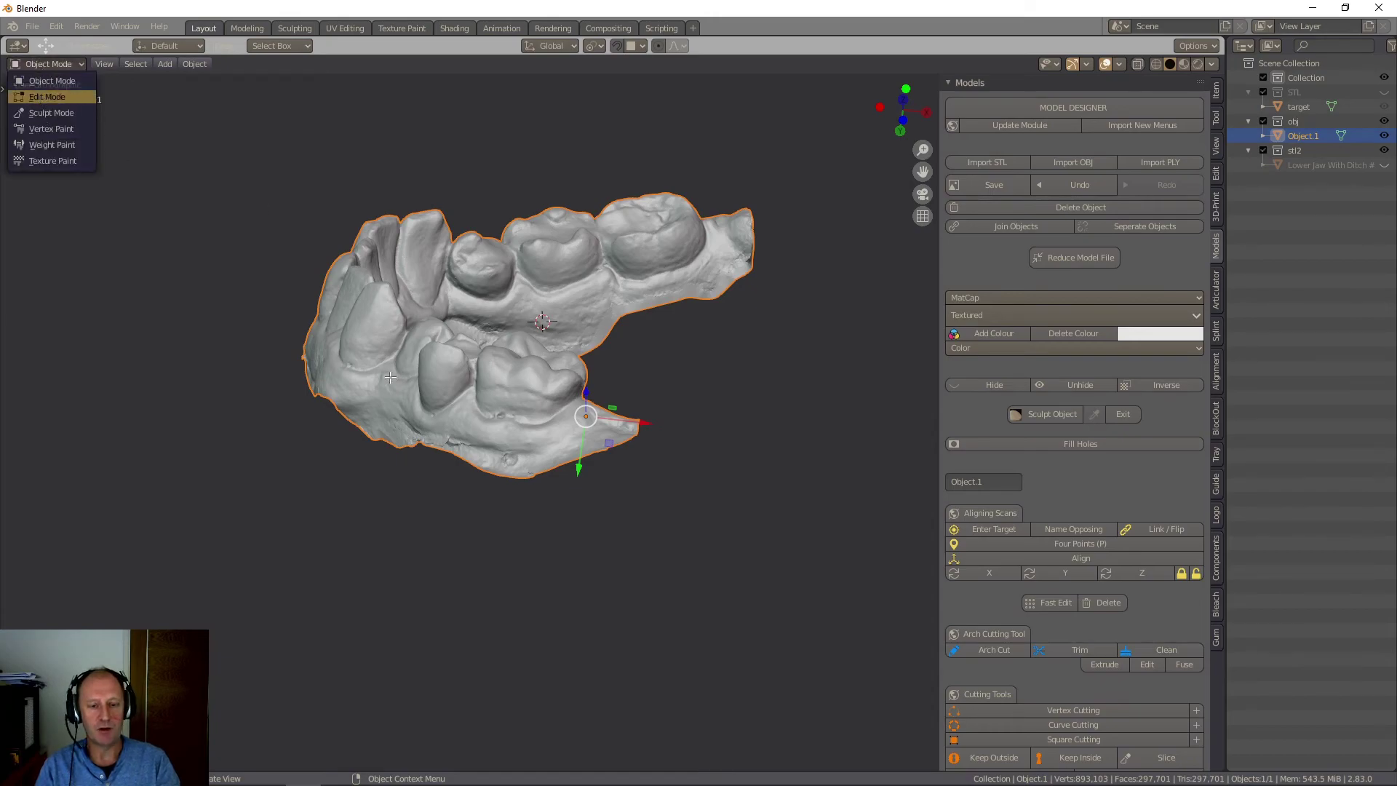
left_click(41, 96)
Examine the vertex density of the Object.1 mesh around the teeth, the gaps between them and the whole jaw.
scroll(387, 373, "up", 5)
left_click(387, 373)
scroll(387, 372, "down", 3)
middle_click_drag(387, 373, 420, 364)
scroll(420, 364, "up", 6)
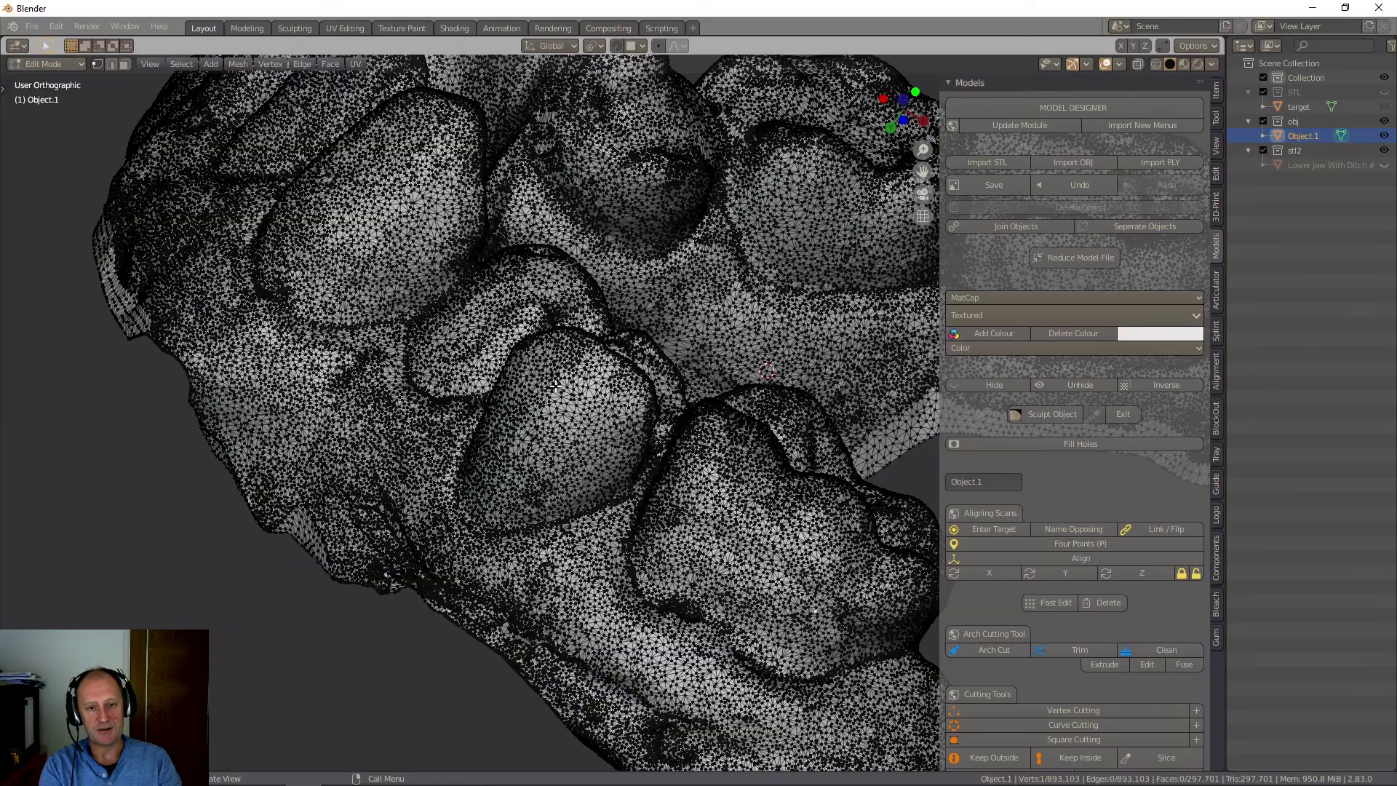
middle_click_drag(420, 364, 420, 357)
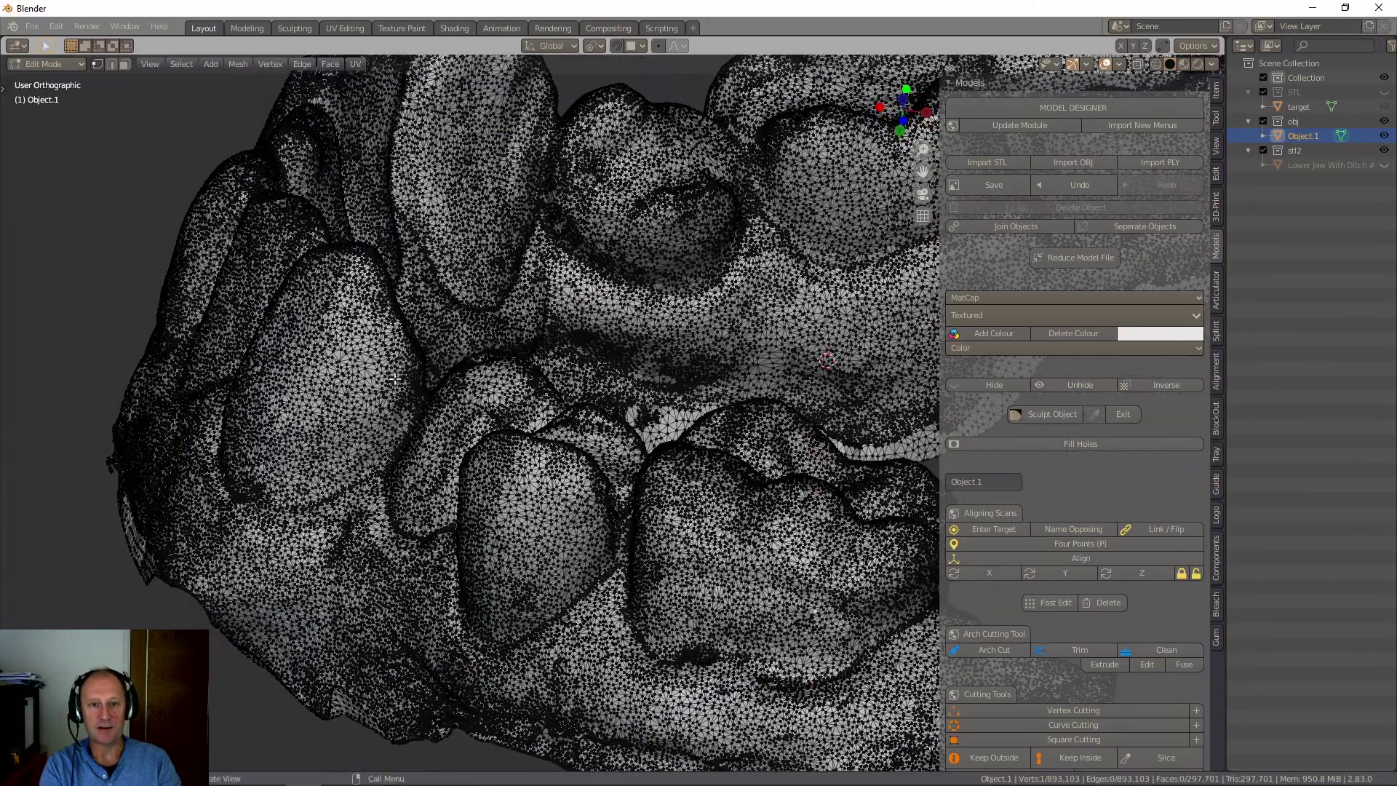
scroll(396, 379, "up", 3)
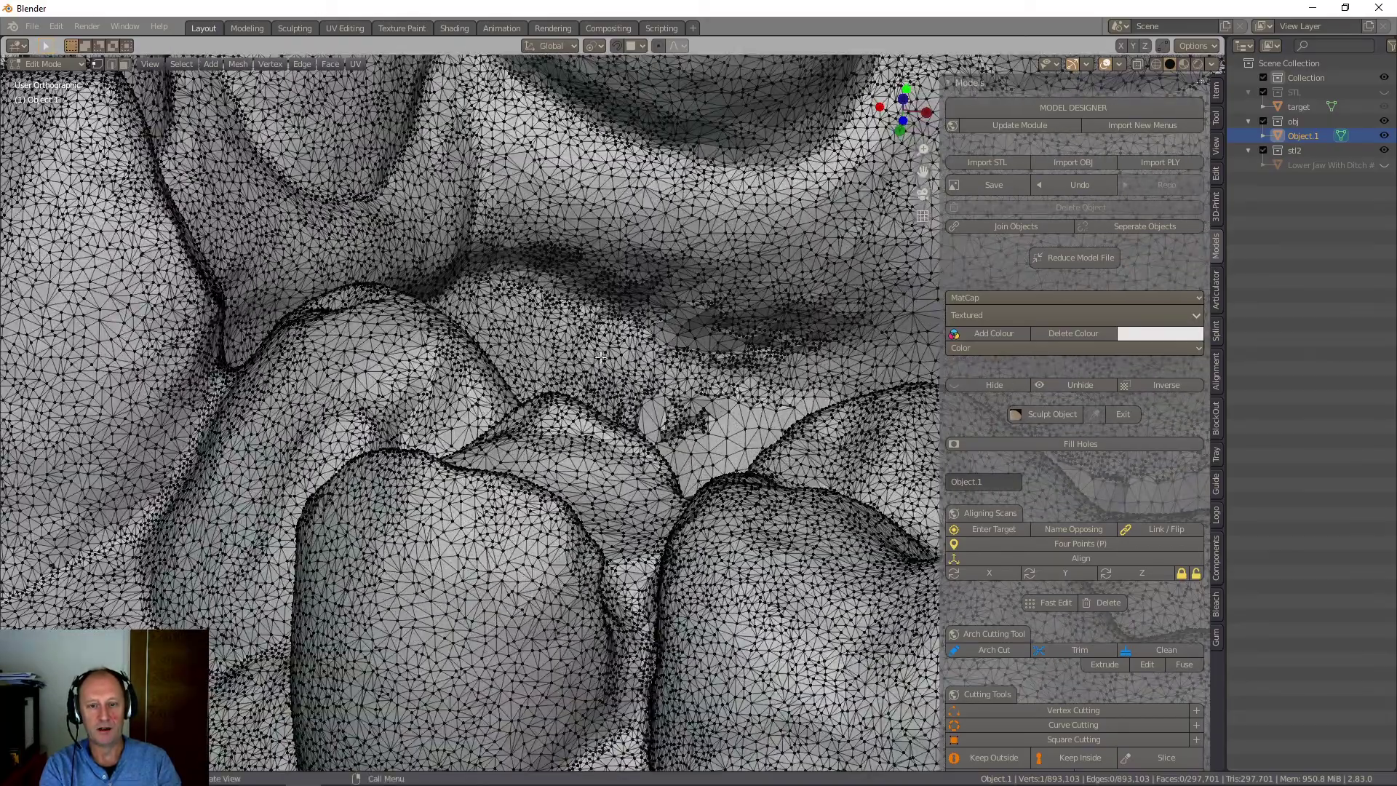
scroll(556, 328, "down", 10)
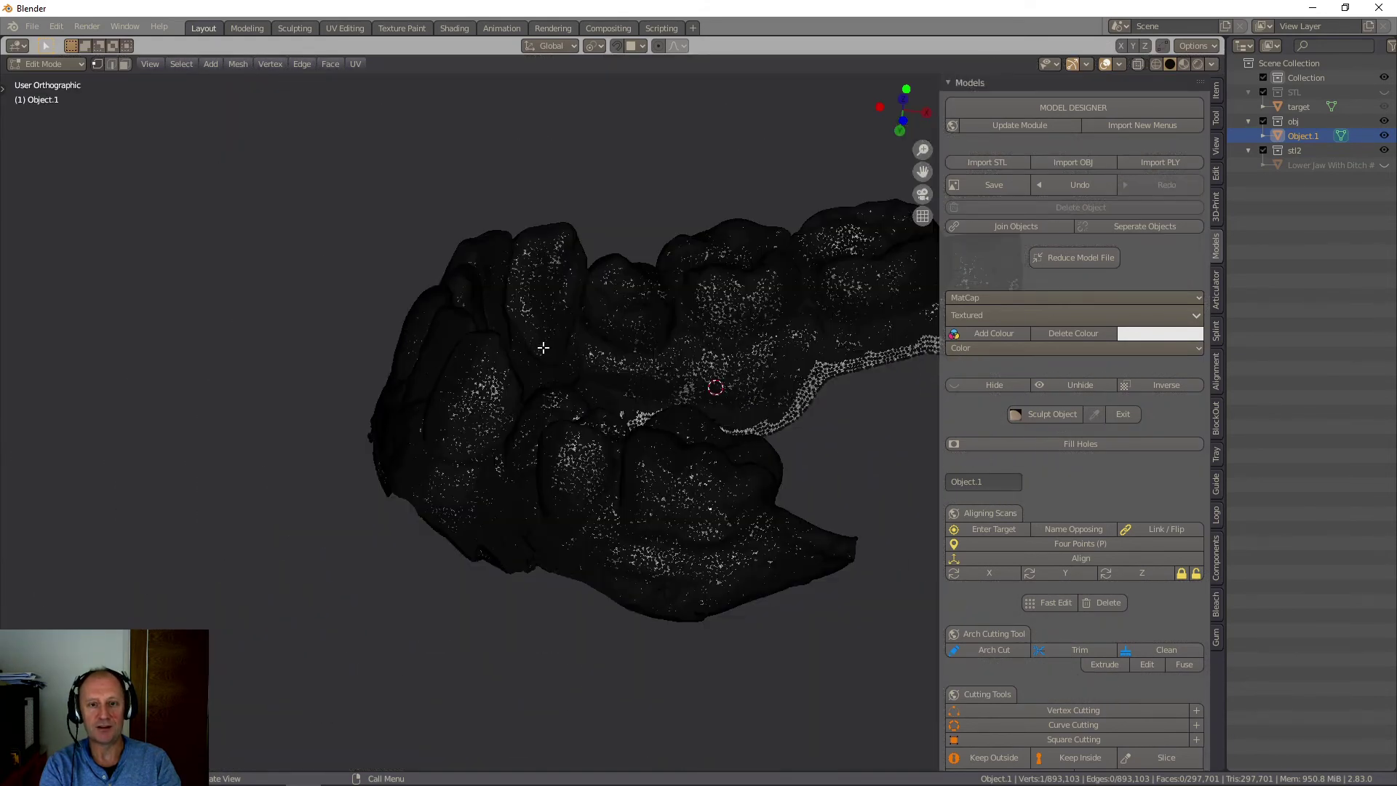
scroll(547, 353, "down", 2)
mouse_move(551, 353)
middle_mouse_down()
mouse_move(565, 337)
mouse_move(537, 350)
middle_mouse_up()
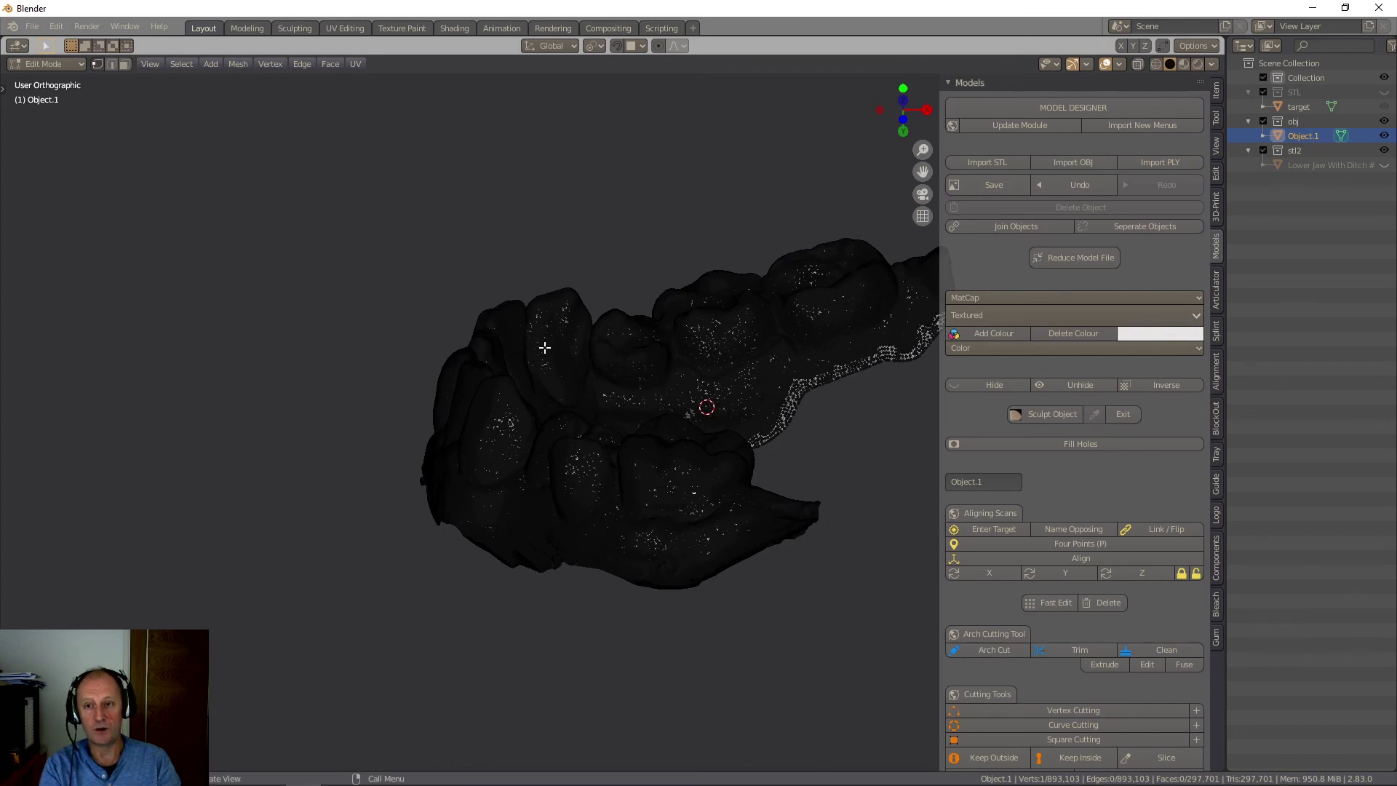